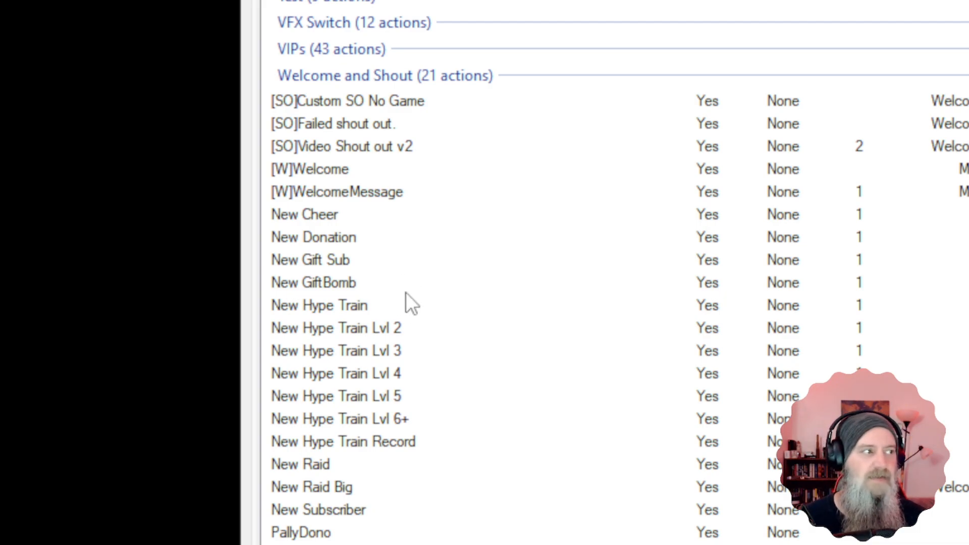
# Step: Add an action called New Follow to the Welcome and Shout group
pyautogui.rightClick(407, 236)
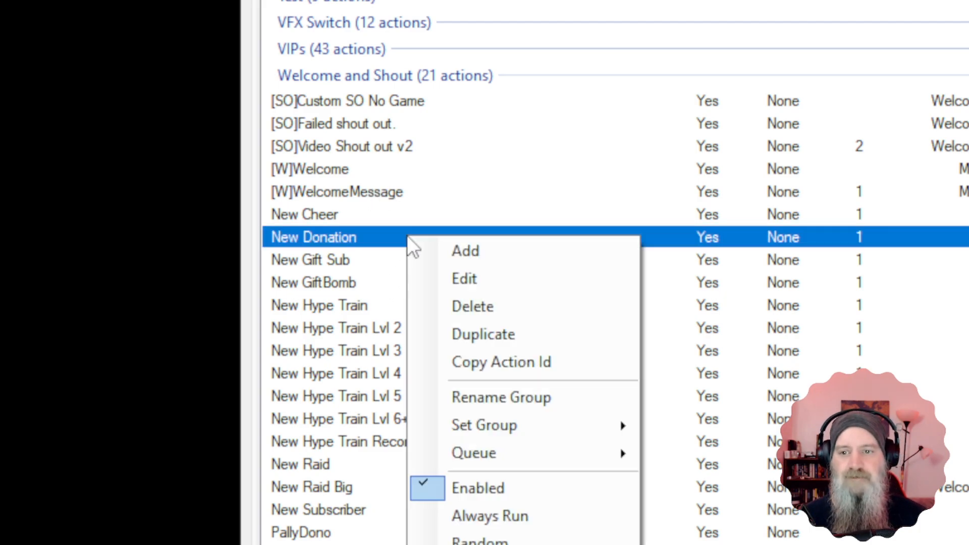
pyautogui.click(457, 249)
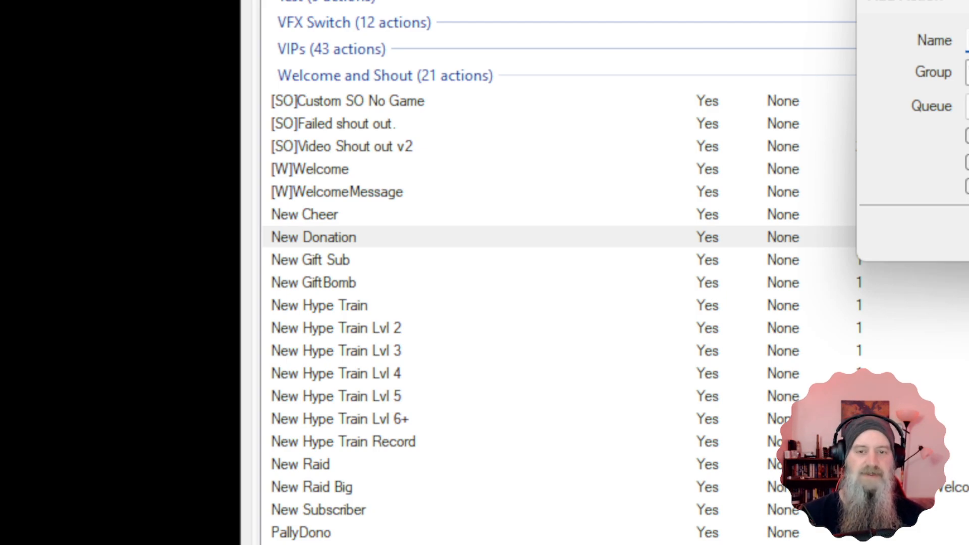
pyautogui.press('Return')
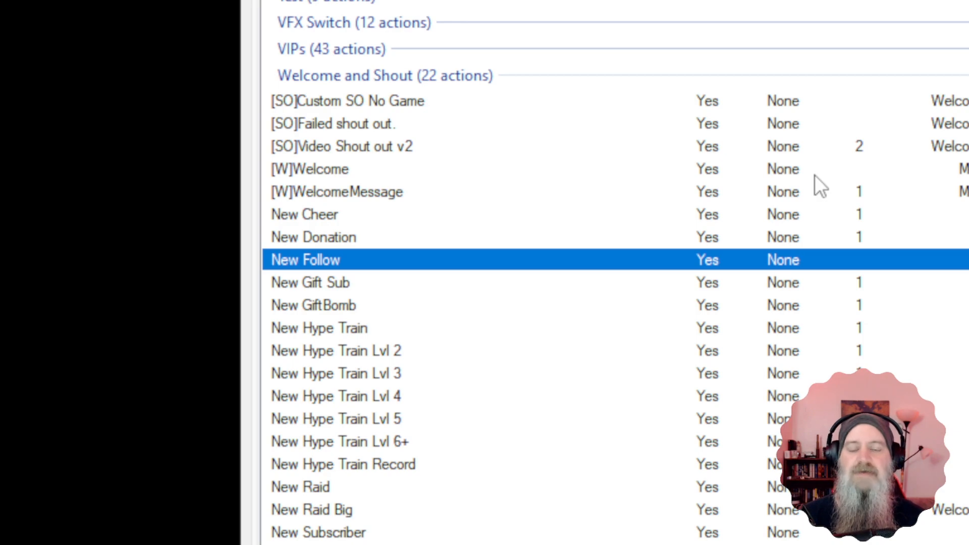
# Step: Add an action called New Follow Done to the Welcome and Shout group, using the Default queue
pyautogui.rightClick(422, 266)
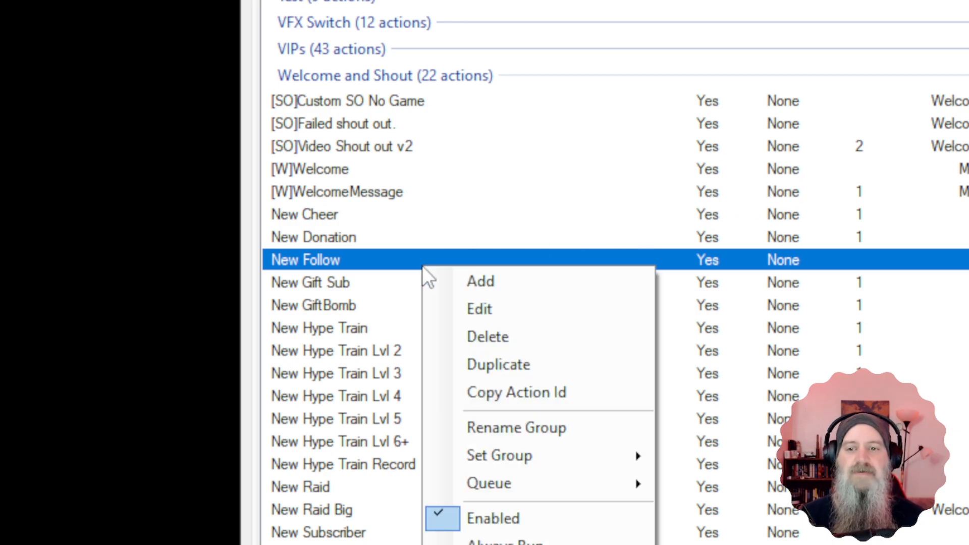
pyautogui.click(474, 279)
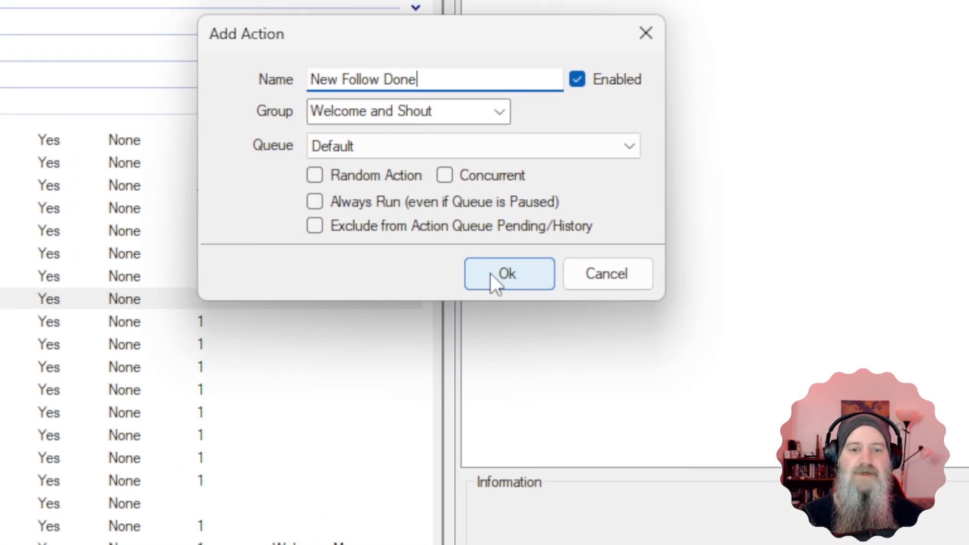
pyautogui.click(498, 274)
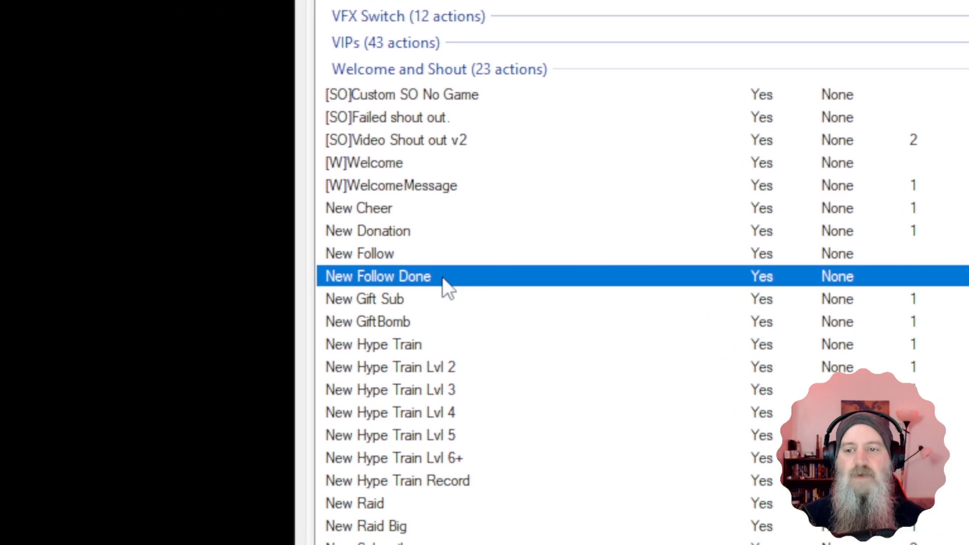
# Step: Add an action called New Follow Non to the Welcome and Shout group, using the Default queue
pyautogui.rightClick(434, 277)
pyautogui.click(485, 275)
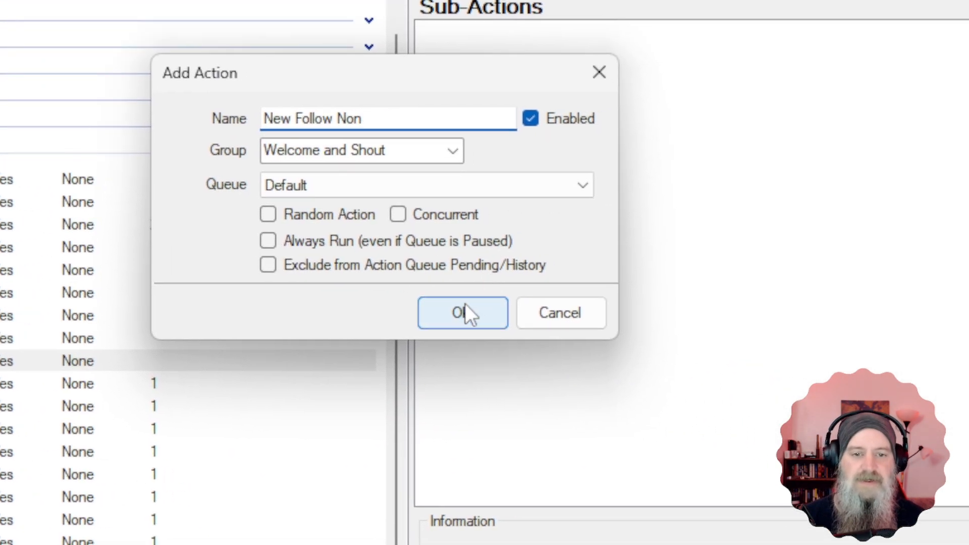
pyautogui.click(465, 307)
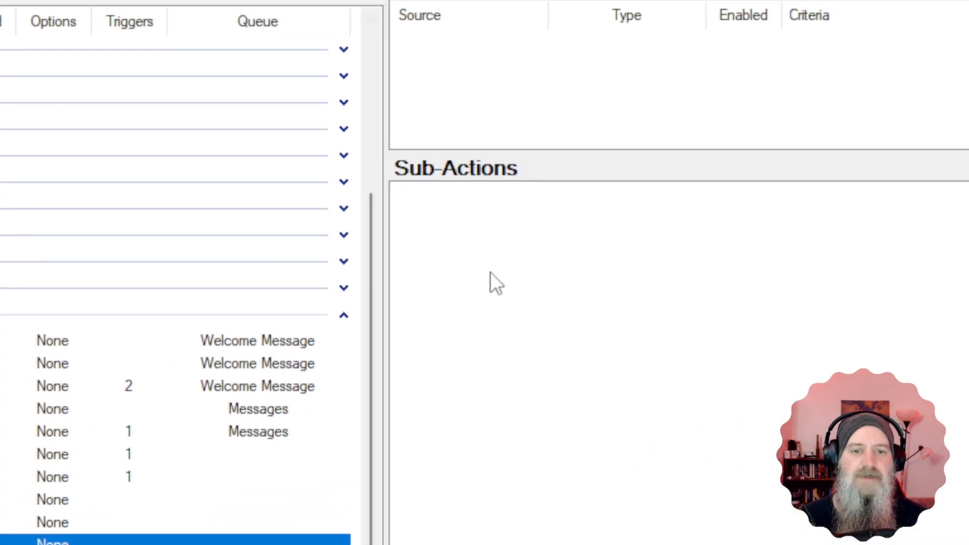
# Step: Give New Follow Non a Twitch channel message reading "Oops! Sorry, this redeem is only for followers. Your points have been refunded"
pyautogui.rightClick(489, 271)
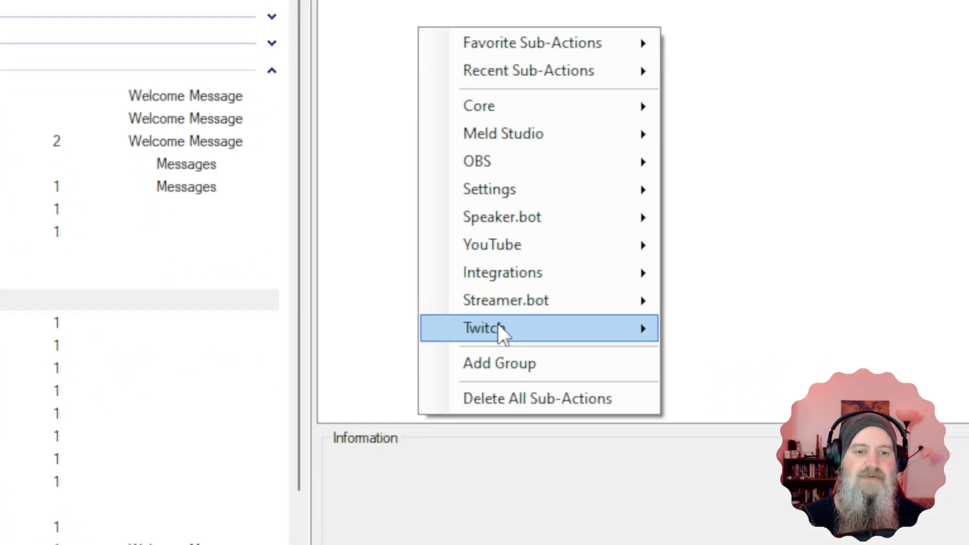
pyautogui.moveTo(489, 287)
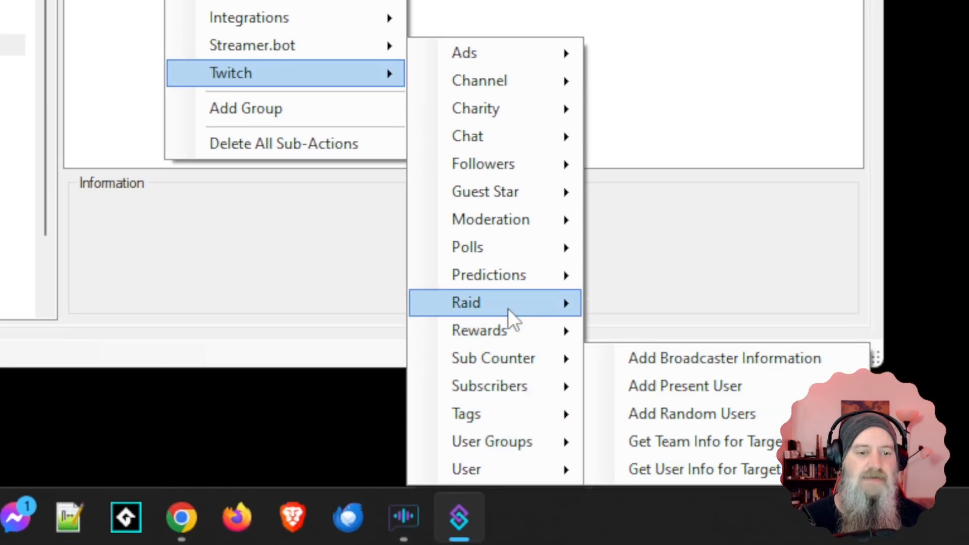
pyautogui.moveTo(486, 141)
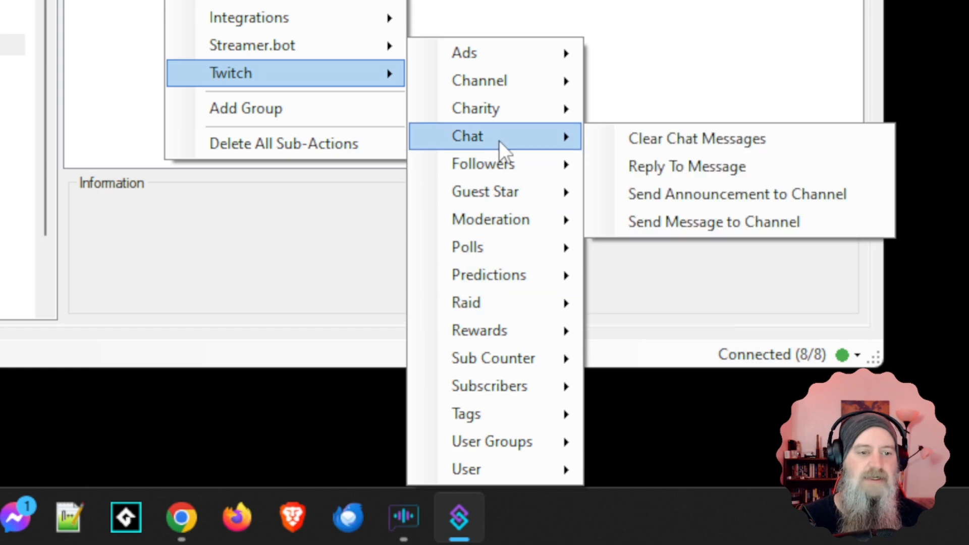
pyautogui.click(710, 228)
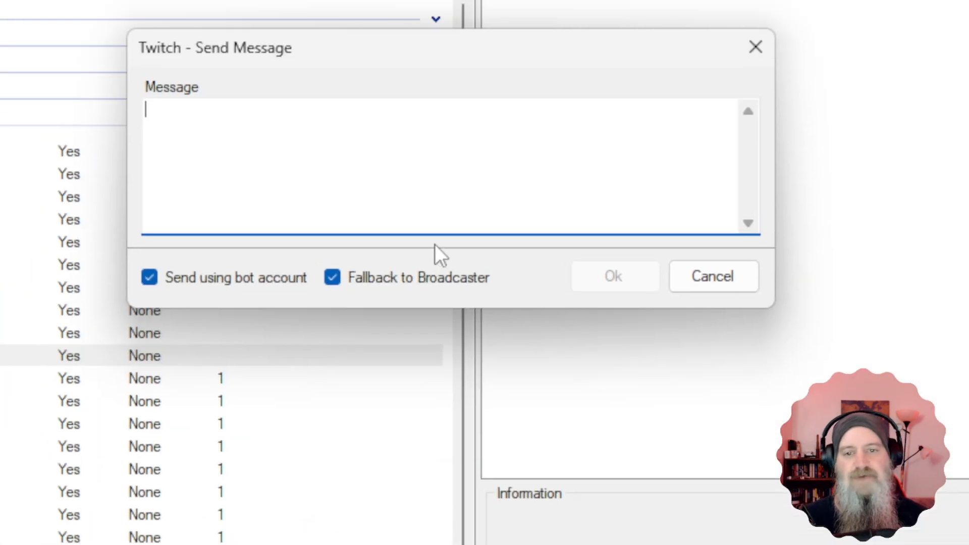
pyautogui.write('O')
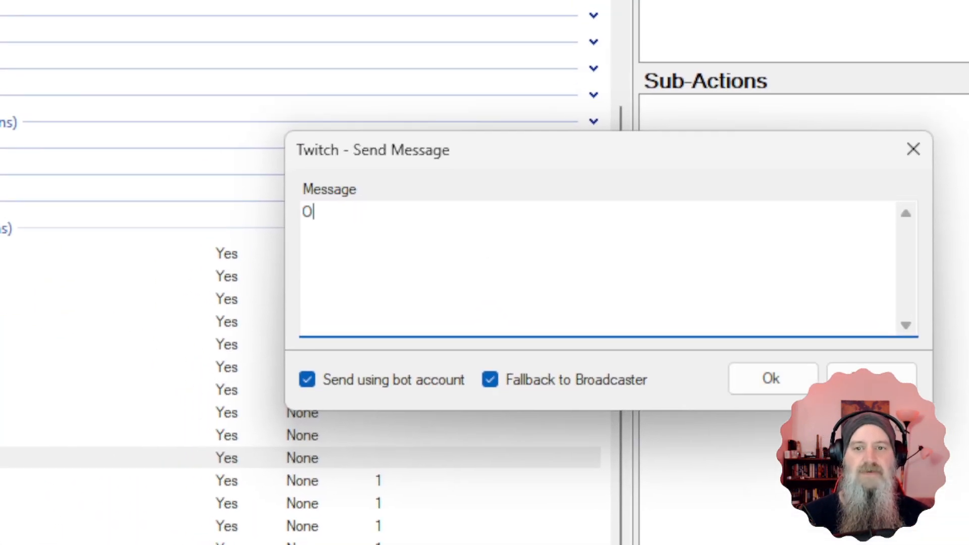
pyautogui.write('ops! SOr')
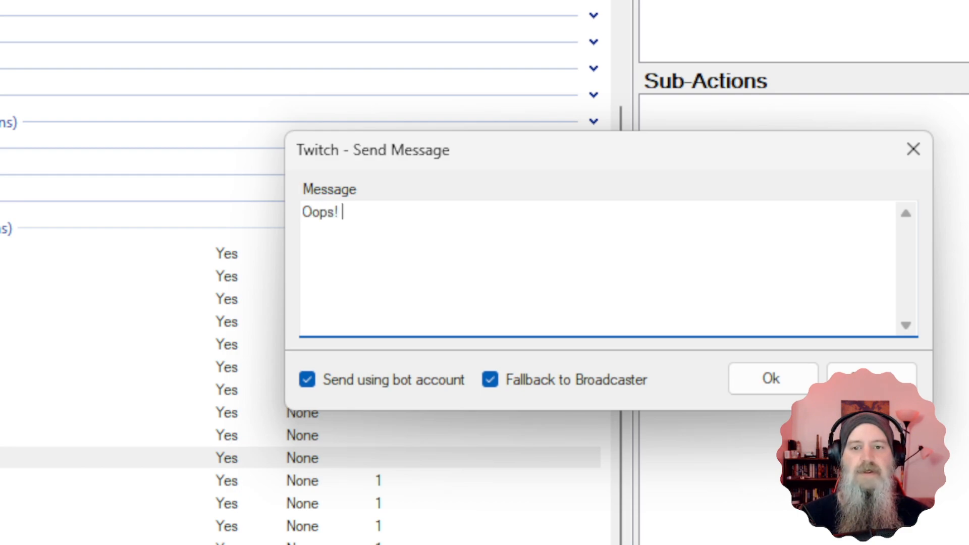
pyautogui.press('BackSpace')
pyautogui.press('BackSpace')
pyautogui.write('orry')
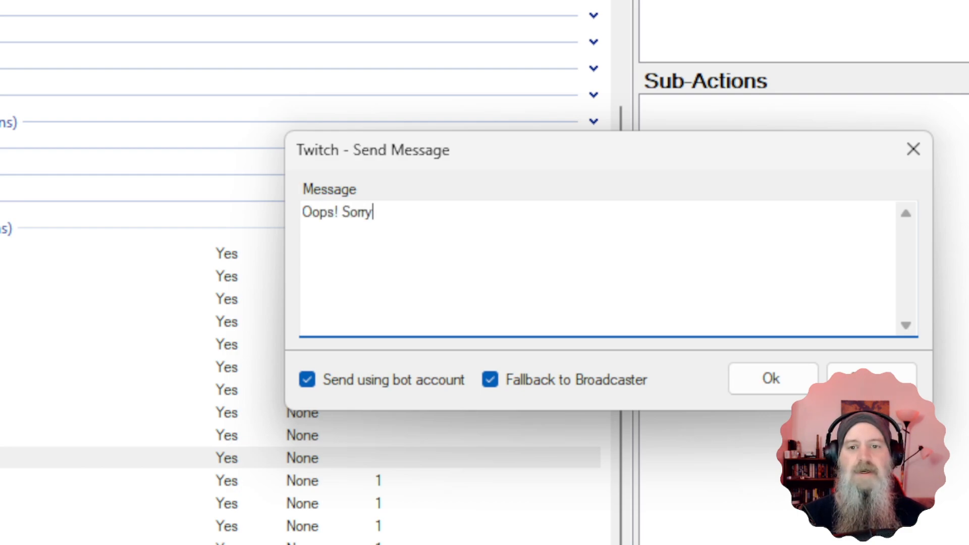
pyautogui.write(', this redeem')
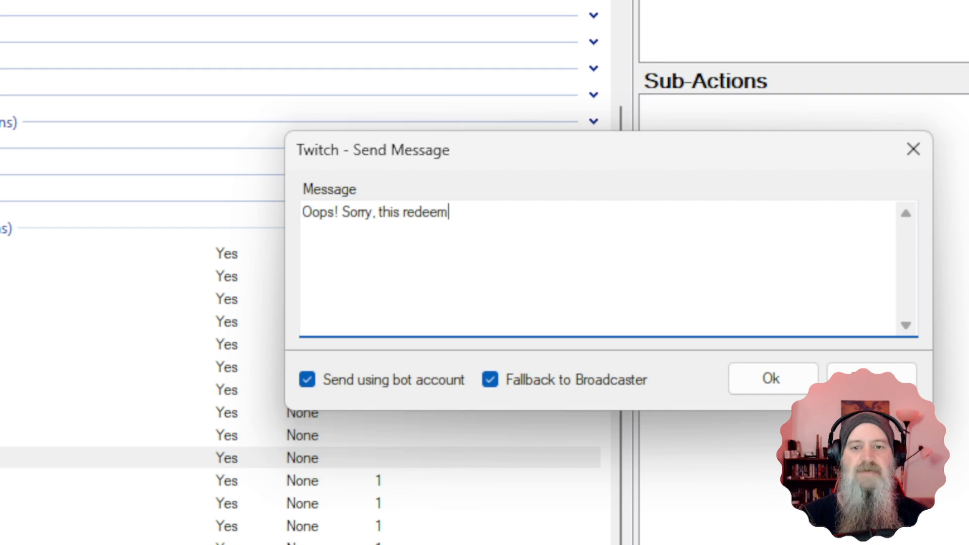
pyautogui.write(' is only for f')
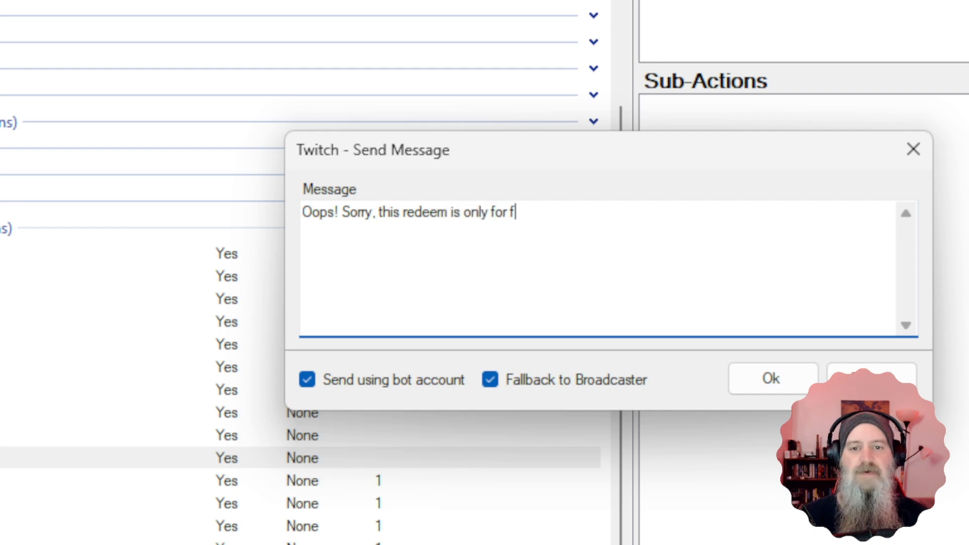
pyautogui.write('ollowers. ')
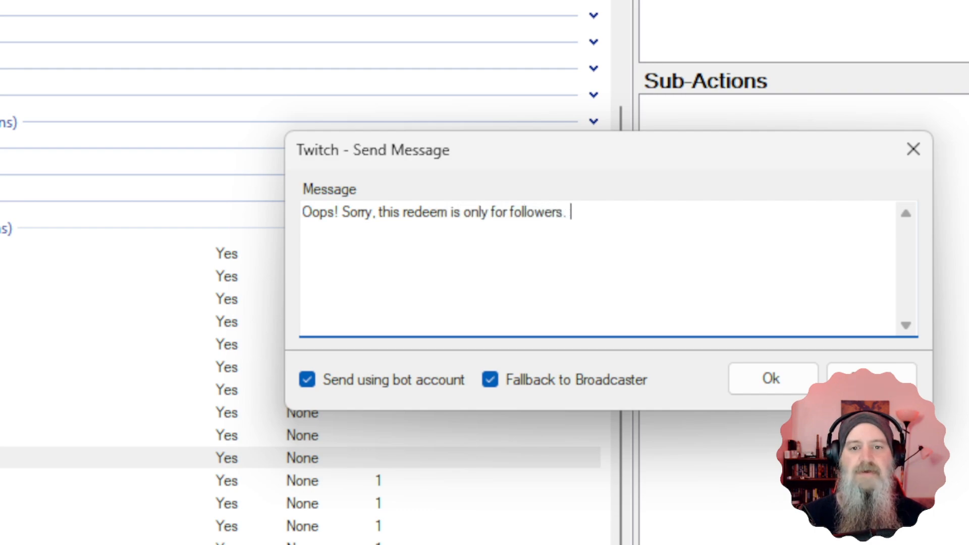
pyautogui.write('Your points ')
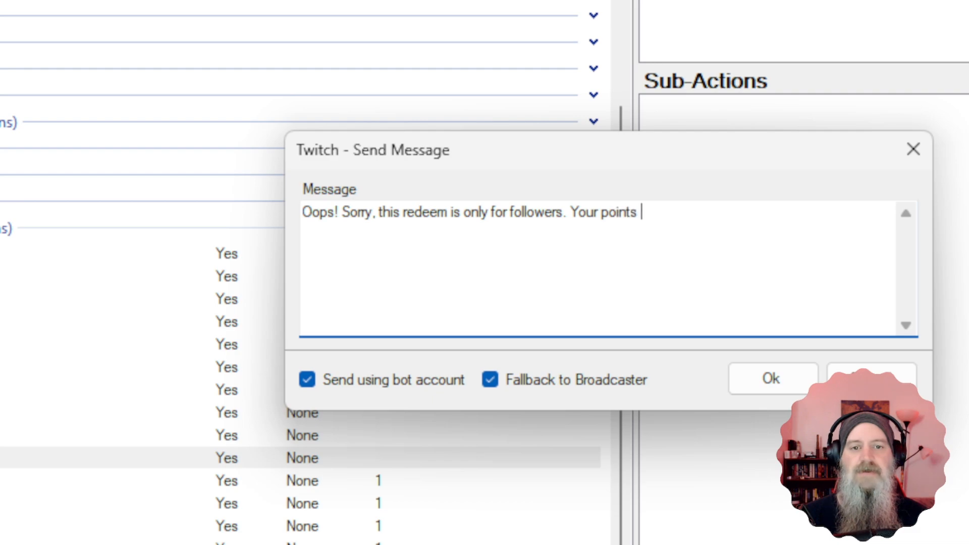
pyautogui.write('have been refuns')
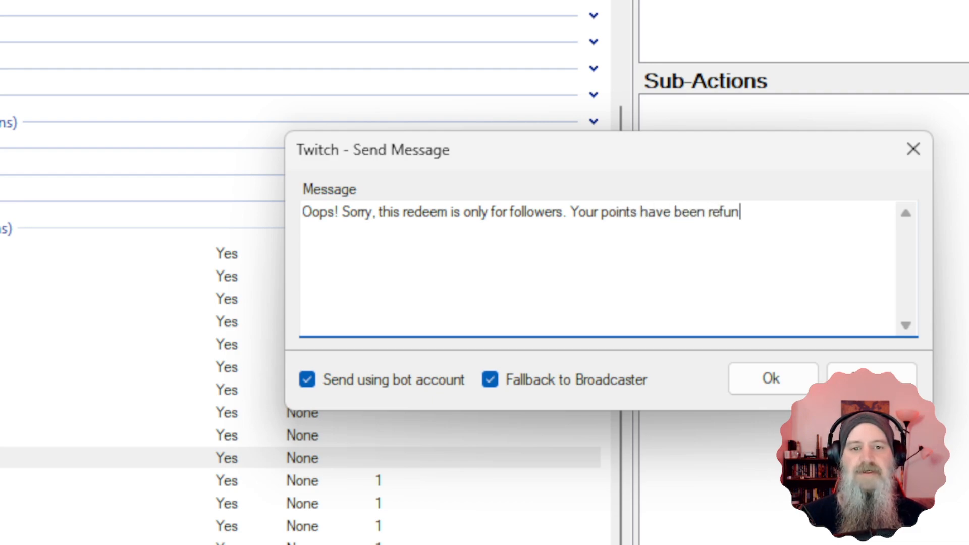
pyautogui.press('BackSpace')
pyautogui.write('ded')
# Step: Select the entire refund message text and save the message sub-action with the bot account and broadcaster fallback enabled
pyautogui.hotkey('shift', 'Left')
pyautogui.hotkey('shift', 'Left')
pyautogui.hotkey('shift', 'Left')
pyautogui.hotkey('shift', 'Left')
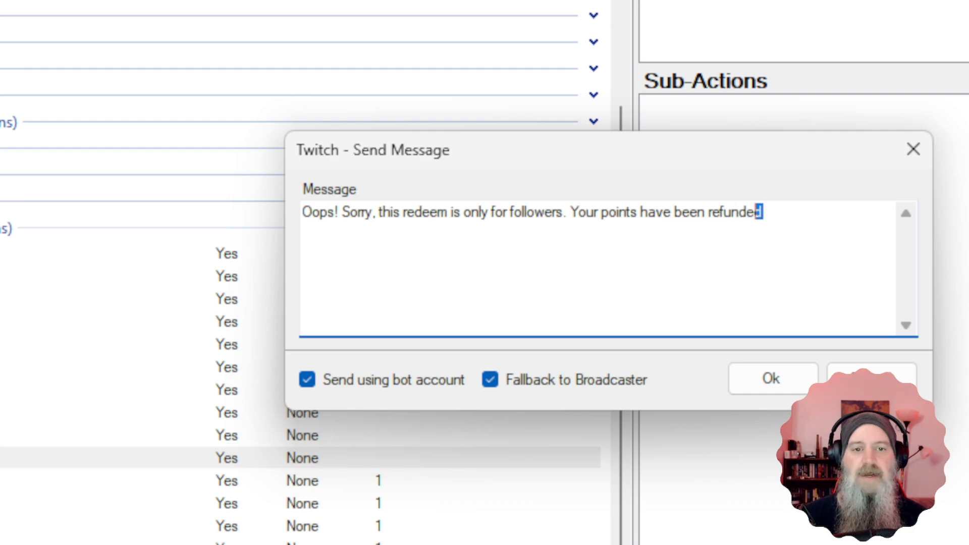
pyautogui.hotkey('shift', 'Left')
pyautogui.hotkey('shift', 'Left')
pyautogui.hotkey('shift', 'Left')
pyautogui.hotkey('shift', 'Left')
pyautogui.hotkey('shift', 'Left')
pyautogui.hotkey('shift', 'Left')
pyautogui.hotkey('shift', 'Left')
pyautogui.hotkey('shift', 'Left')
pyautogui.hotkey('shift', 'Left')
pyautogui.hotkey('shift', 'Left')
pyautogui.hotkey('shift', 'Left')
pyautogui.hotkey('shift', 'Left')
pyautogui.hotkey('shift', 'Left')
pyautogui.hotkey('shift', 'Left')
pyautogui.hotkey('shift', 'Left')
pyautogui.hotkey('shift', 'Left')
pyautogui.hotkey('shift', 'Left')
pyautogui.hotkey('shift', 'Left')
pyautogui.hotkey('shift', 'Left')
pyautogui.hotkey('shift', 'Left')
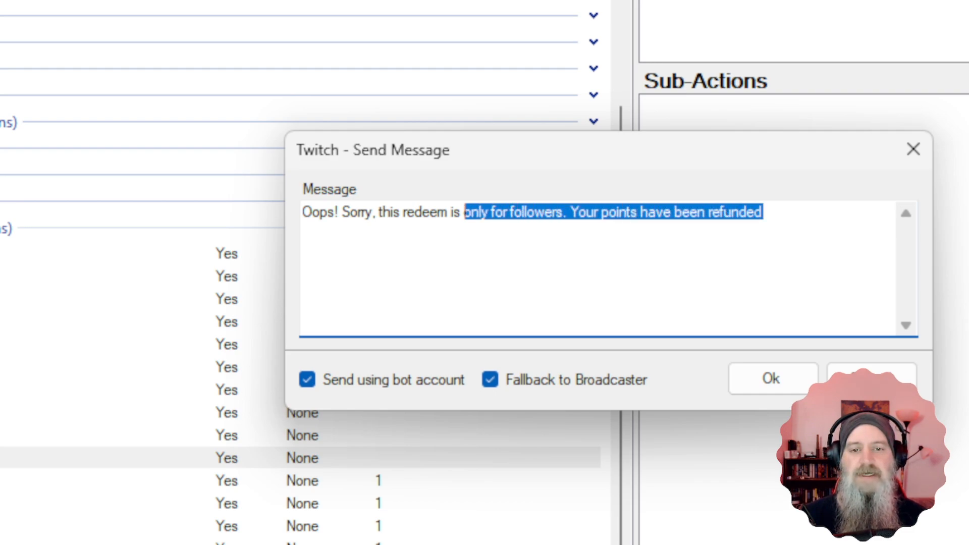
pyautogui.hotkey('shift', 'Left')
pyautogui.hotkey('shift', 'Left')
pyautogui.hotkey('shift', 'Left')
pyautogui.hotkey('shift', 'Left')
pyautogui.hotkey('shift', 'Left')
pyautogui.hotkey('shift', 'Left')
pyautogui.hotkey('shift', 'Left')
pyautogui.hotkey('shift', 'Left')
pyautogui.hotkey('shift', 'Left')
pyautogui.hotkey('shift', 'Left')
pyautogui.hotkey('shift', 'Left')
pyautogui.hotkey('shift', 'Left')
pyautogui.hotkey('shift', 'Left')
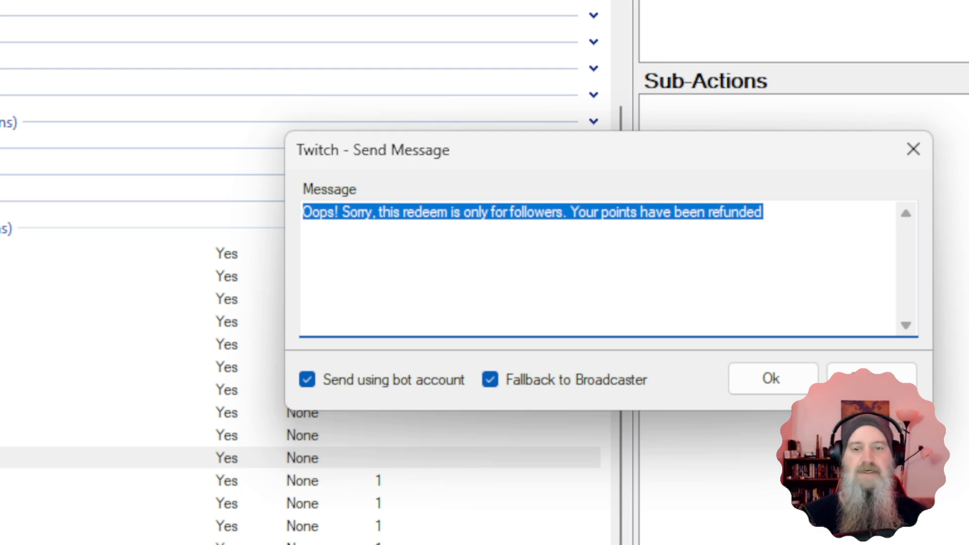
pyautogui.click(690, 253)
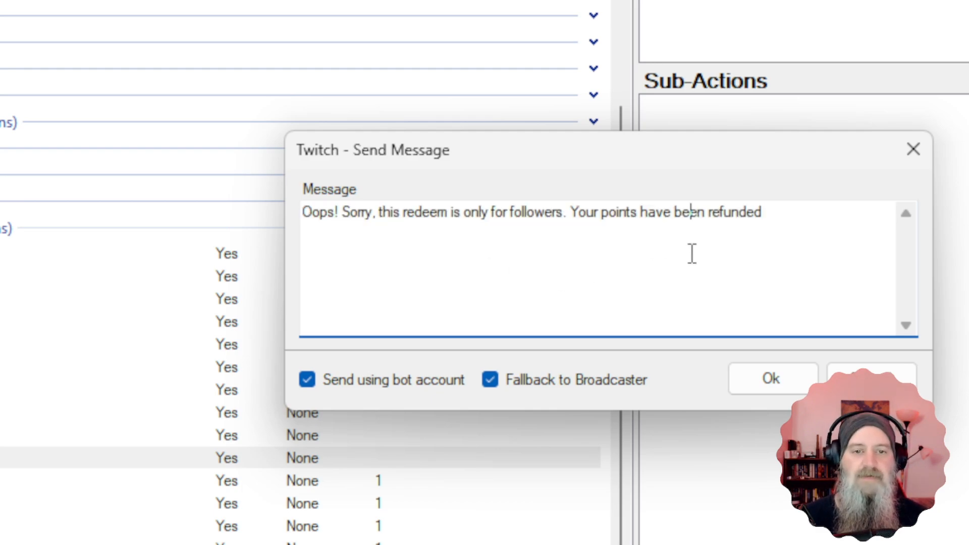
pyautogui.click(771, 390)
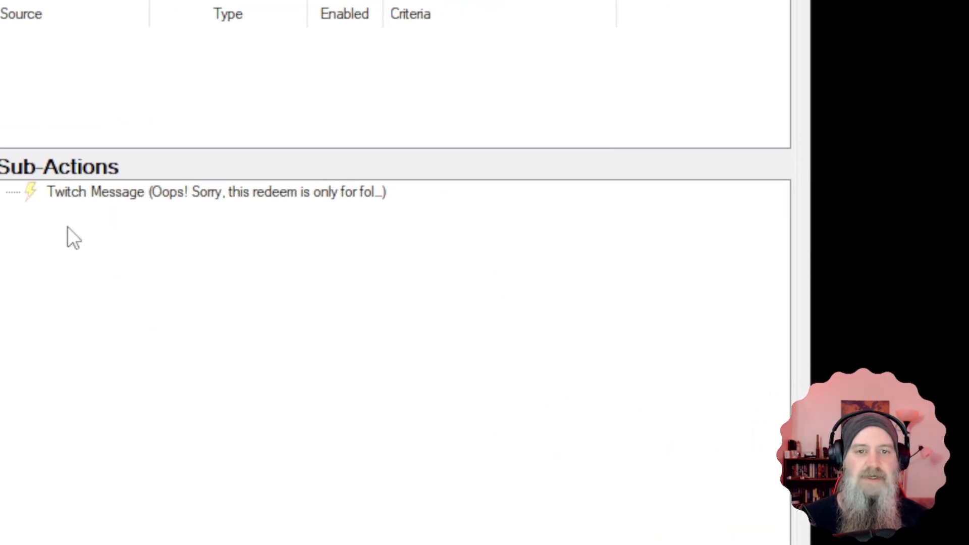
# Step: Add a Twitch Update Redemption Status sub-action to New Follow Non with its status set to Cancel
pyautogui.rightClick(68, 226)
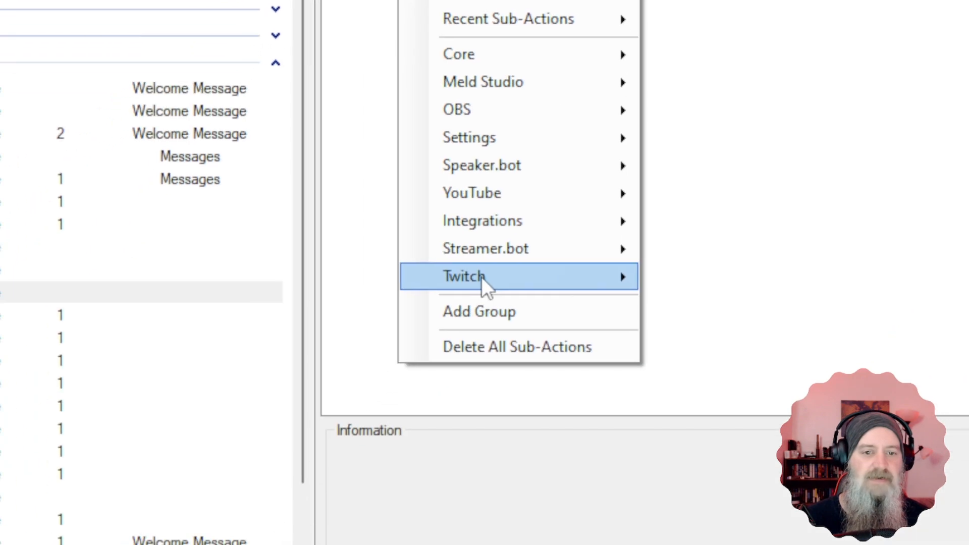
pyautogui.moveTo(196, 528)
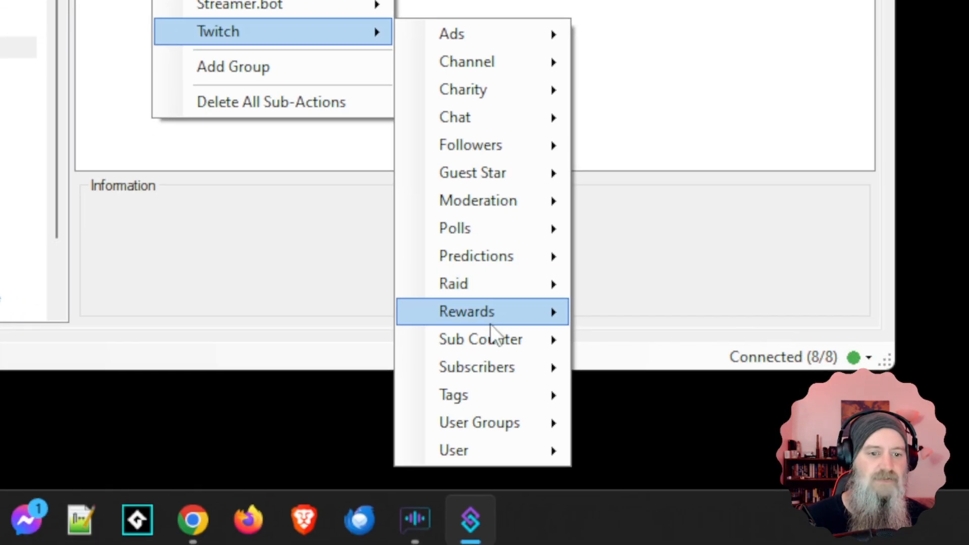
pyautogui.moveTo(490, 324)
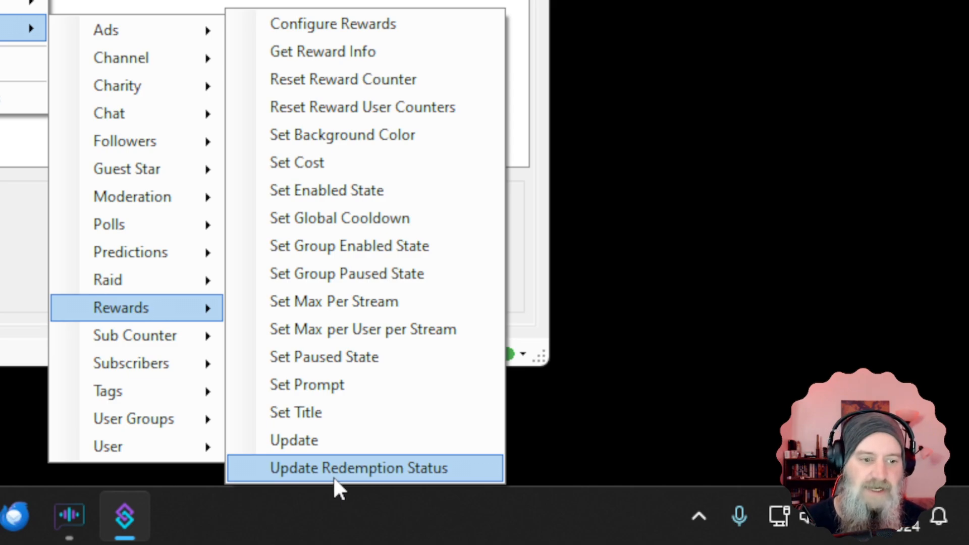
pyautogui.click(333, 476)
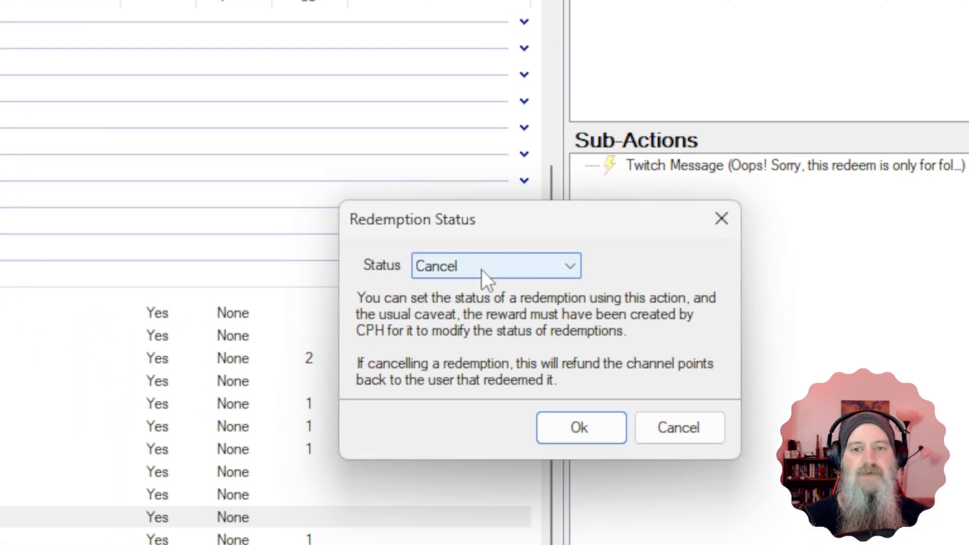
pyautogui.click(482, 269)
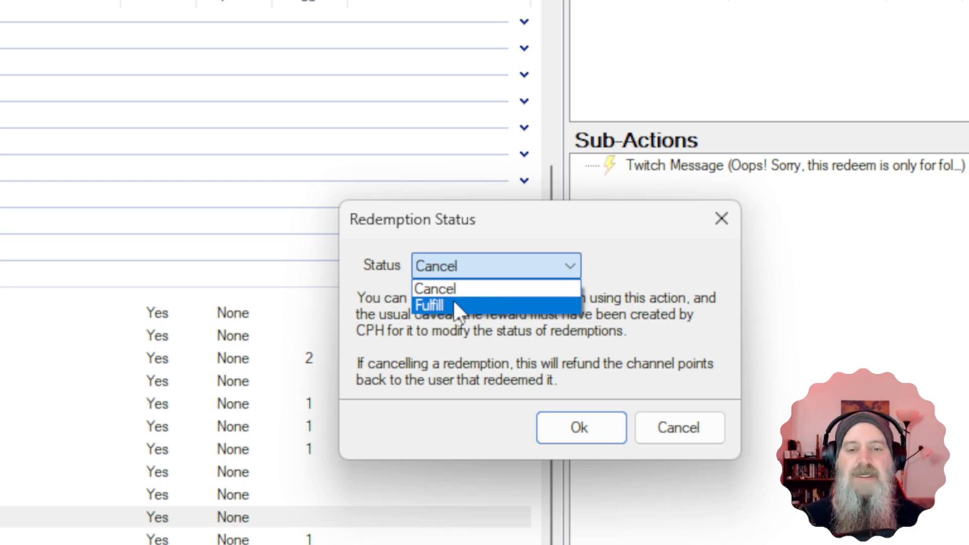
pyautogui.click(464, 289)
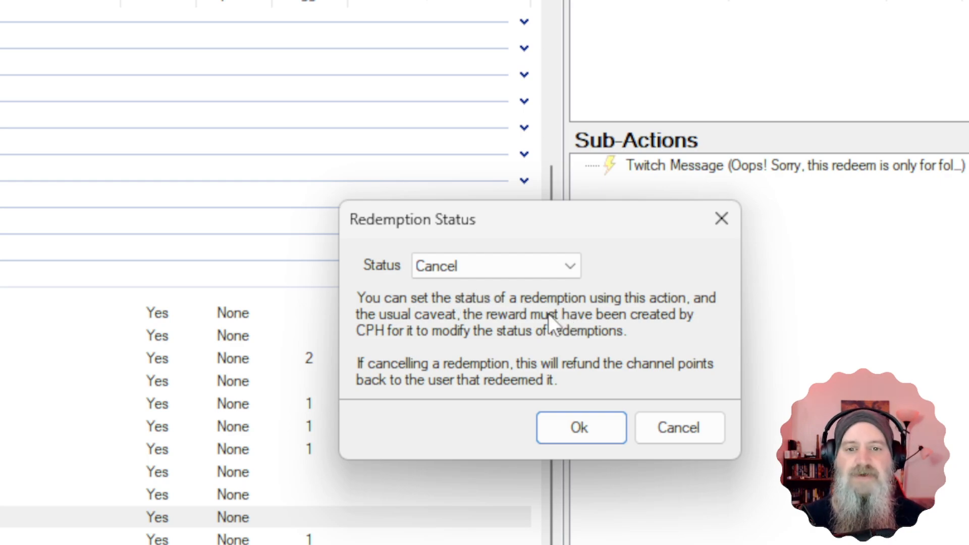
pyautogui.click(578, 429)
pyautogui.click(873, 335)
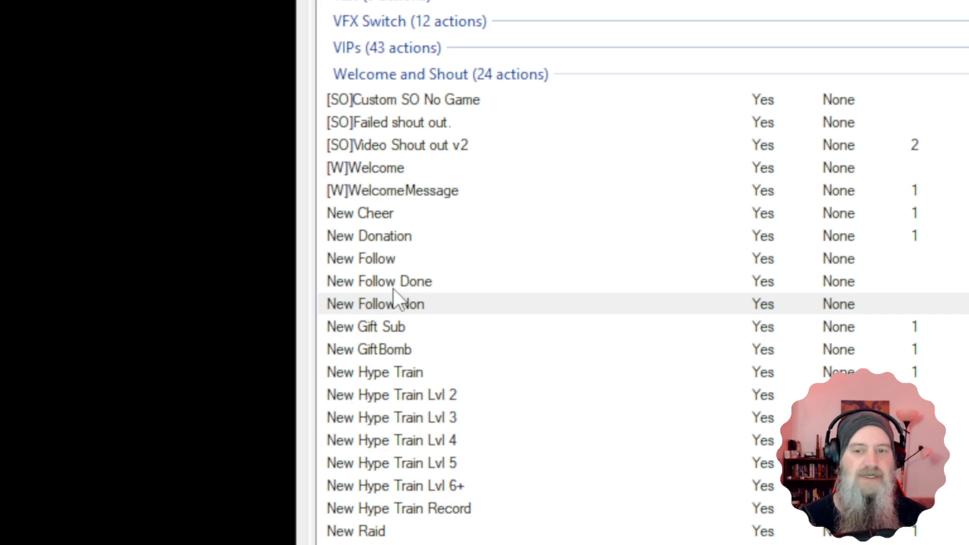
# Step: Add a Twitch Send Message sub-action to New Follow Done, reusing the text "Oops! Sorry, this redeem is only for followers. Your points have been refunded"
pyautogui.click(392, 283)
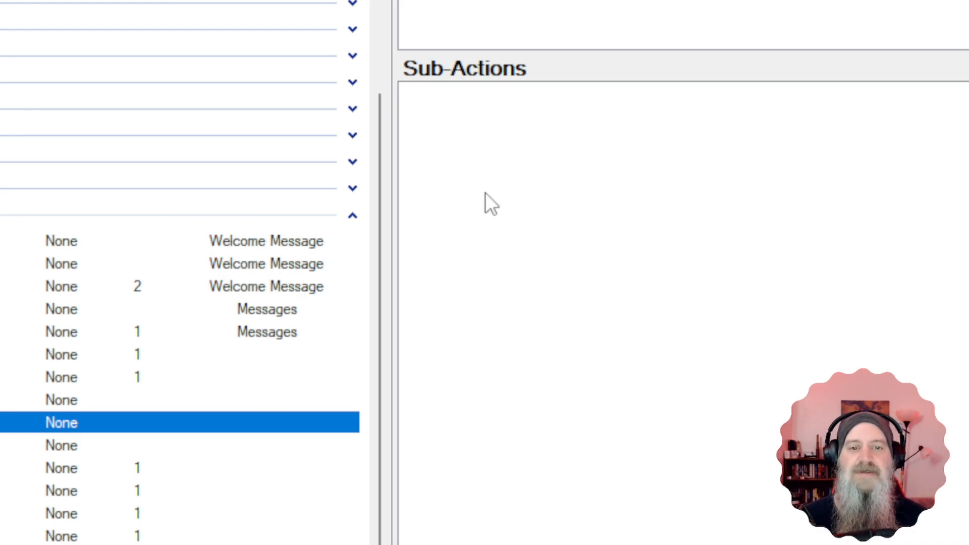
pyautogui.rightClick(462, 132)
pyautogui.moveTo(520, 432)
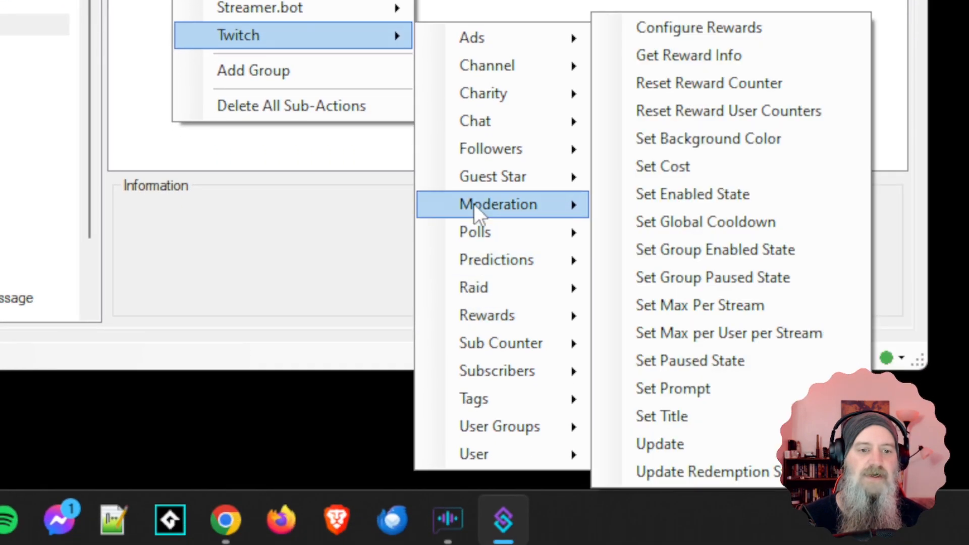
pyautogui.moveTo(495, 132)
pyautogui.click(727, 208)
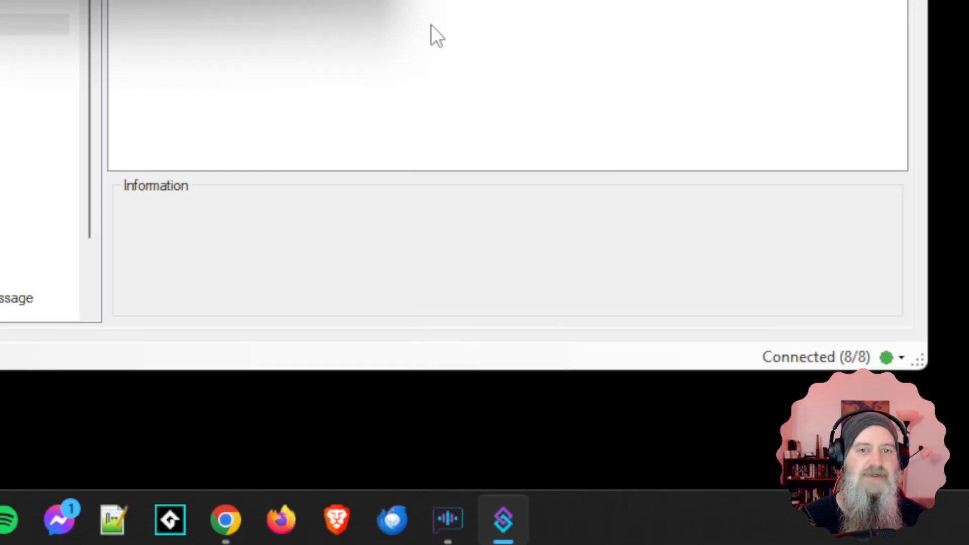
pyautogui.rightClick(480, 277)
pyautogui.click(544, 389)
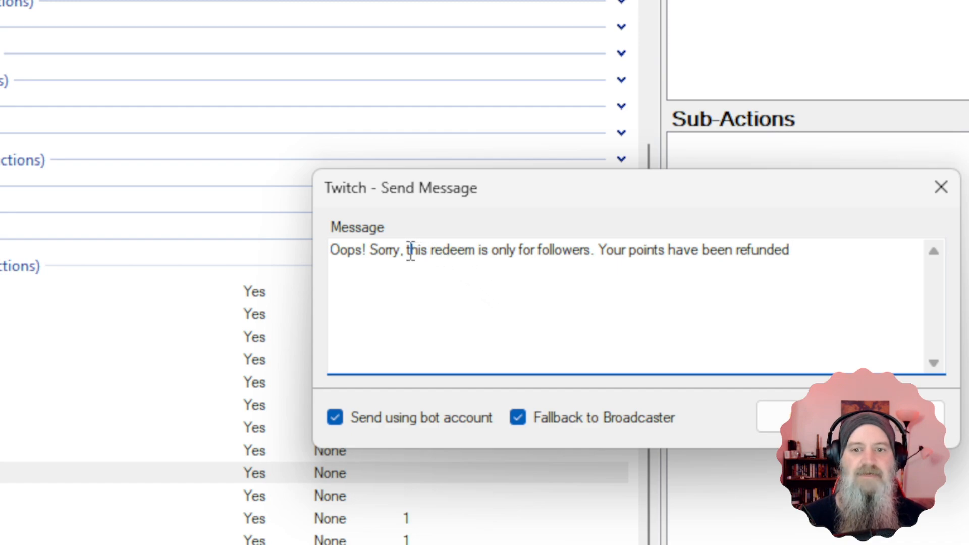
# Step: Insert the %user% variable between "Oops!" and "Sorry" in the New Follow Done message
pyautogui.click(371, 251)
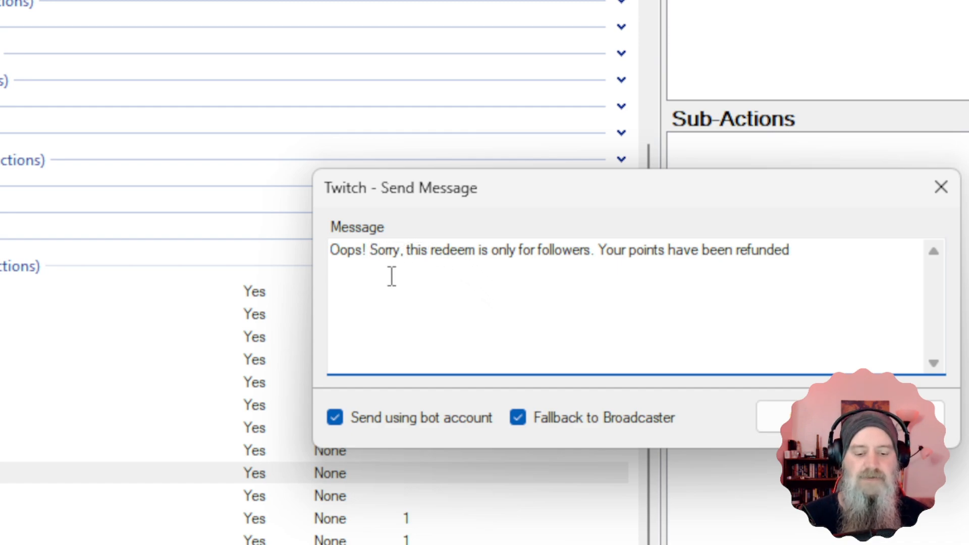
pyautogui.write('%')
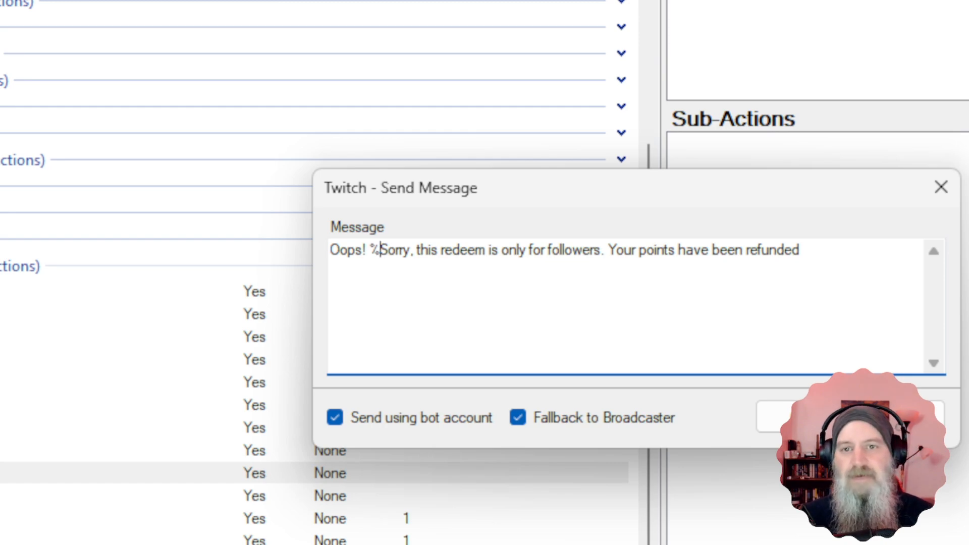
pyautogui.write('USER')
pyautogui.press('BackSpace')
pyautogui.press('BackSpace')
pyautogui.press('BackSpace')
pyautogui.press('BackSpace')
pyautogui.write('user%')
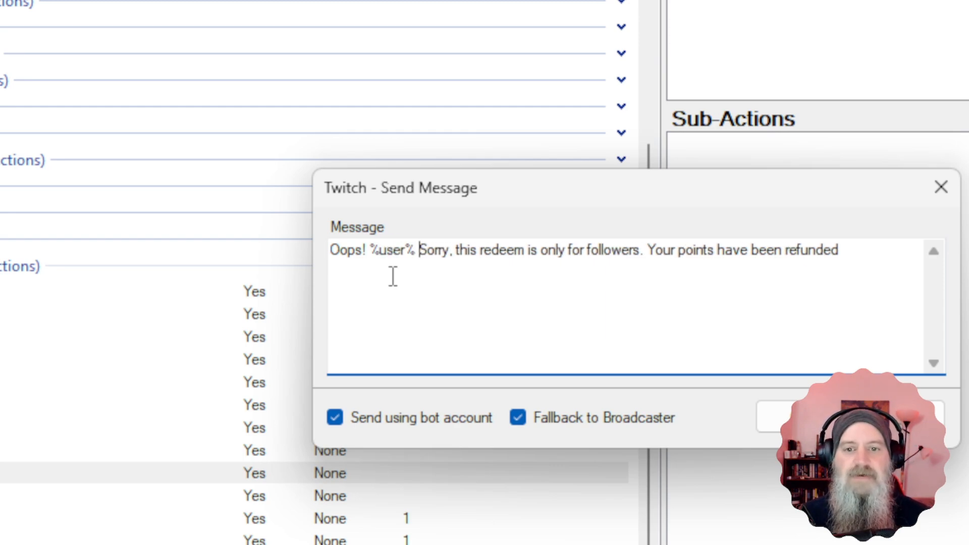
# Step: Replace "Sorry, this redeem is only for followers." with "you have already redeemed this." and save the message sub-action
pyautogui.moveTo(417, 251); pyautogui.dragTo(642, 253)
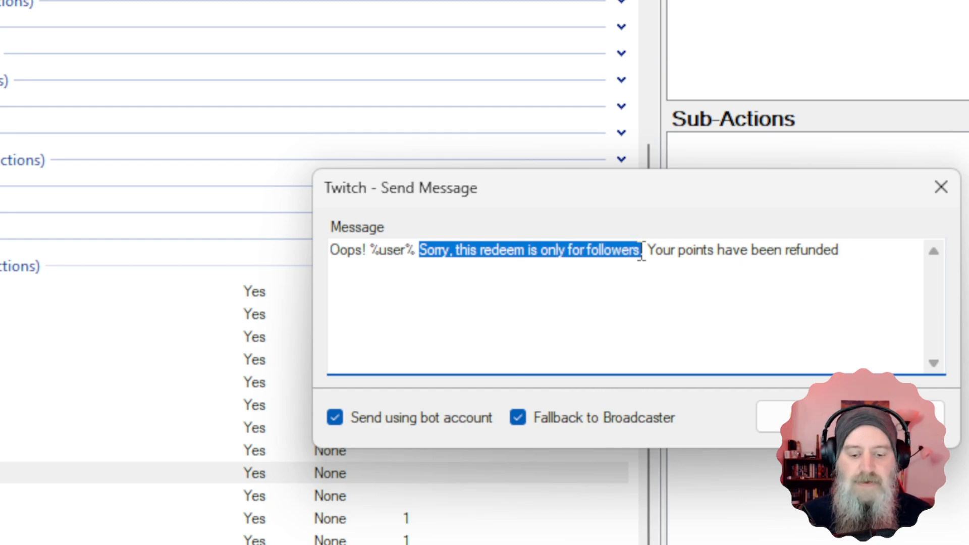
pyautogui.write('you have already redeemed this.')
pyautogui.click(777, 417)
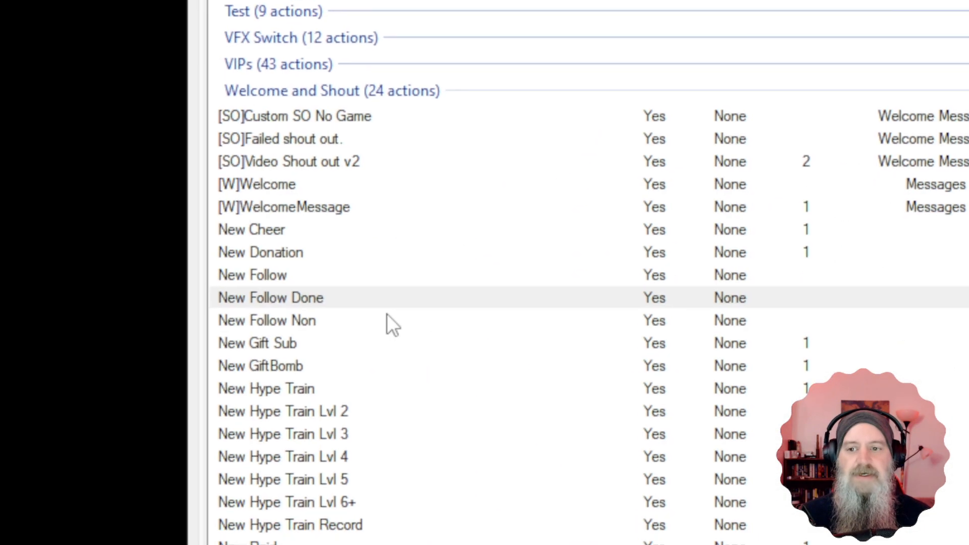
# Step: Copy the Redemption Cancel sub-action from New Follow Non and paste it into New Follow Done
pyautogui.click(386, 319)
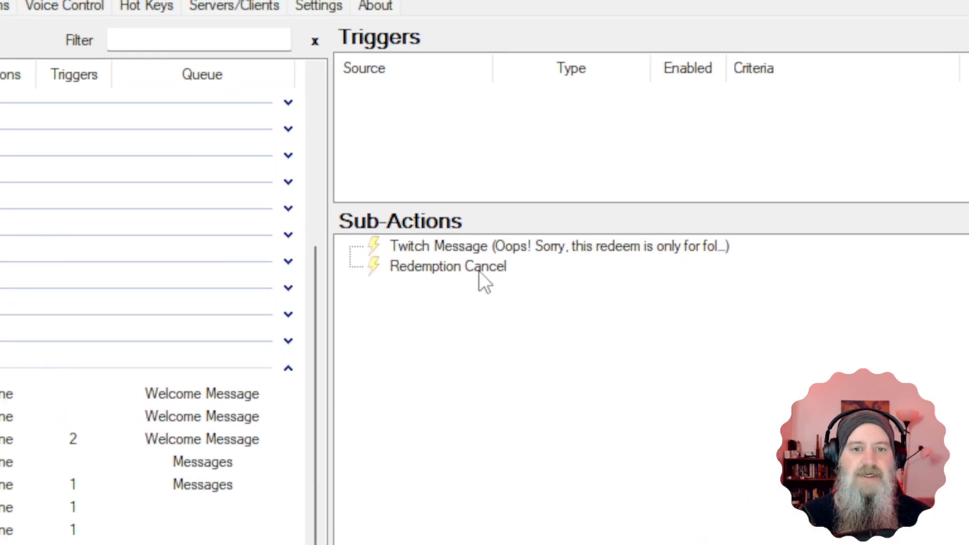
pyautogui.rightClick(480, 271)
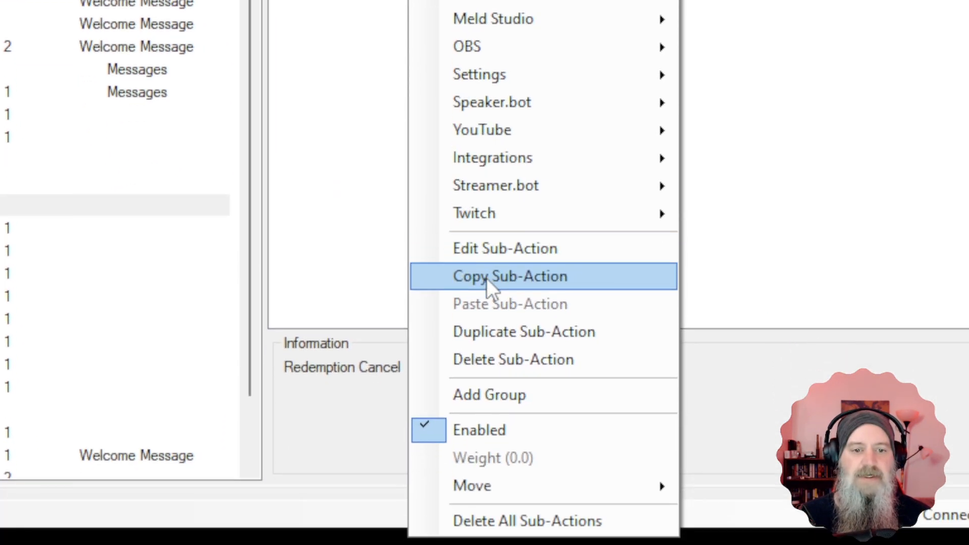
pyautogui.click(486, 277)
pyautogui.click(428, 268)
pyautogui.rightClick(487, 271)
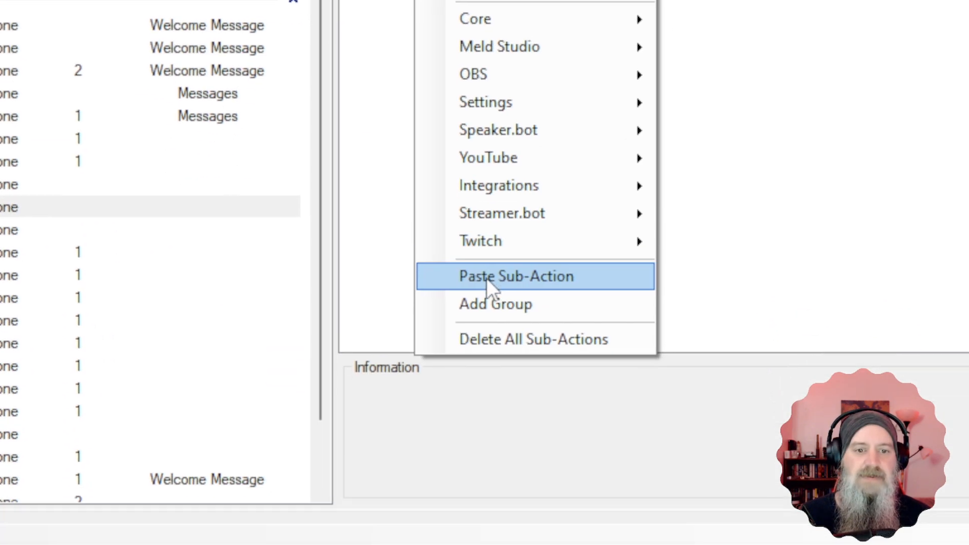
pyautogui.click(488, 276)
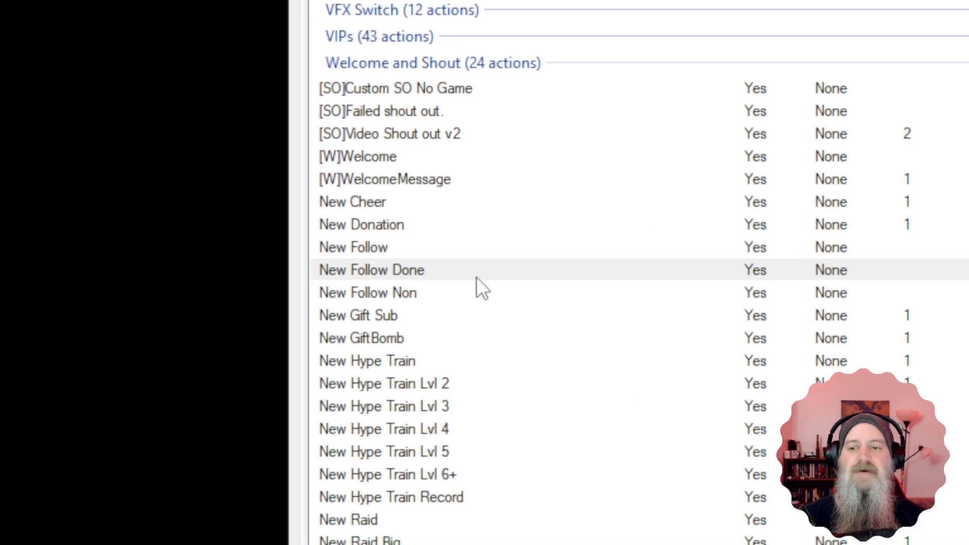
pyautogui.click(439, 292)
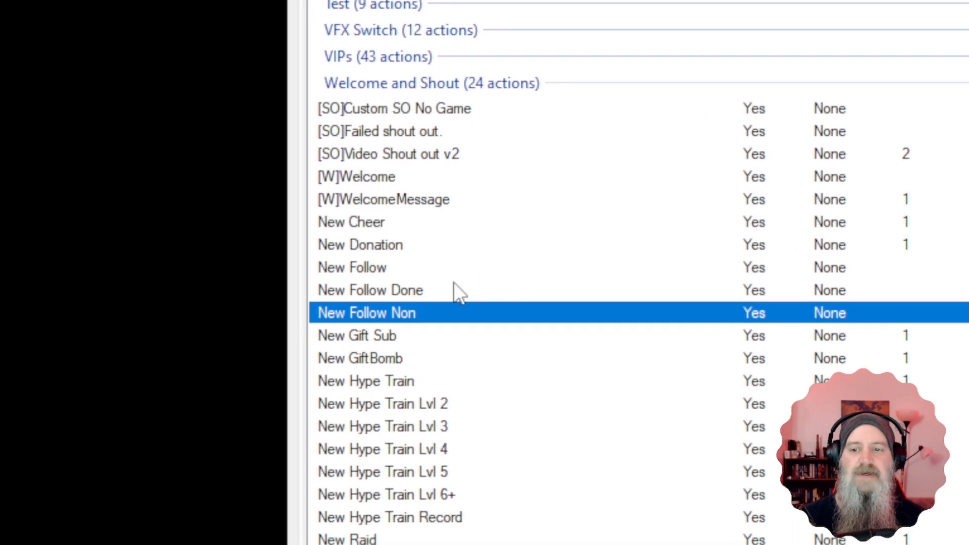
pyautogui.click(480, 281)
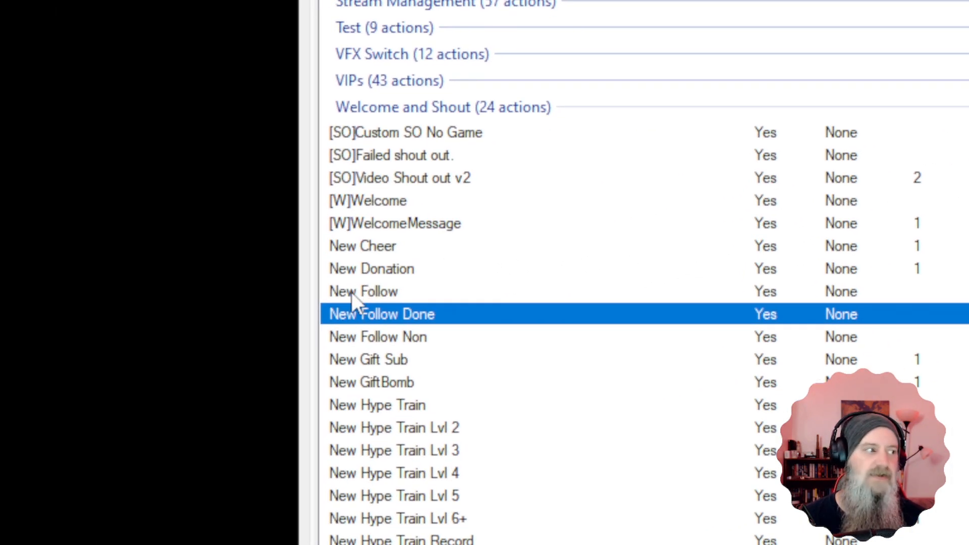
# Step: Add a Twitch Get User Info for Target sub-action to New Follow with its source type set to User
pyautogui.click(351, 293)
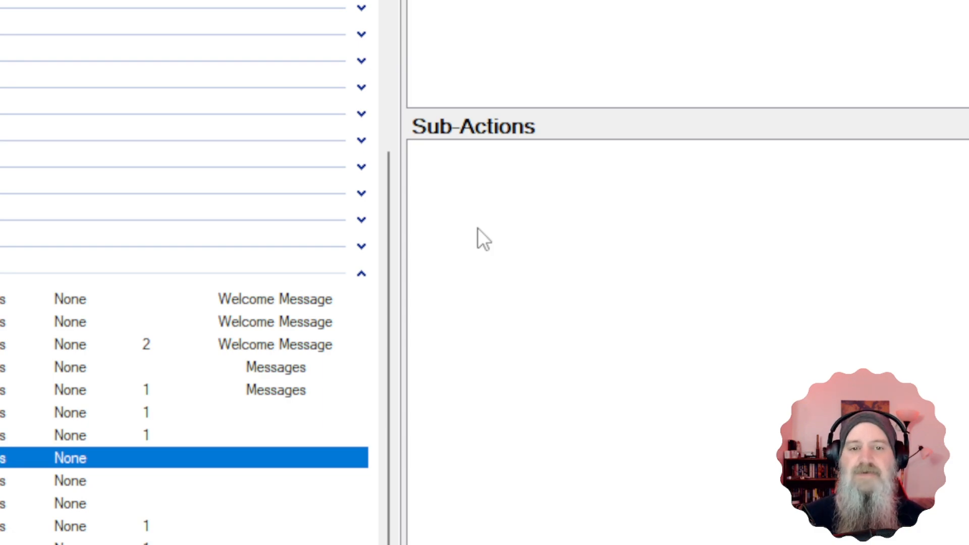
pyautogui.rightClick(441, 184)
pyautogui.moveTo(532, 484)
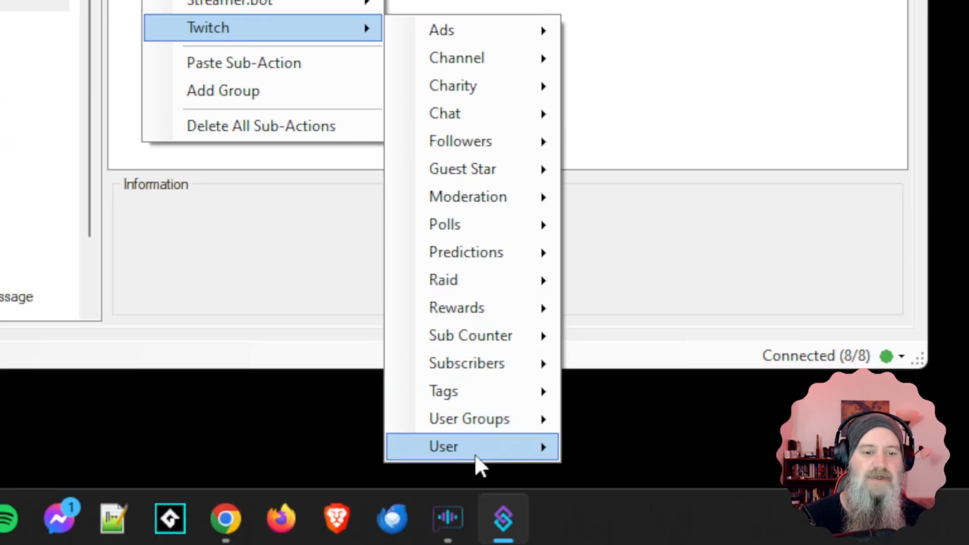
pyautogui.moveTo(474, 453)
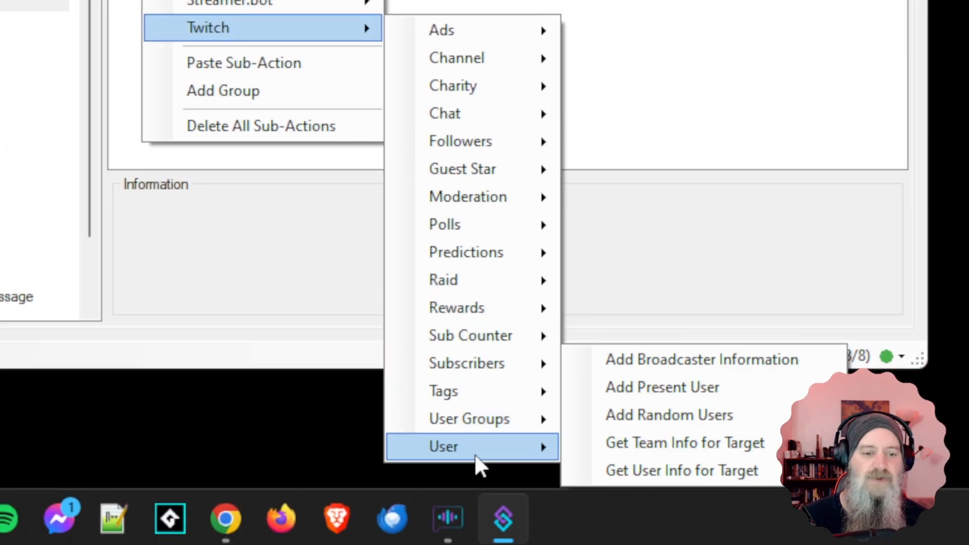
pyautogui.click(683, 476)
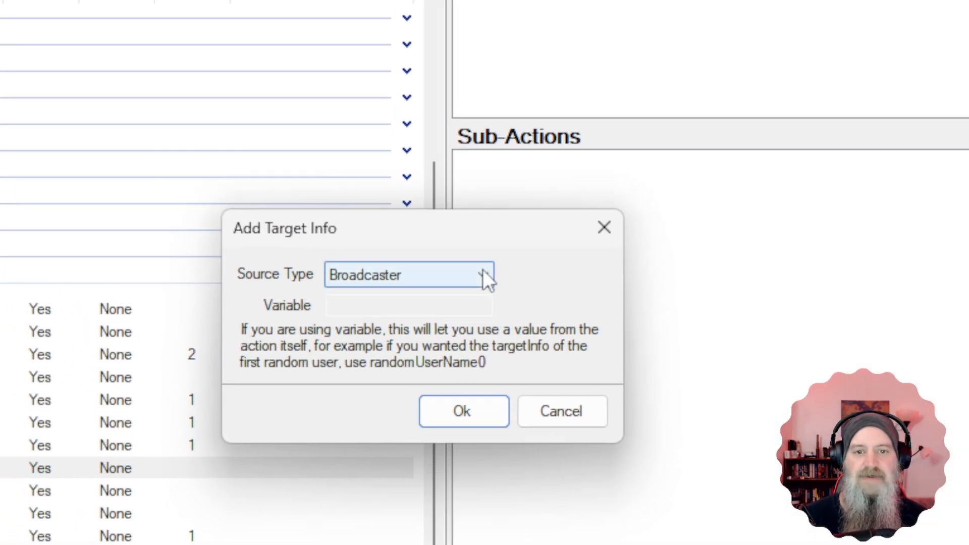
pyautogui.click(483, 275)
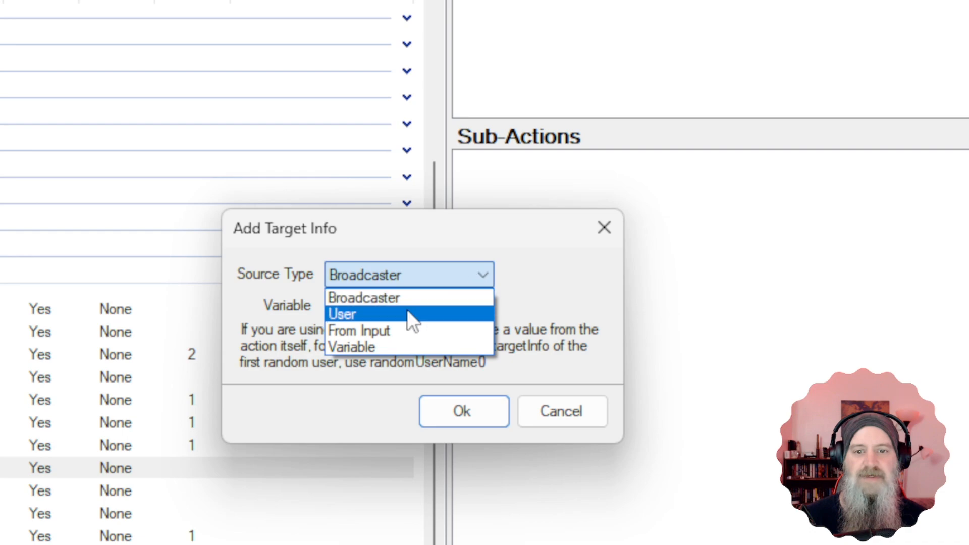
pyautogui.click(370, 317)
pyautogui.click(456, 408)
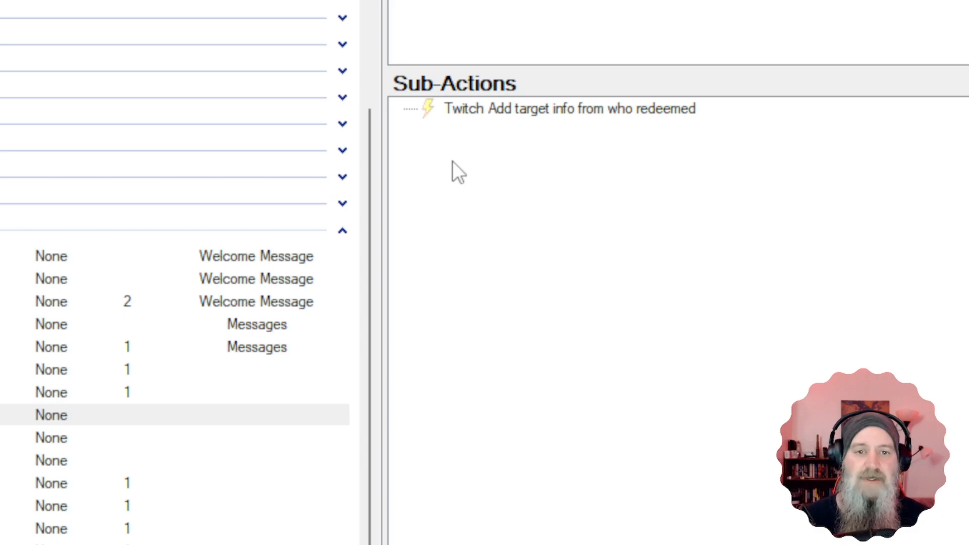
# Step: Add a Logic If/Else sub-action to New Follow with the condition targetIsFollowing Equals False
pyautogui.rightClick(452, 161)
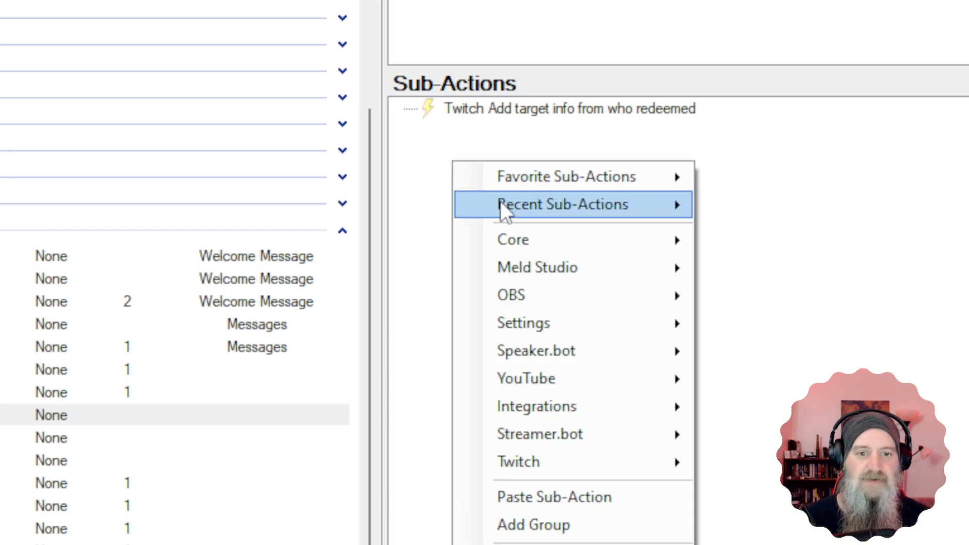
pyautogui.moveTo(624, 251)
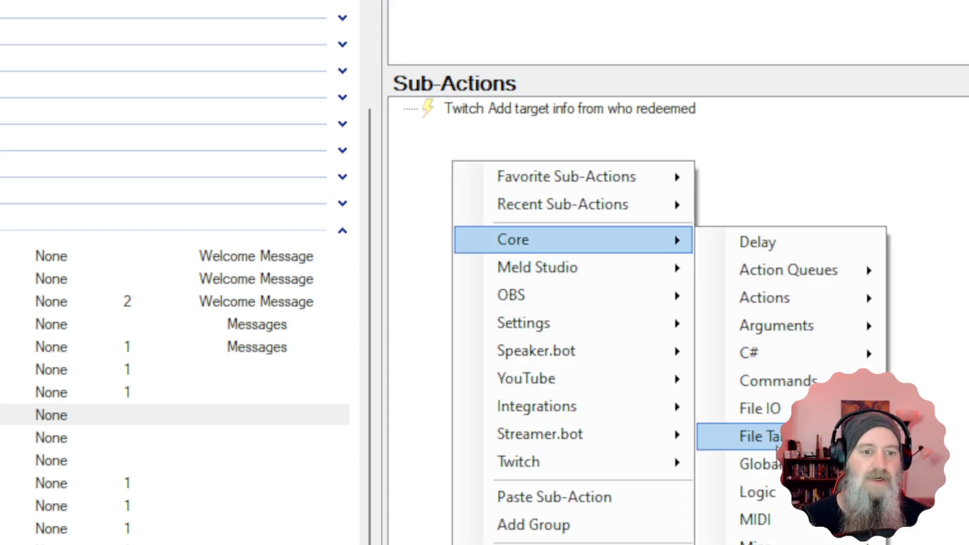
pyautogui.moveTo(760, 492)
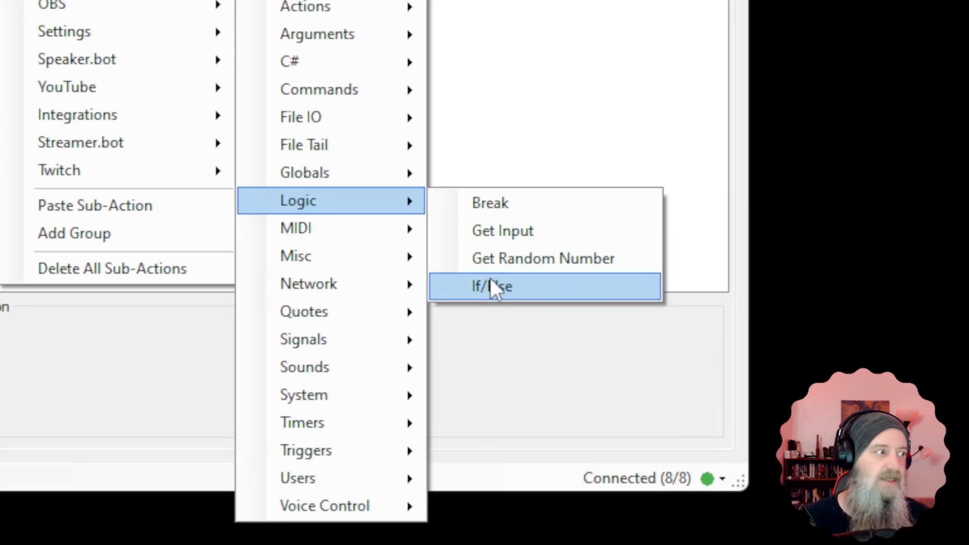
pyautogui.click(499, 293)
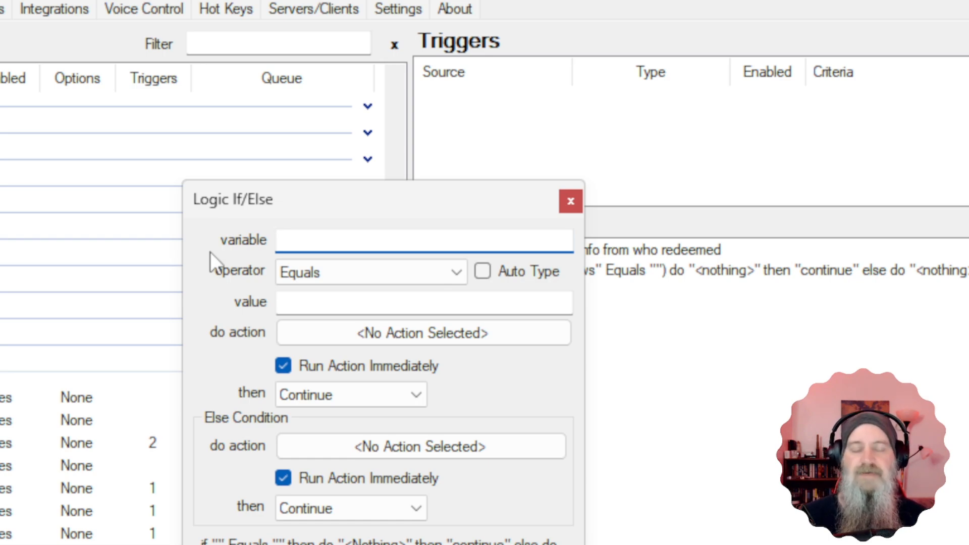
pyautogui.write('t')
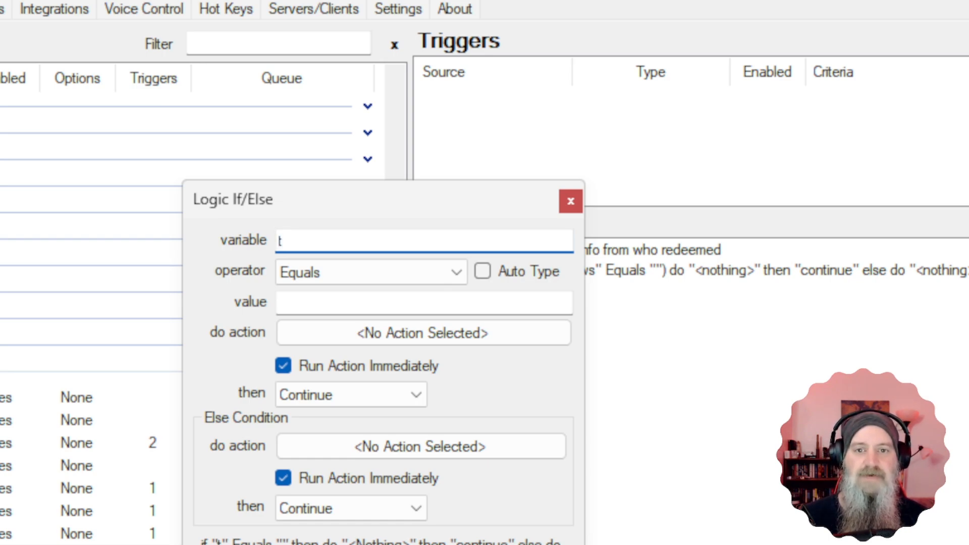
pyautogui.write('arget')
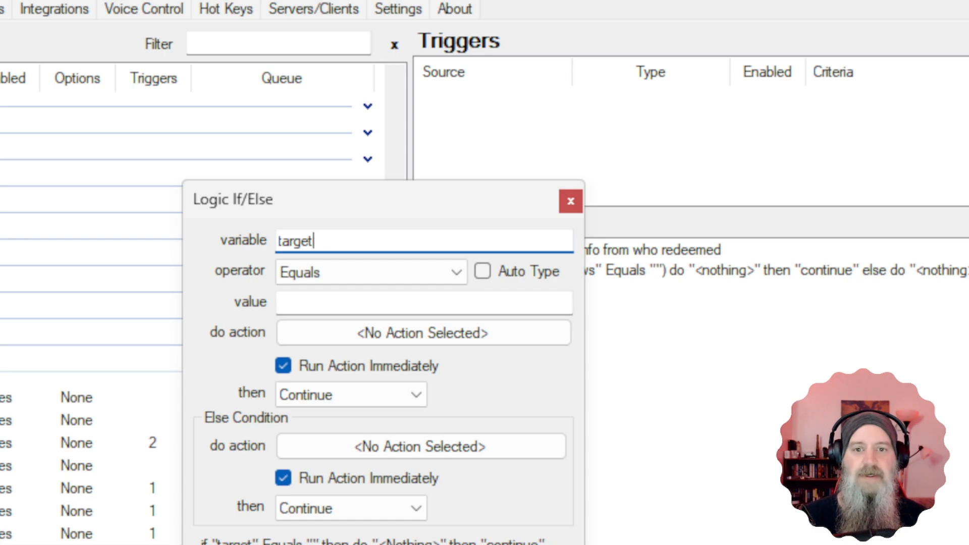
pyautogui.write('IsFollowing')
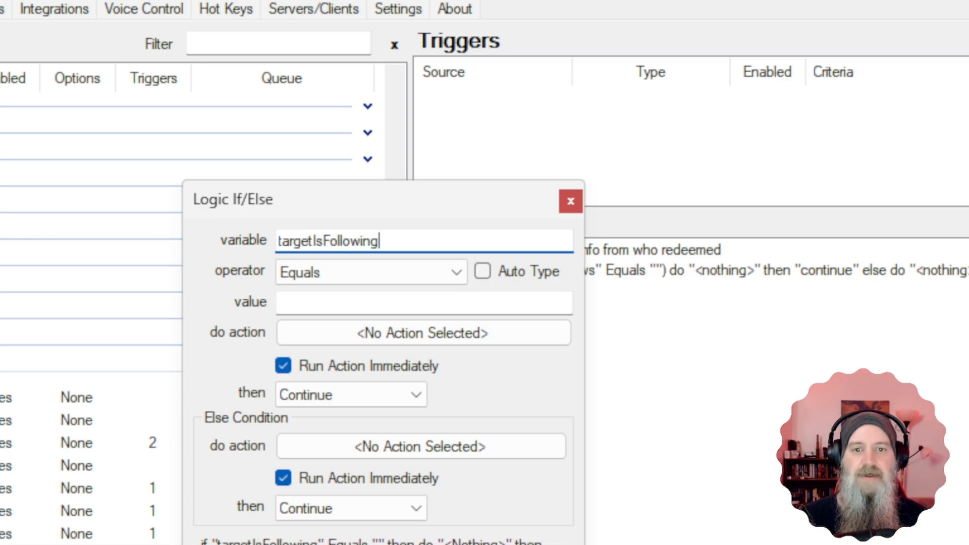
pyautogui.click(338, 299)
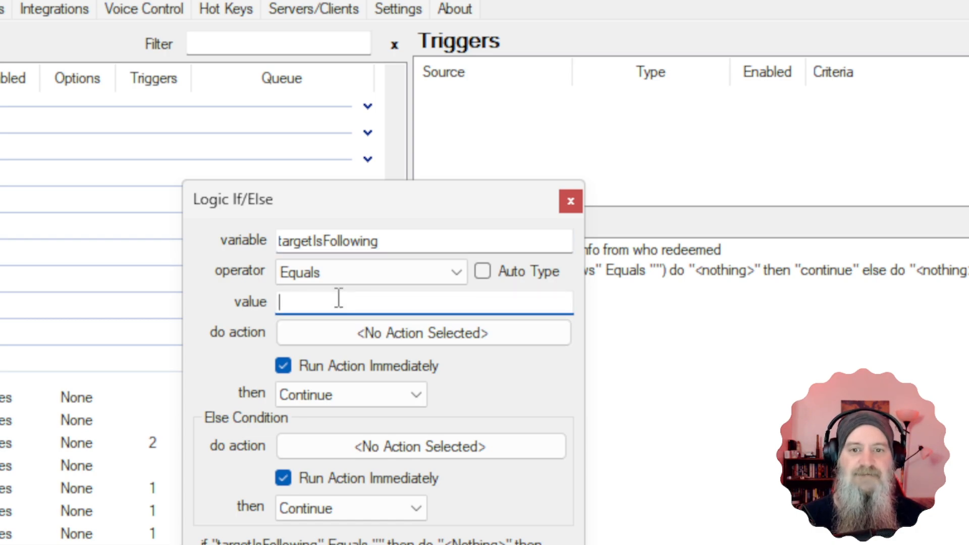
pyautogui.write('FG')
pyautogui.press('BackSpace')
pyautogui.write('a')
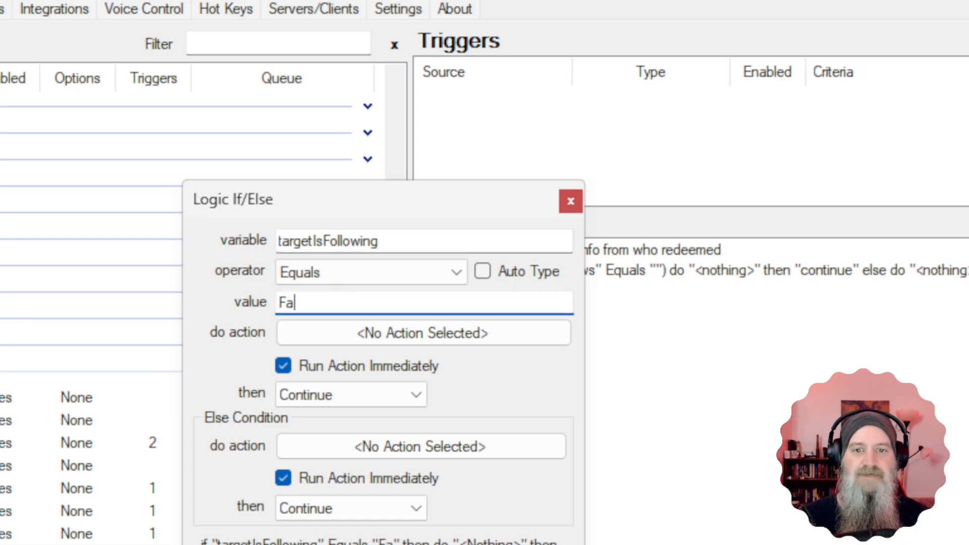
pyautogui.write('lse')
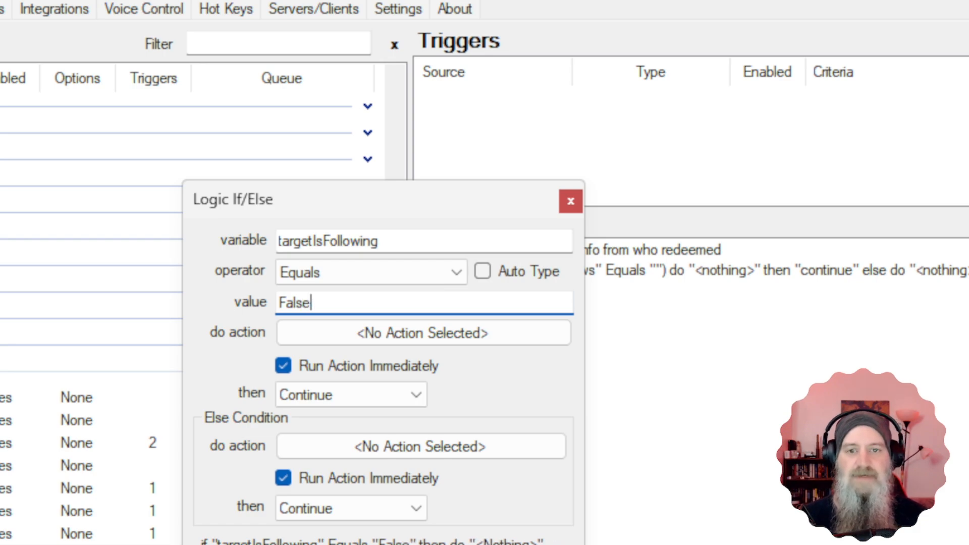
# Step: Make the true branch of the If/Else run New Follow Non and then Break, and save the sub-action
pyautogui.click(351, 336)
pyautogui.click(459, 180)
pyautogui.write('new')
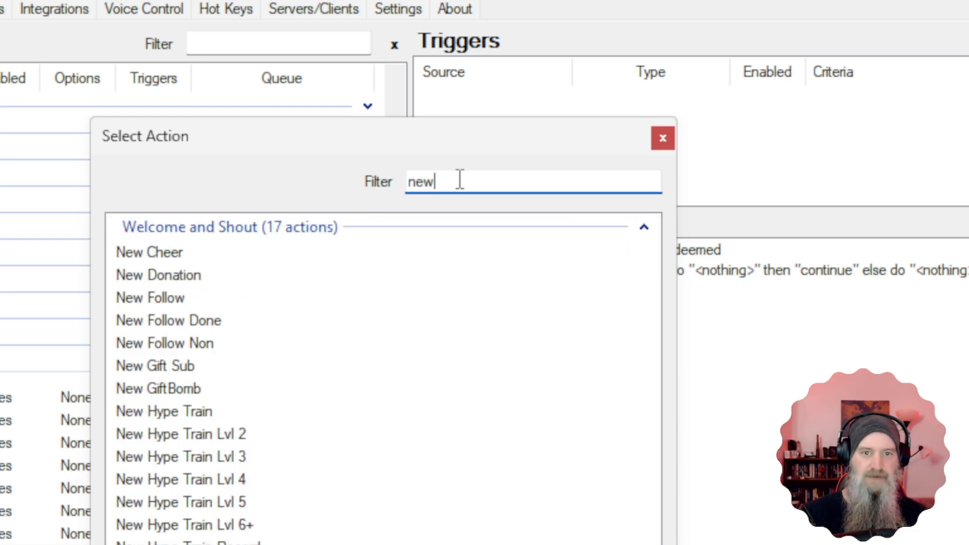
pyautogui.click(208, 341)
pyautogui.click(489, 282)
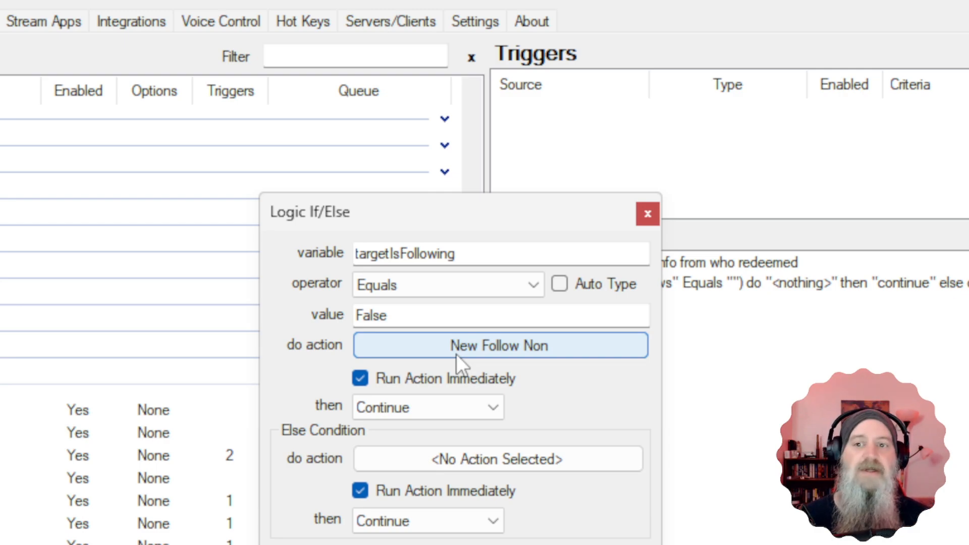
pyautogui.click(442, 418)
pyautogui.click(383, 447)
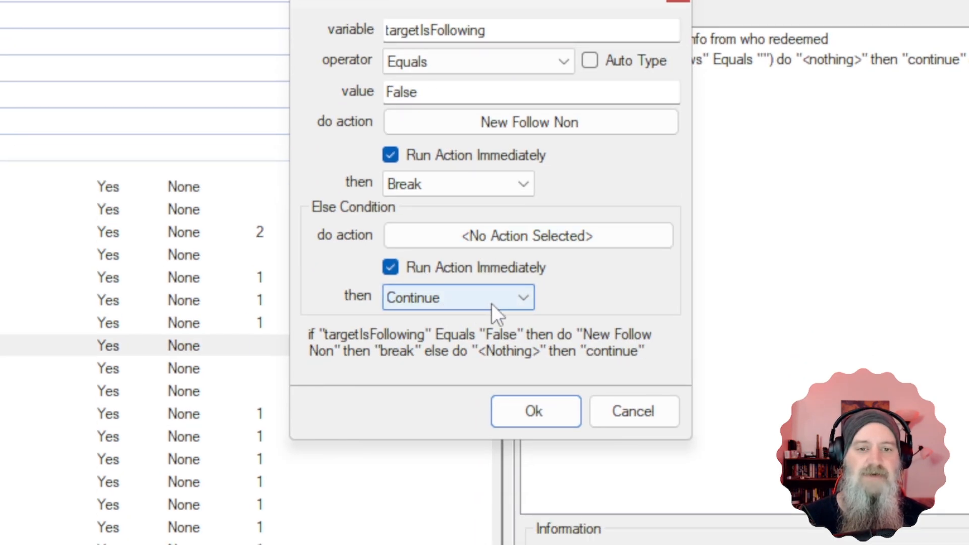
pyautogui.click(529, 407)
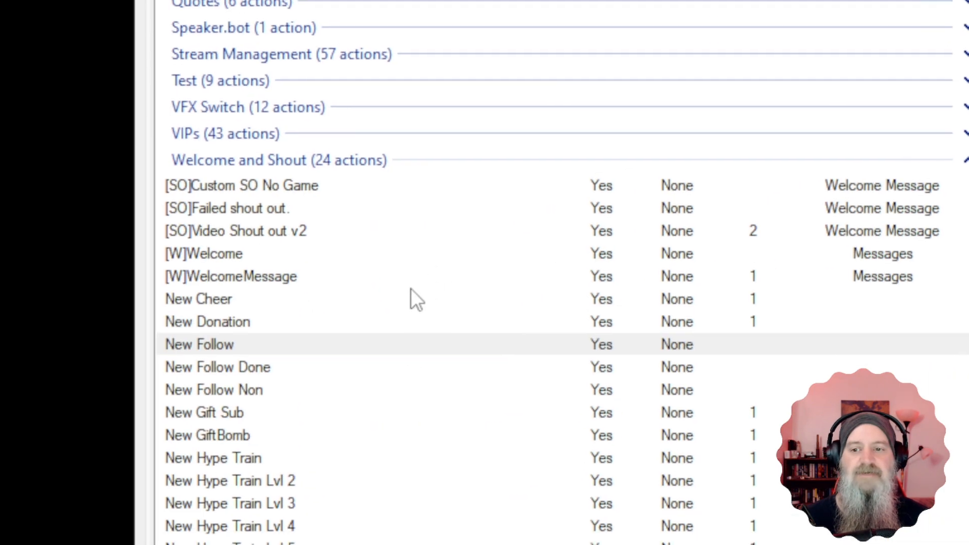
# Step: Review the Twitch message text in the New Follow Non action and close it unchanged
pyautogui.click(247, 389)
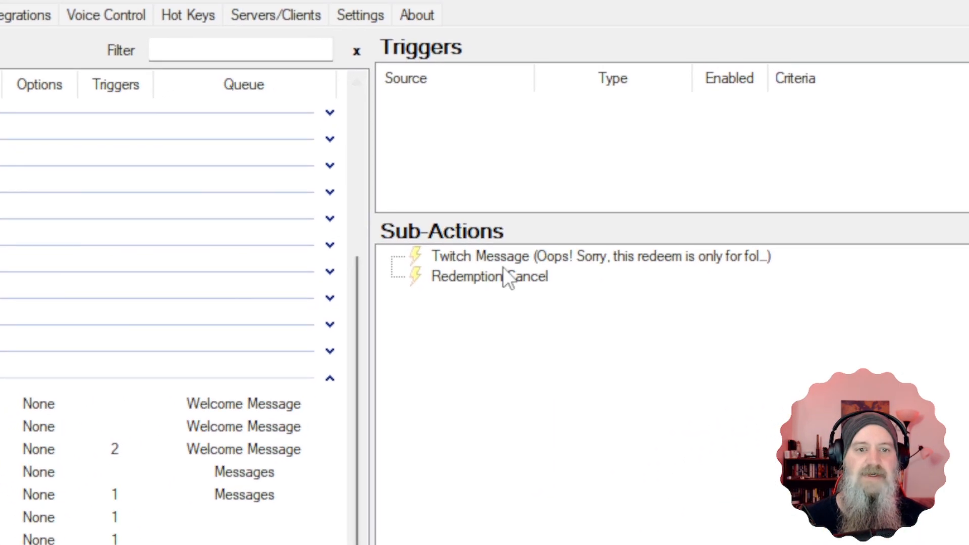
pyautogui.doubleClick(646, 216)
pyautogui.click(265, 376)
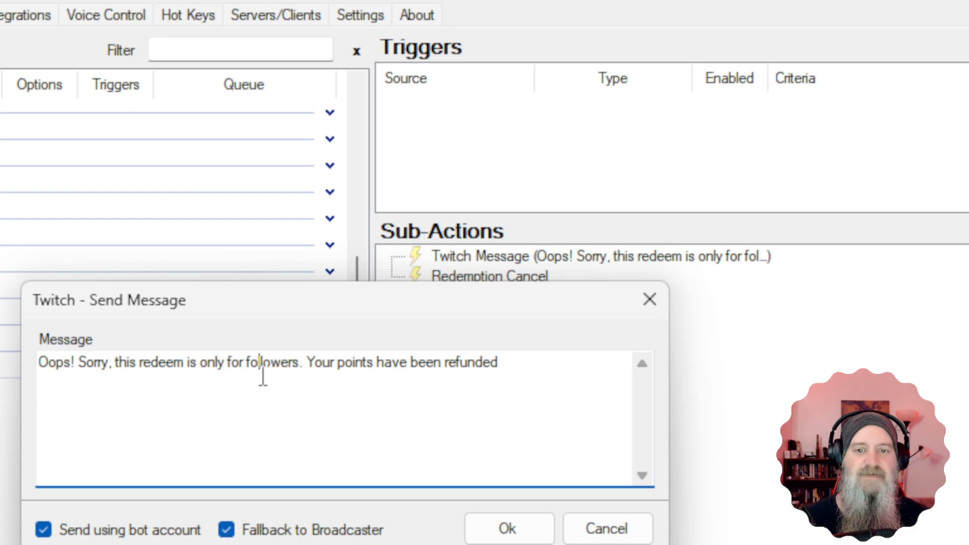
pyautogui.click(507, 528)
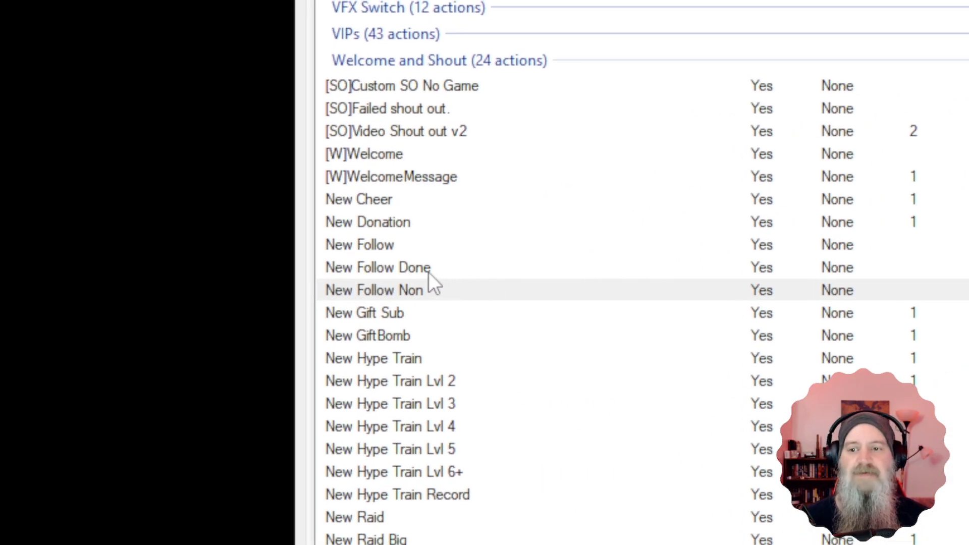
# Step: Add a Global (Get) sub-action to New Follow with the variable name userFollowed
pyautogui.click(398, 247)
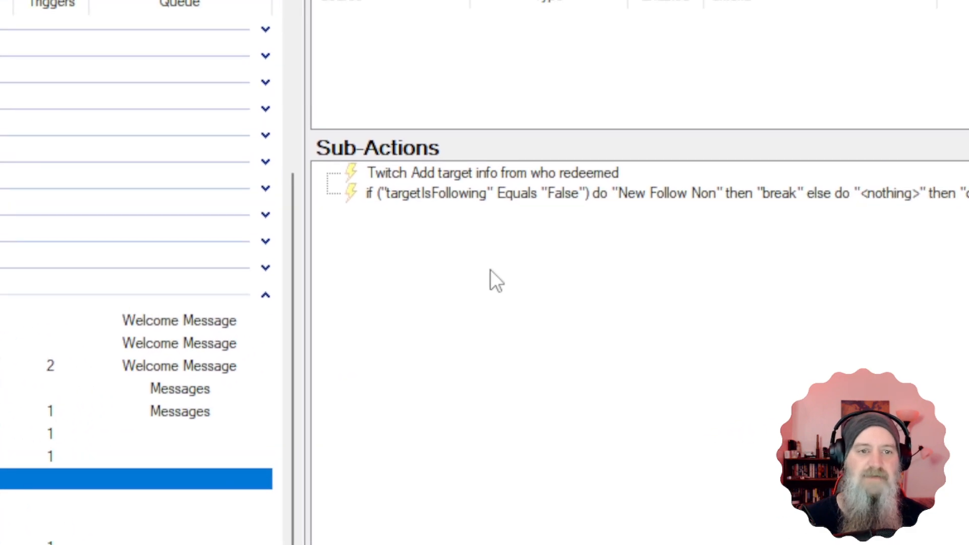
pyautogui.click(490, 270)
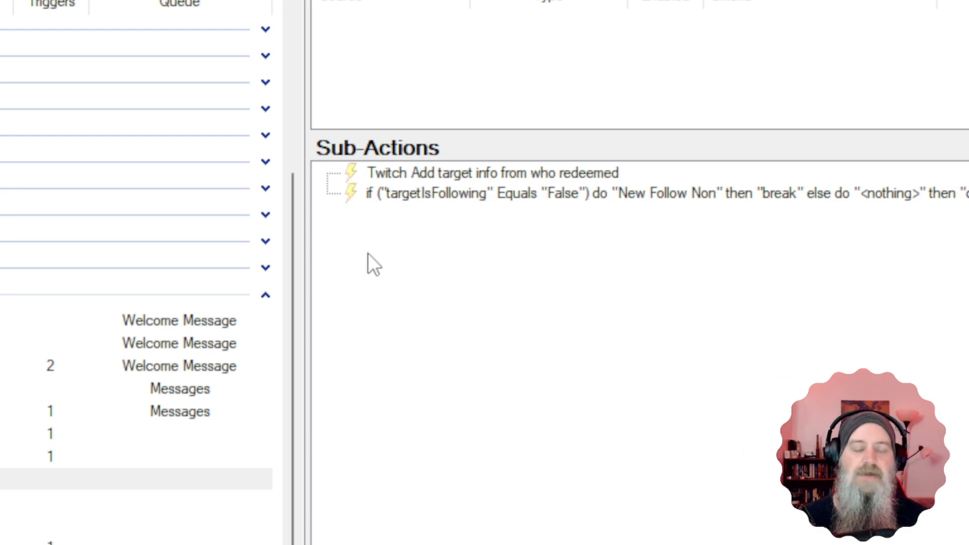
pyautogui.rightClick(356, 247)
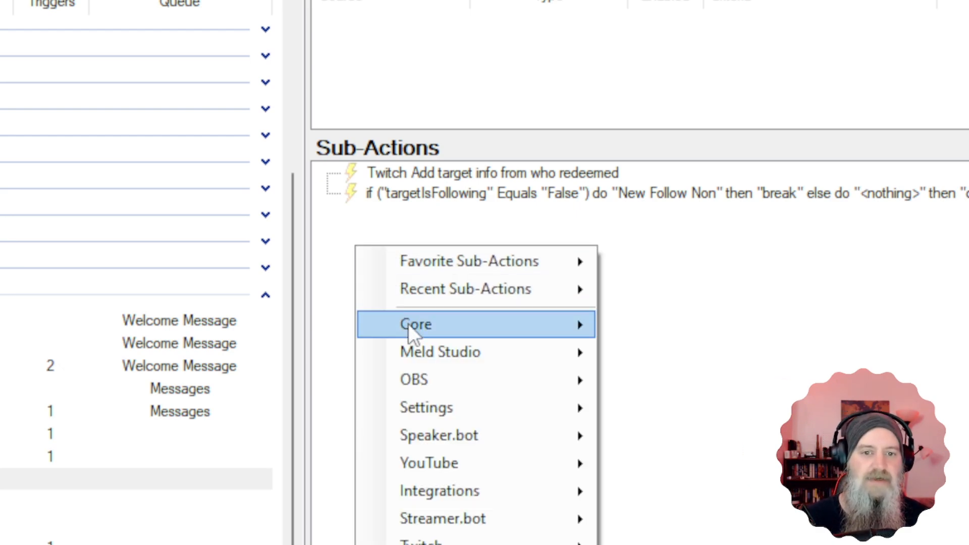
pyautogui.moveTo(408, 323)
pyautogui.moveTo(487, 277)
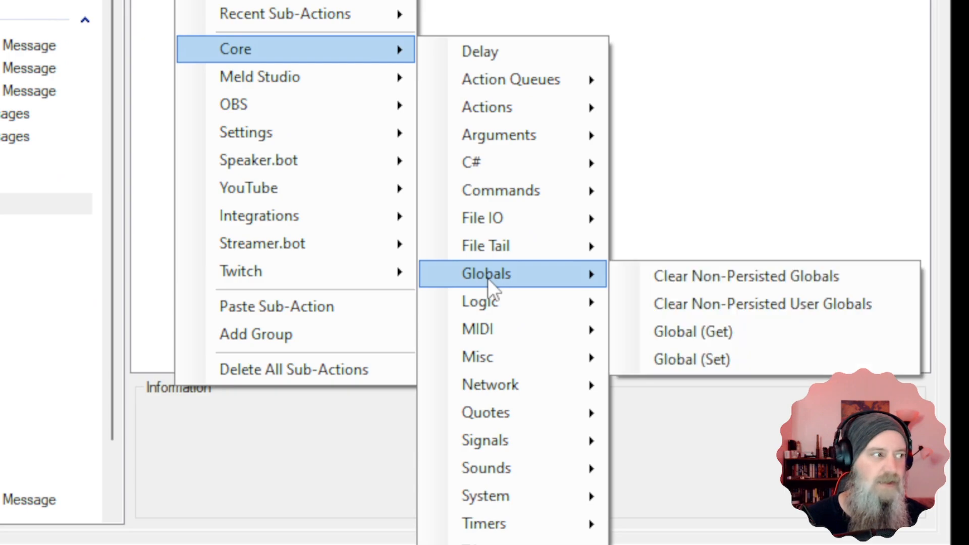
pyautogui.click(722, 333)
pyautogui.click(102, 21)
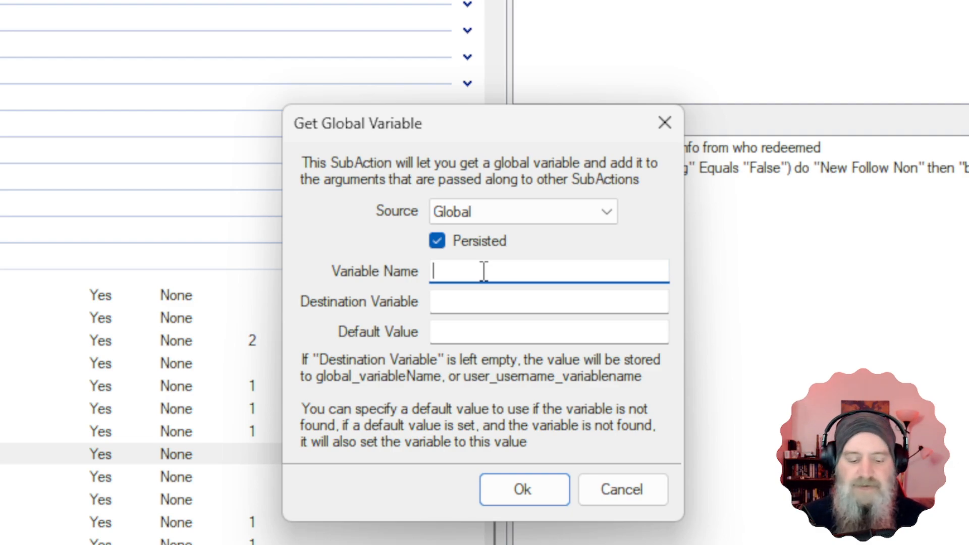
pyautogui.write('u')
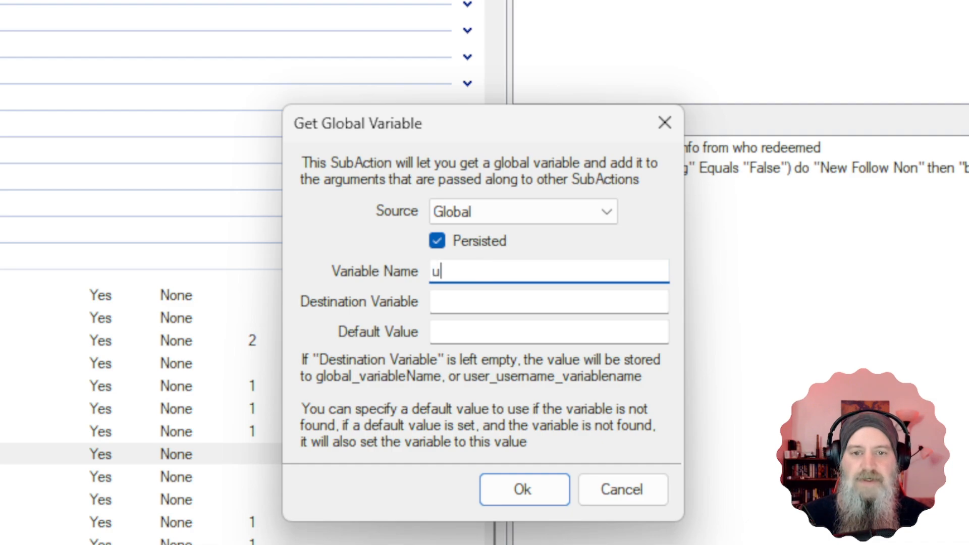
pyautogui.write('serFollowed')
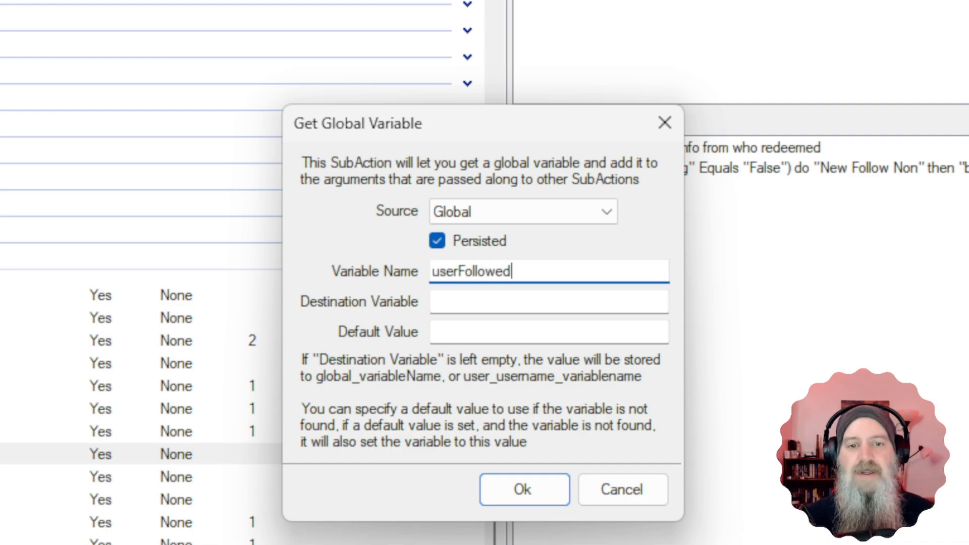
# Step: Set the global variable's source to User (redeemer) and its destination variable to userFollowed
pyautogui.click(491, 301)
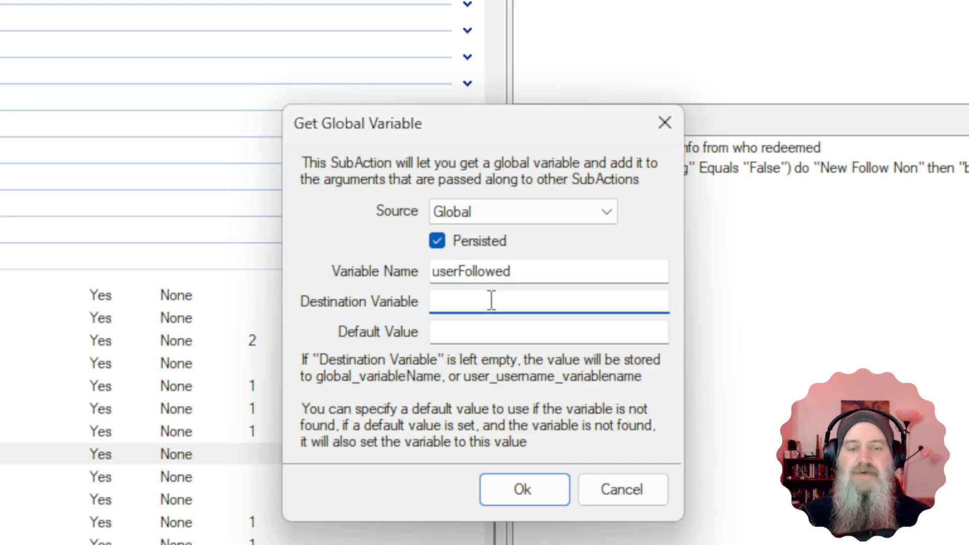
pyautogui.click(606, 204)
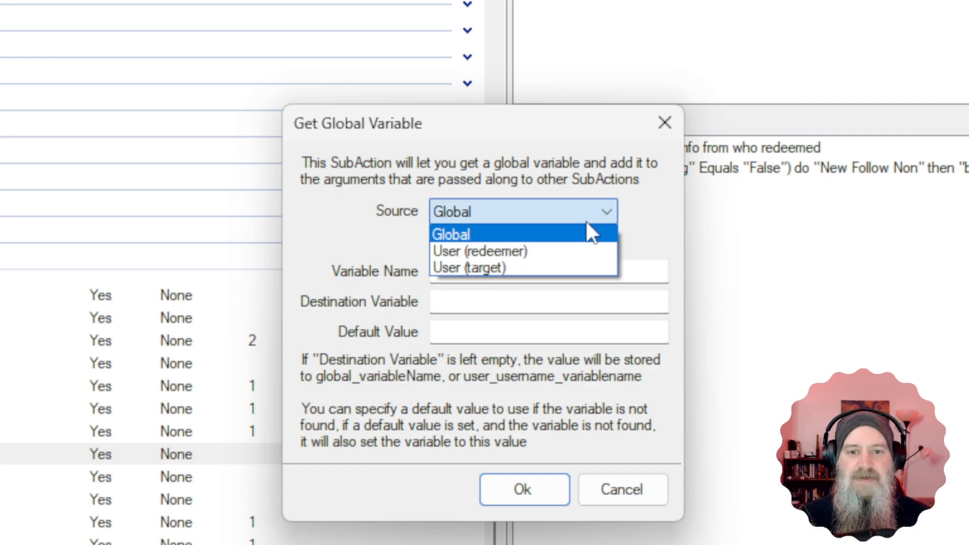
pyautogui.click(513, 252)
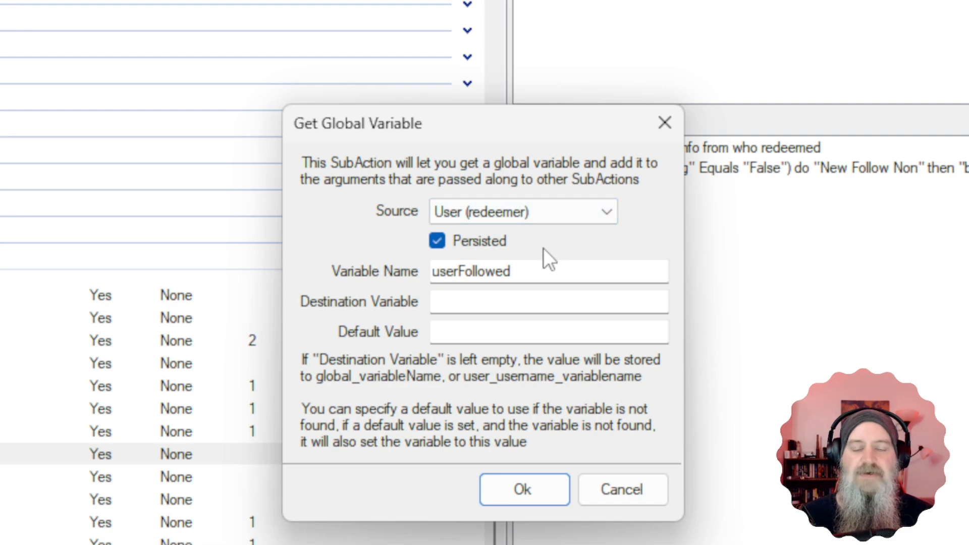
pyautogui.click(478, 301)
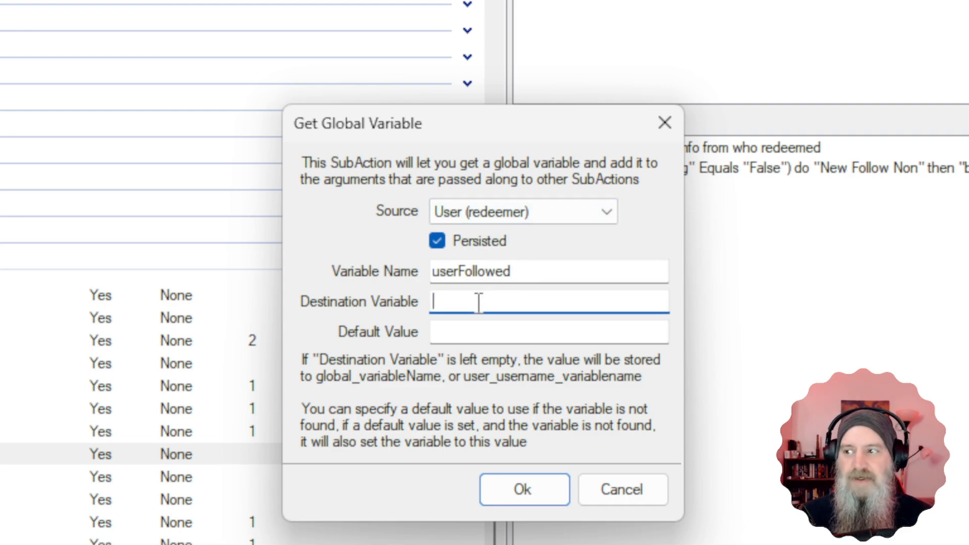
pyautogui.write('i')
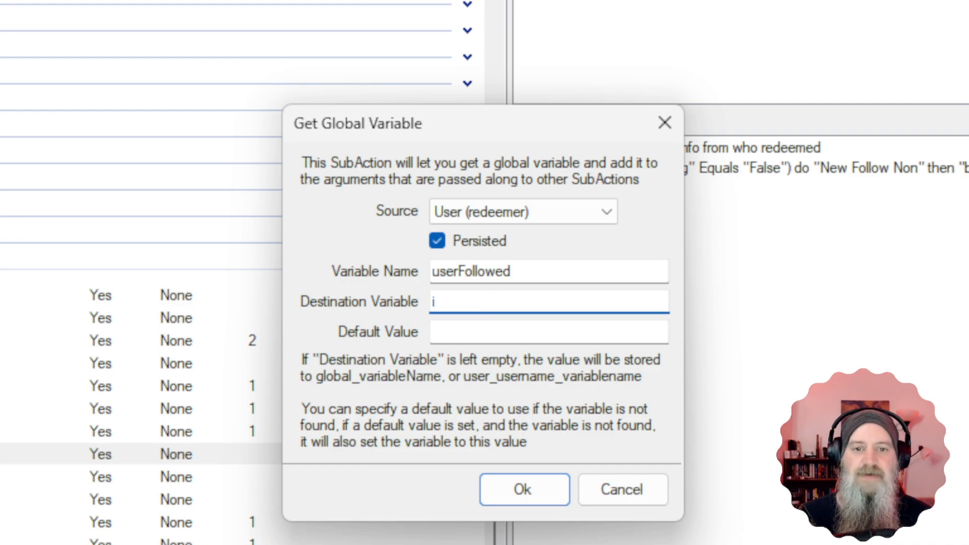
pyautogui.write('user')
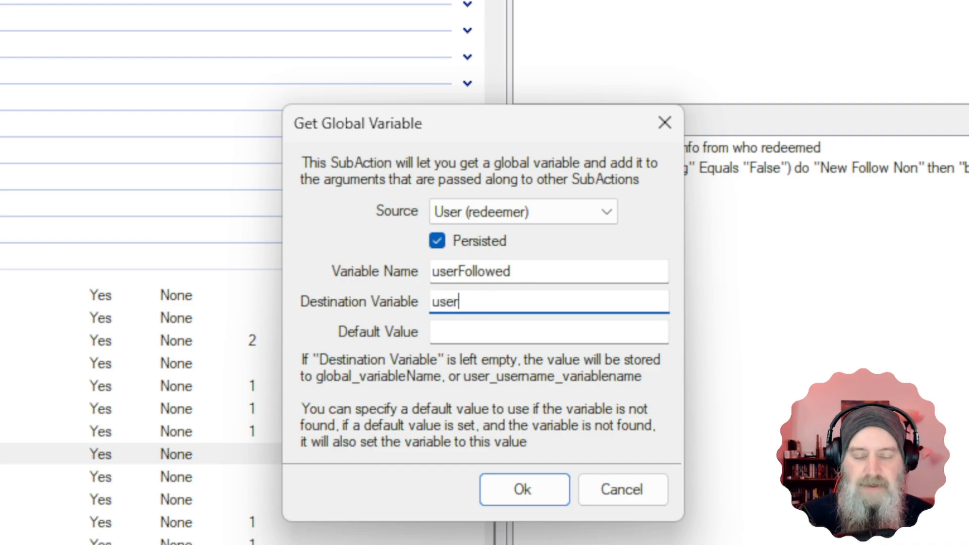
pyautogui.write('Foll')
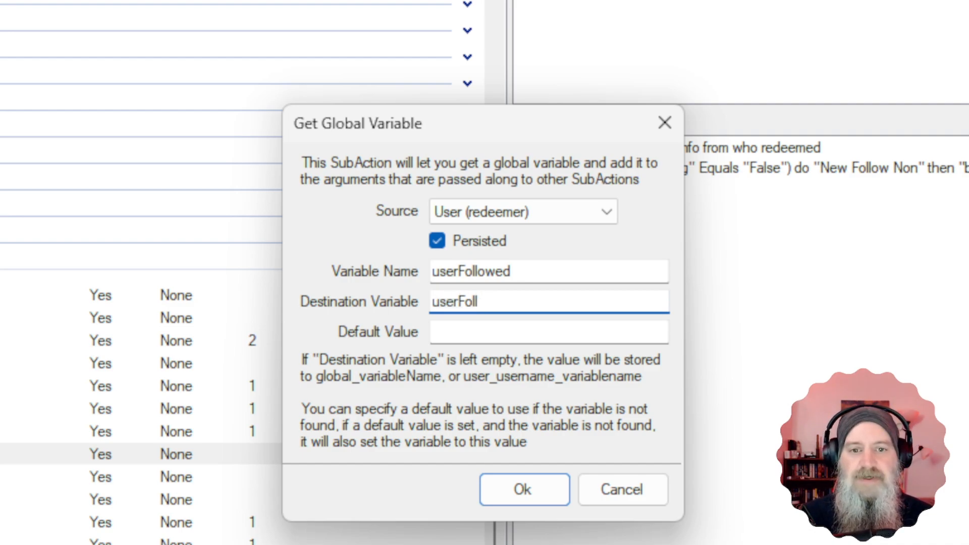
pyautogui.write('owed')
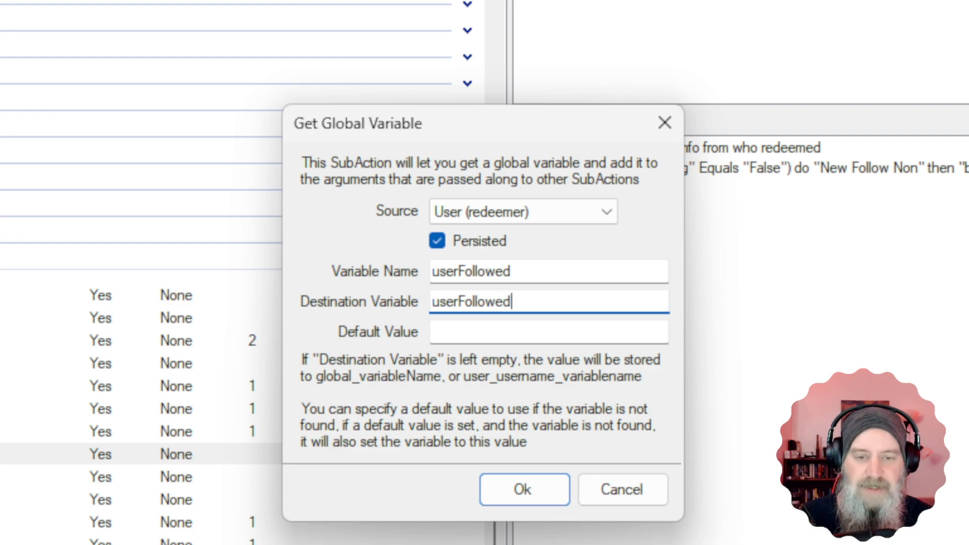
# Step: Set the default value of userFollowed to False and save the Get Global Variable sub-action
pyautogui.click(488, 331)
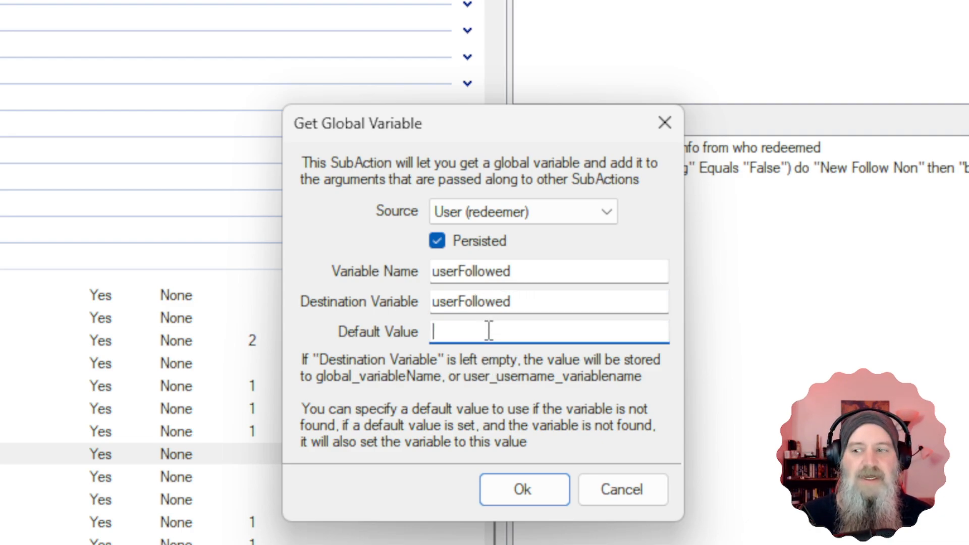
pyautogui.write('F')
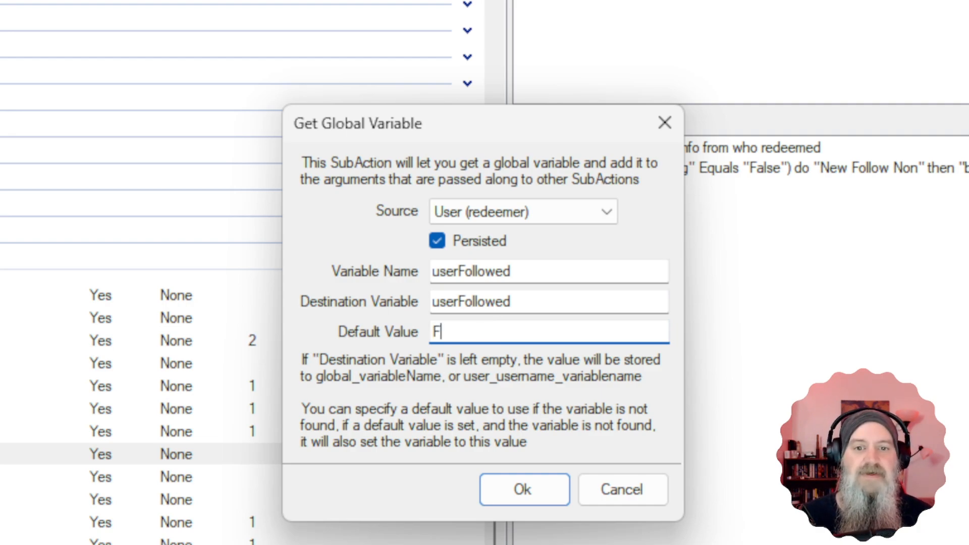
pyautogui.write('alse')
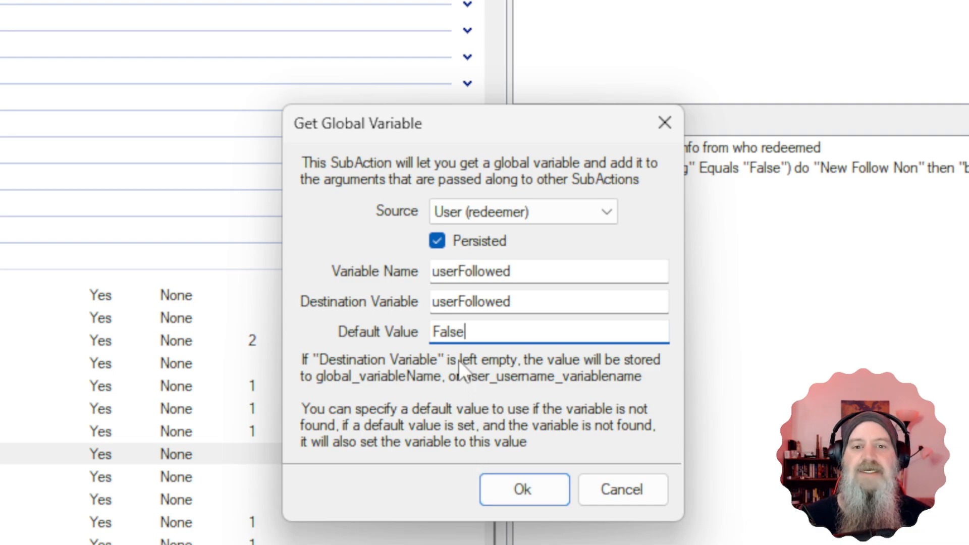
pyautogui.click(514, 494)
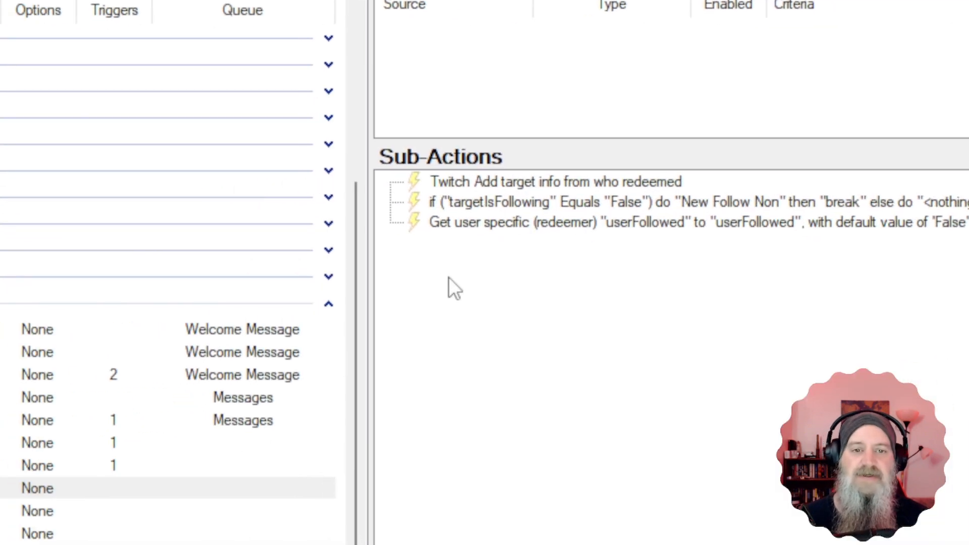
# Step: Add a second Logic If/Else sub-action to New Follow with the condition userFollowed Equals True
pyautogui.rightClick(3, 307)
pyautogui.moveTo(520, 339)
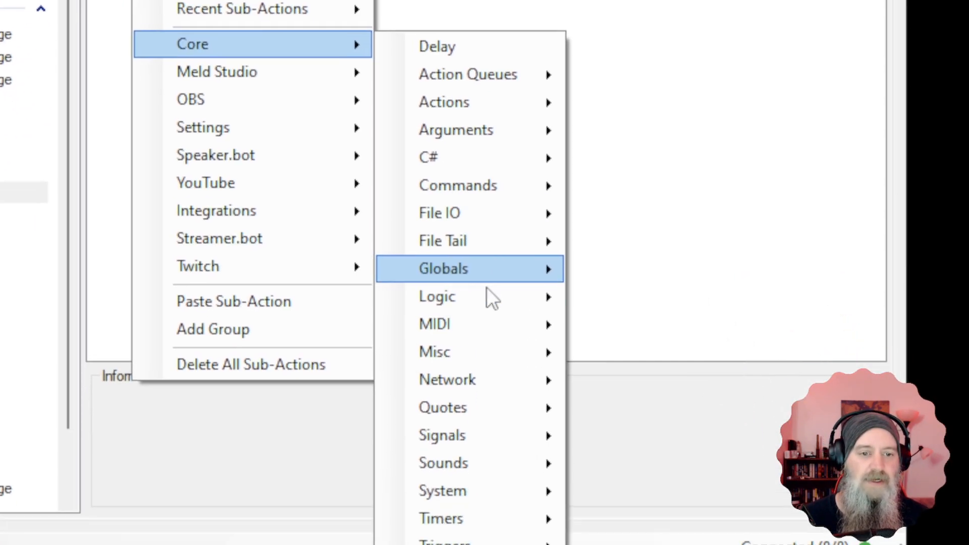
pyautogui.moveTo(483, 280)
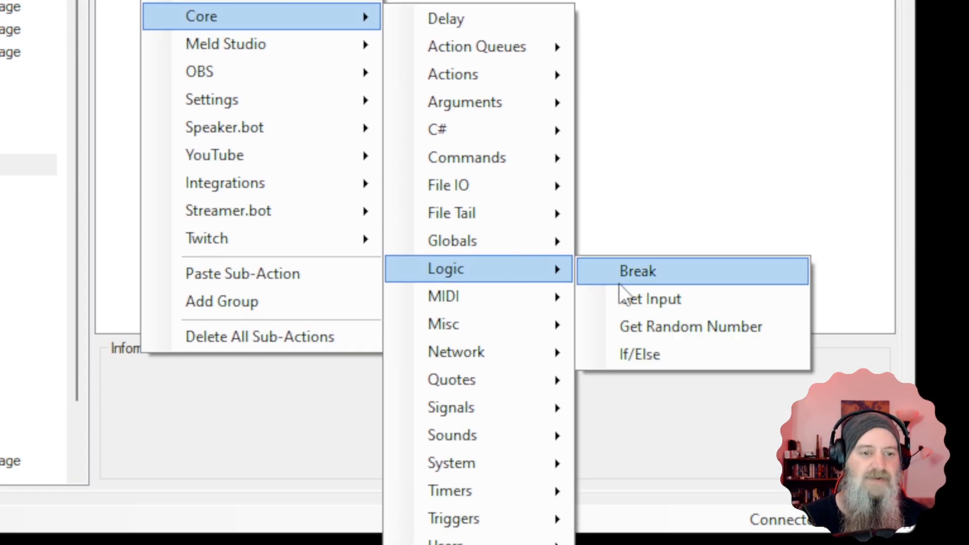
pyautogui.click(642, 360)
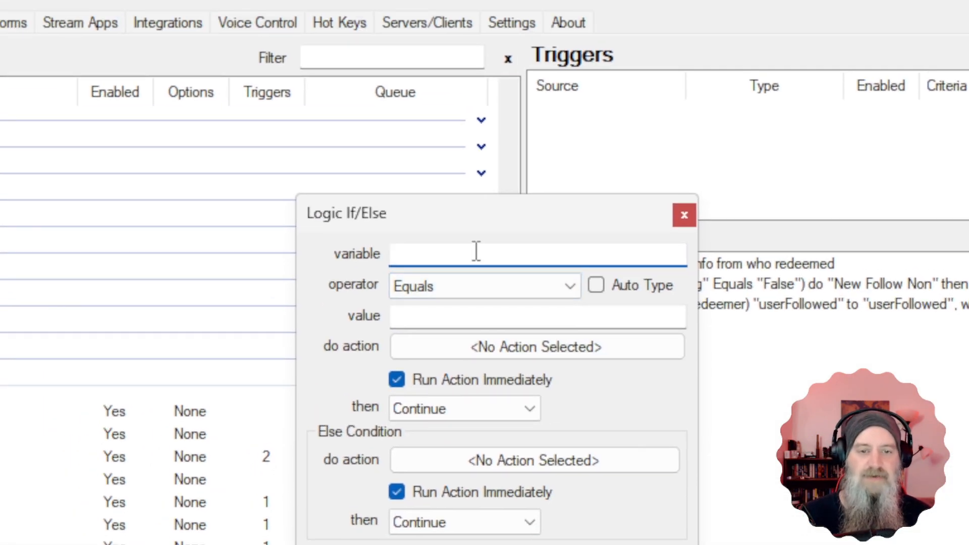
pyautogui.write('userF')
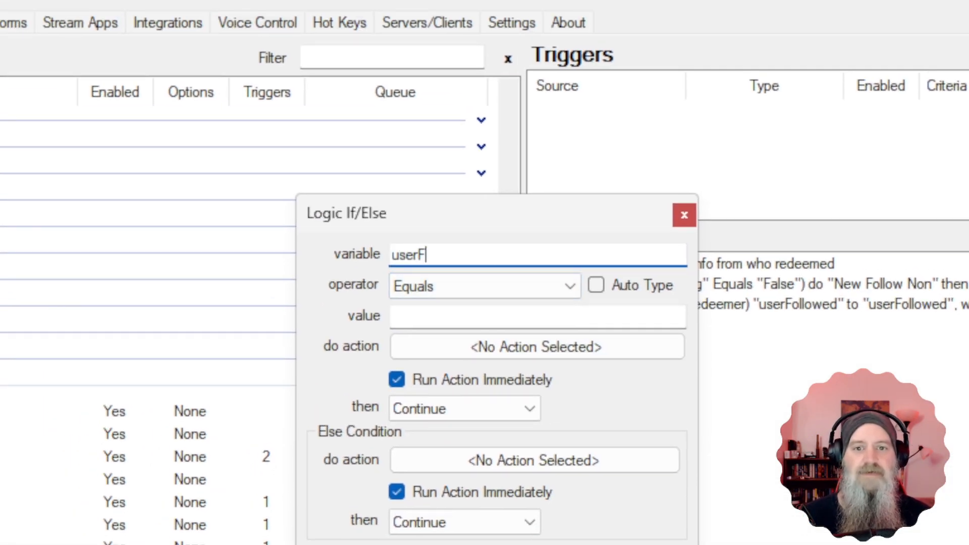
pyautogui.write('ollowed')
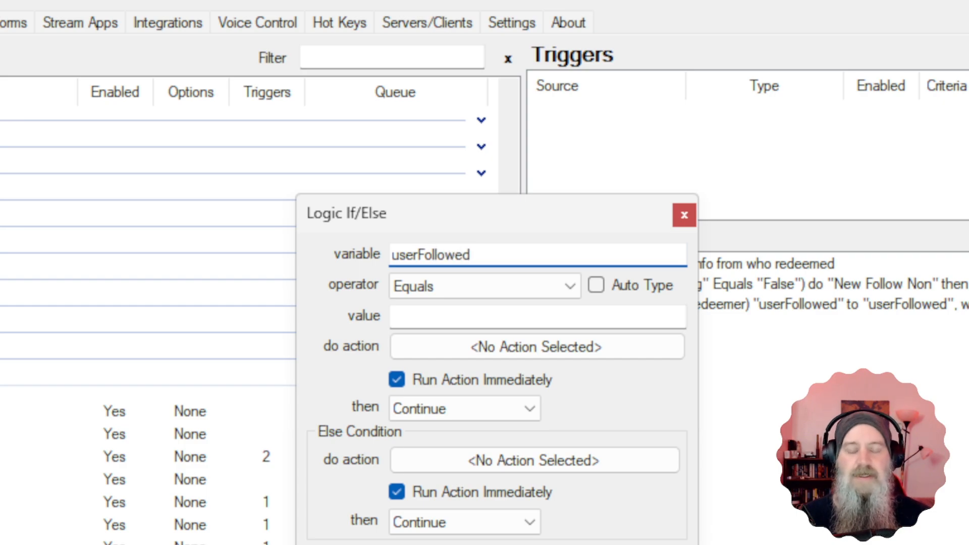
pyautogui.click(452, 313)
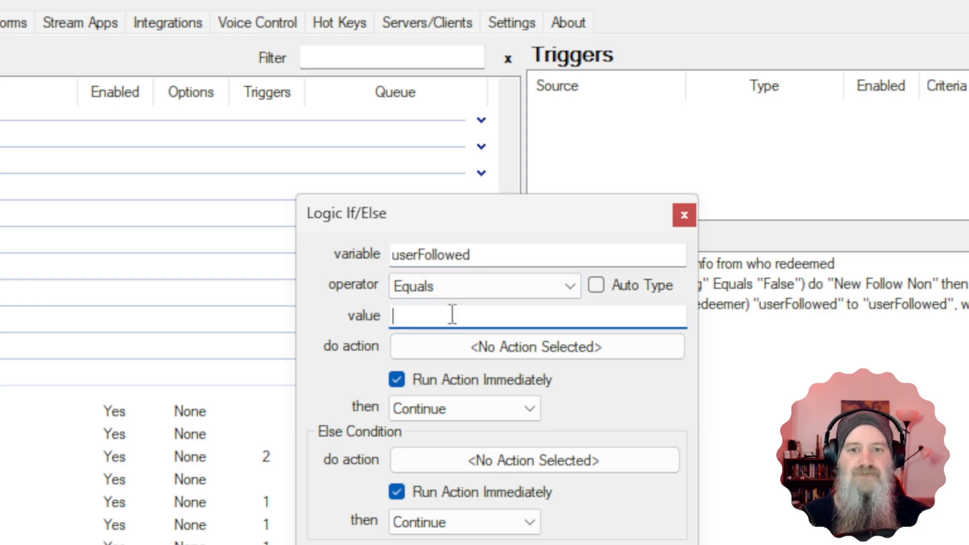
pyautogui.write('True')
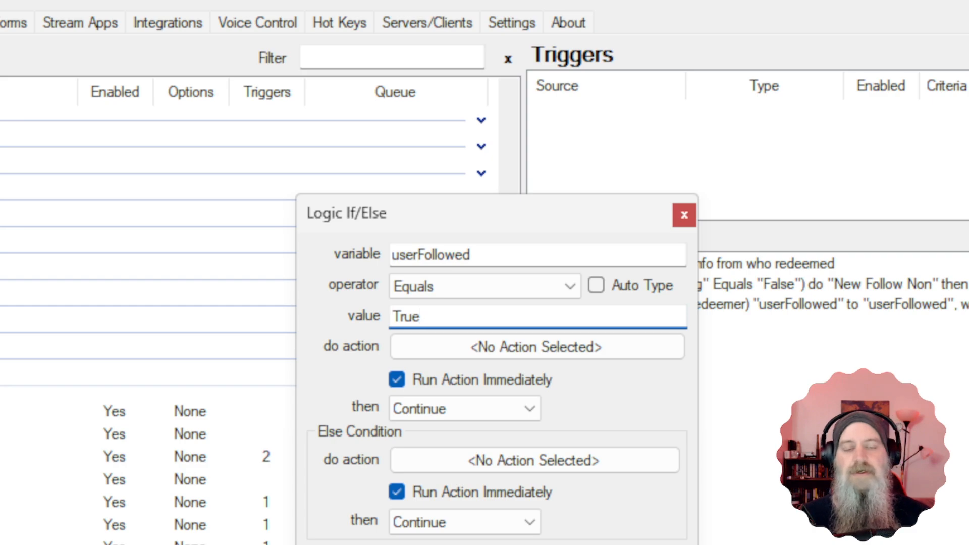
# Step: Make the true branch of the userFollowed check run New Follow Done and then Break, and save the sub-action
pyautogui.click(455, 353)
pyautogui.click(561, 204)
pyautogui.write('n')
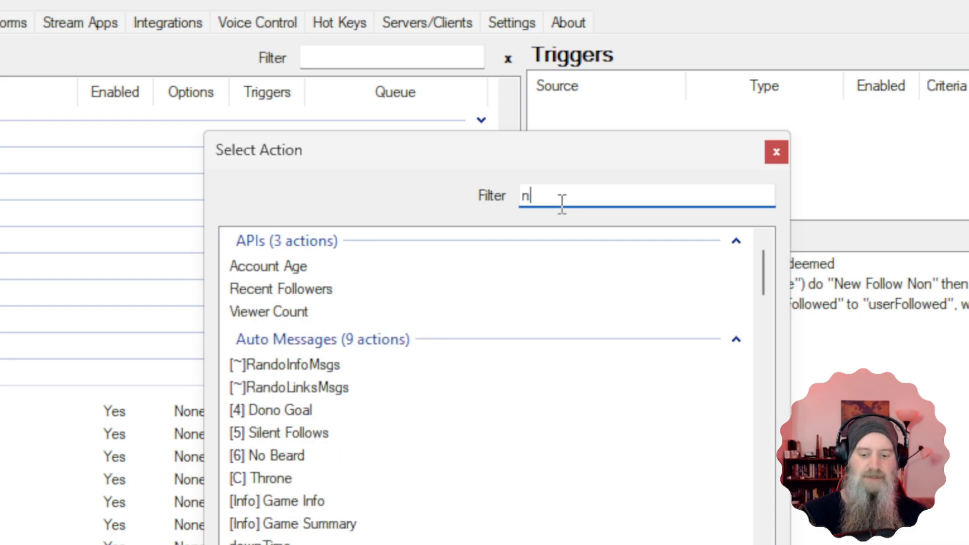
pyautogui.write('ew')
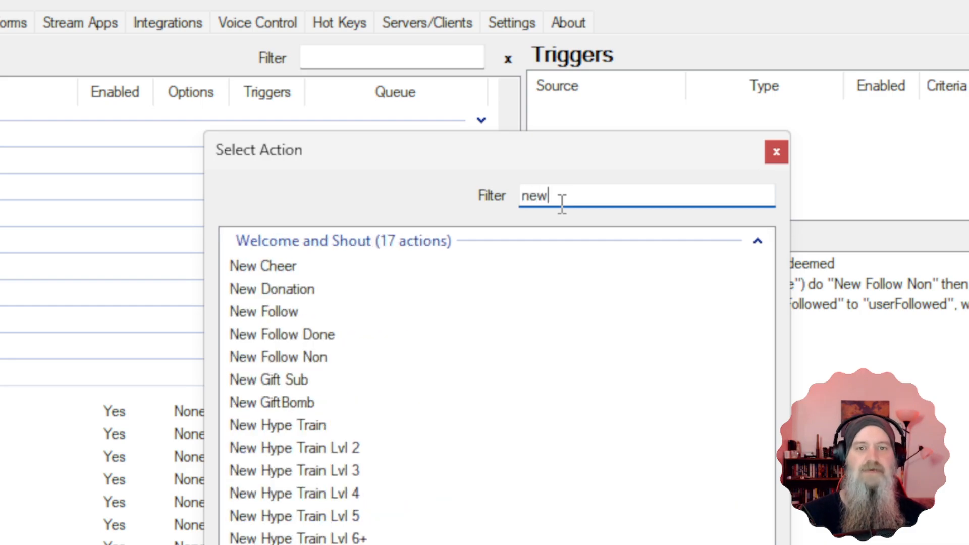
pyautogui.click(317, 334)
pyautogui.click(493, 276)
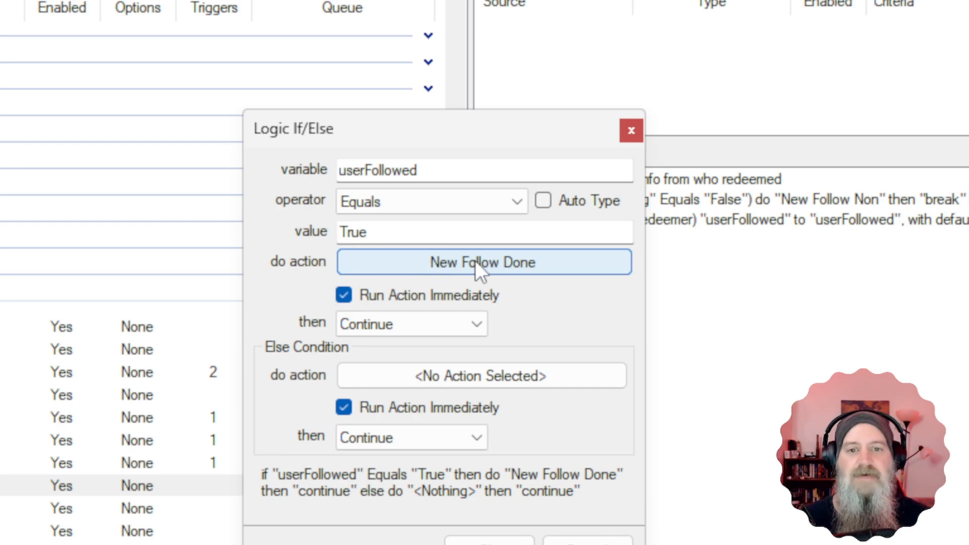
pyautogui.click(432, 325)
pyautogui.click(381, 364)
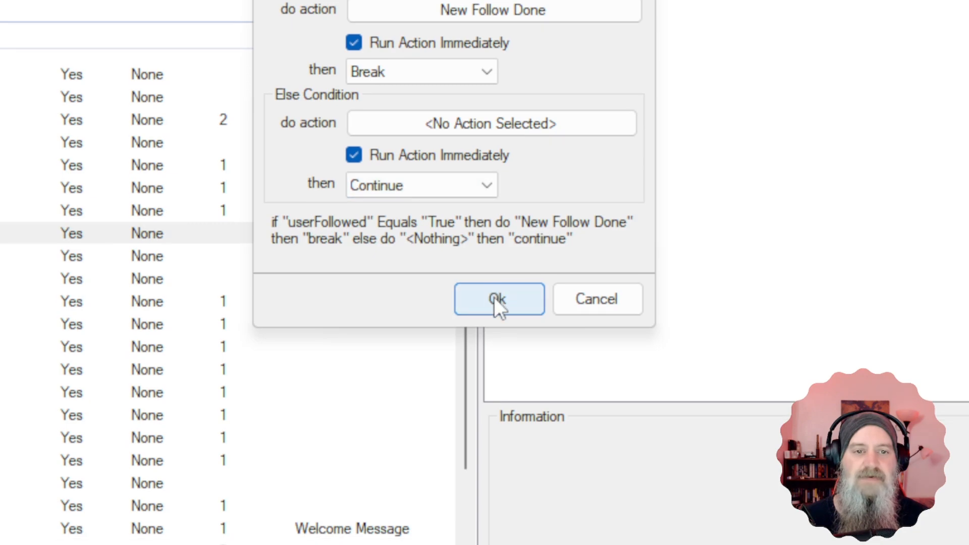
pyautogui.click(497, 300)
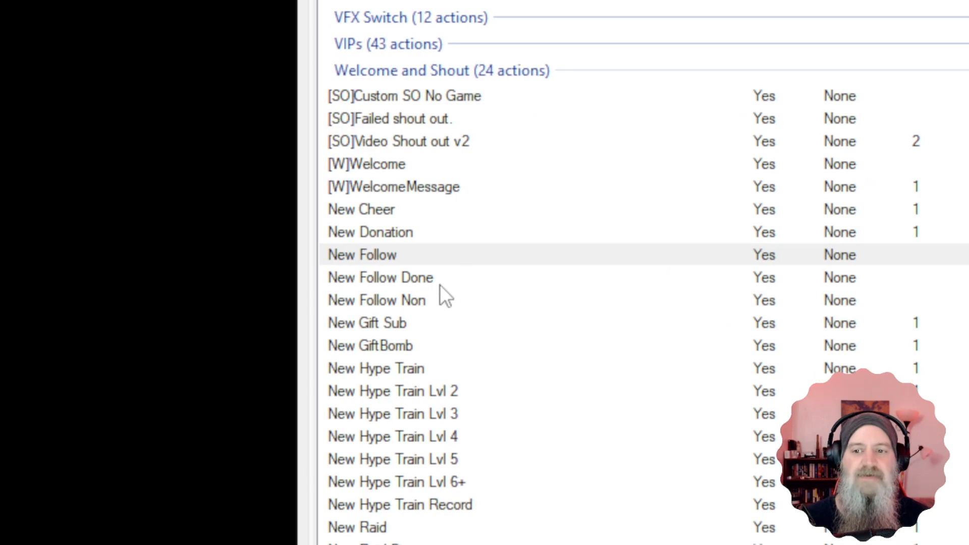
# Step: Review the New Follow Non, New Follow and New Follow Done actions, and return to New Follow
pyautogui.click(427, 300)
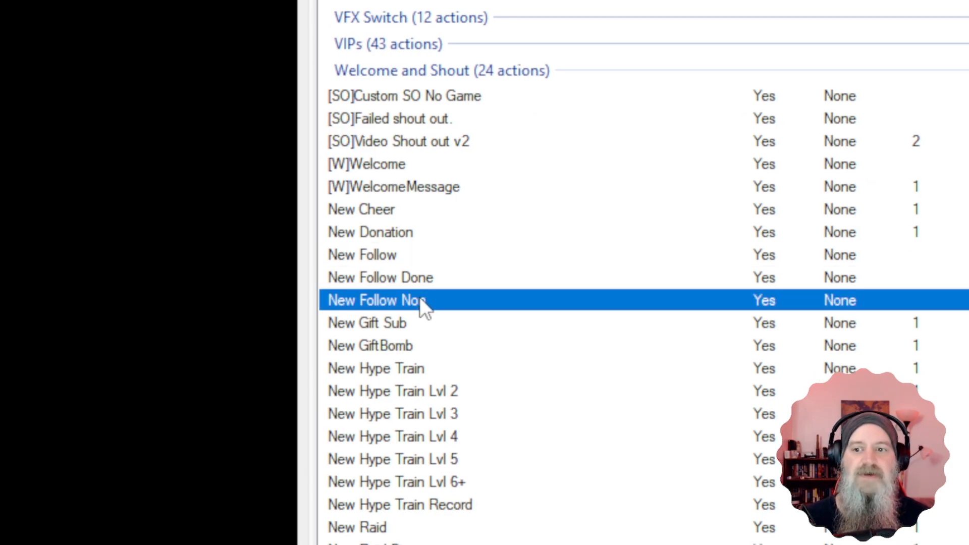
pyautogui.click(404, 241)
pyautogui.click(414, 252)
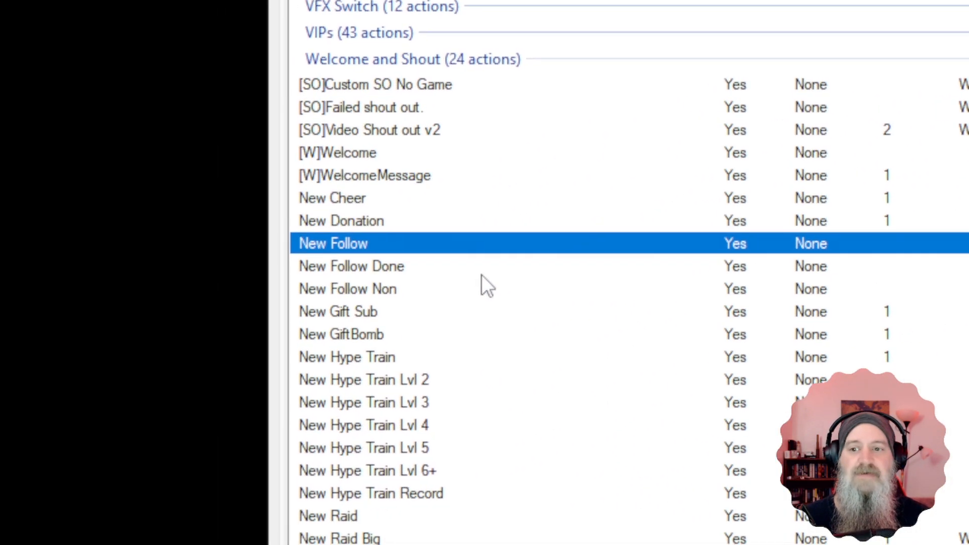
pyautogui.click(482, 272)
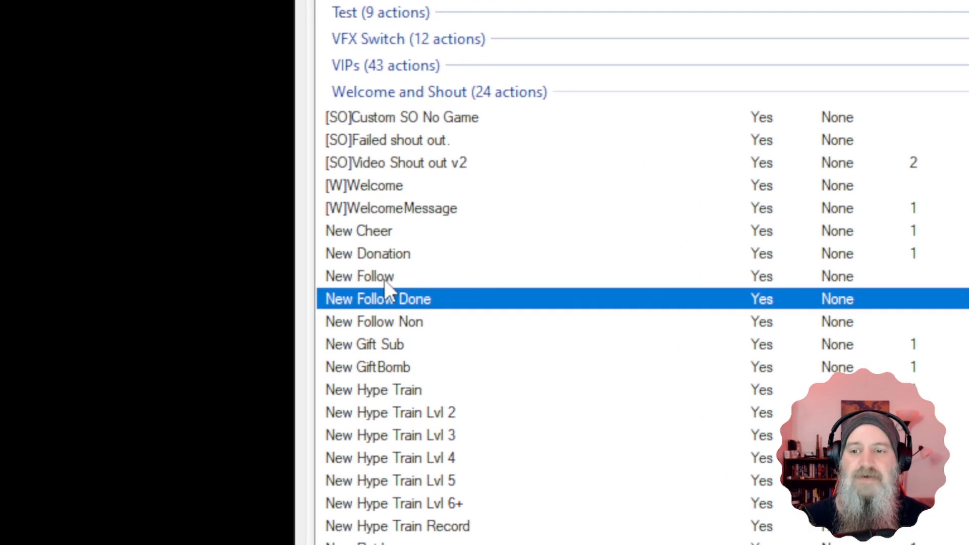
pyautogui.click(329, 277)
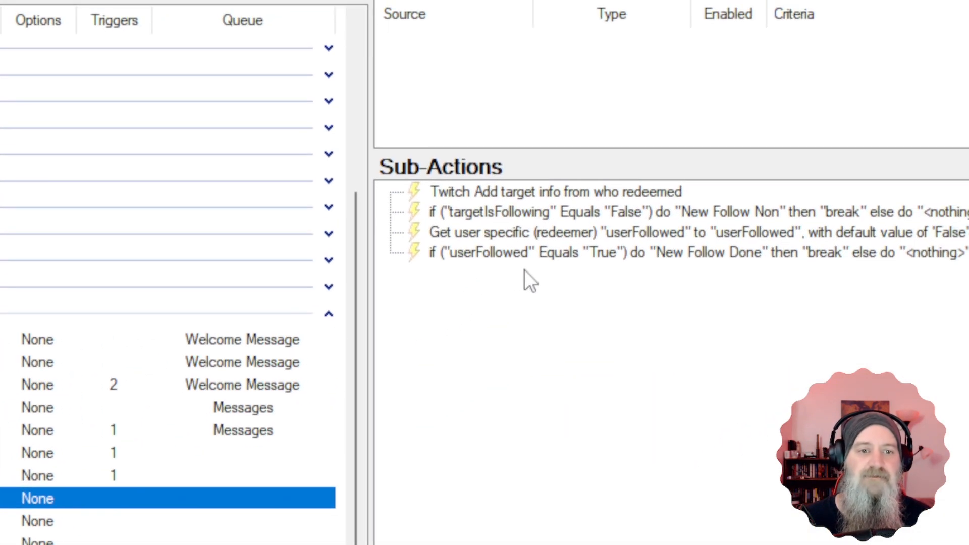
# Step: Start adding a Play Sound From Folder sub-action to the New Follow action
pyautogui.click(530, 272)
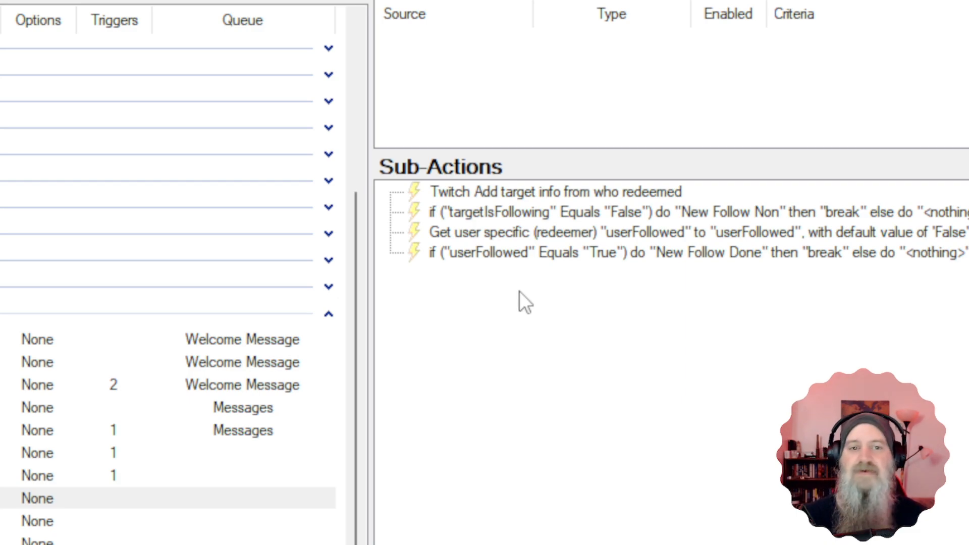
pyautogui.rightClick(432, 293)
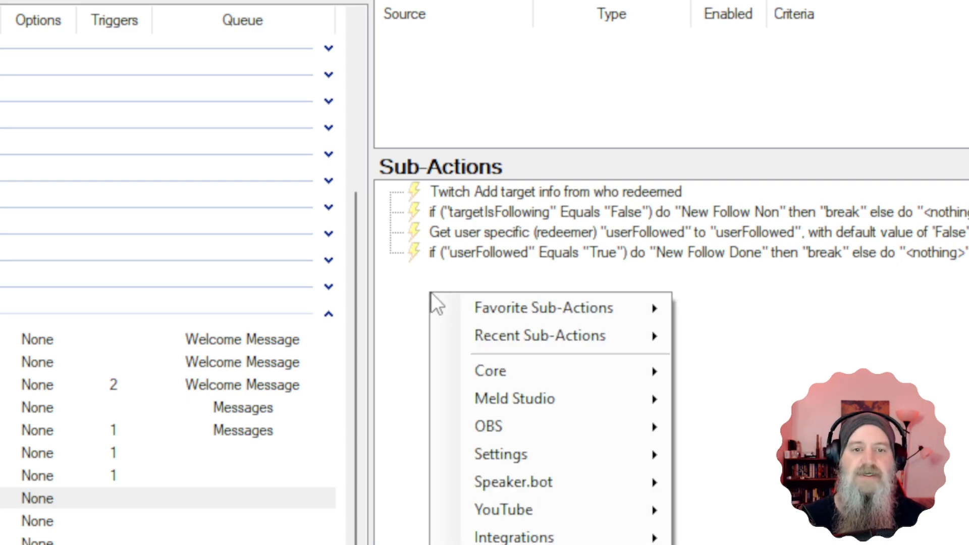
pyautogui.moveTo(477, 366)
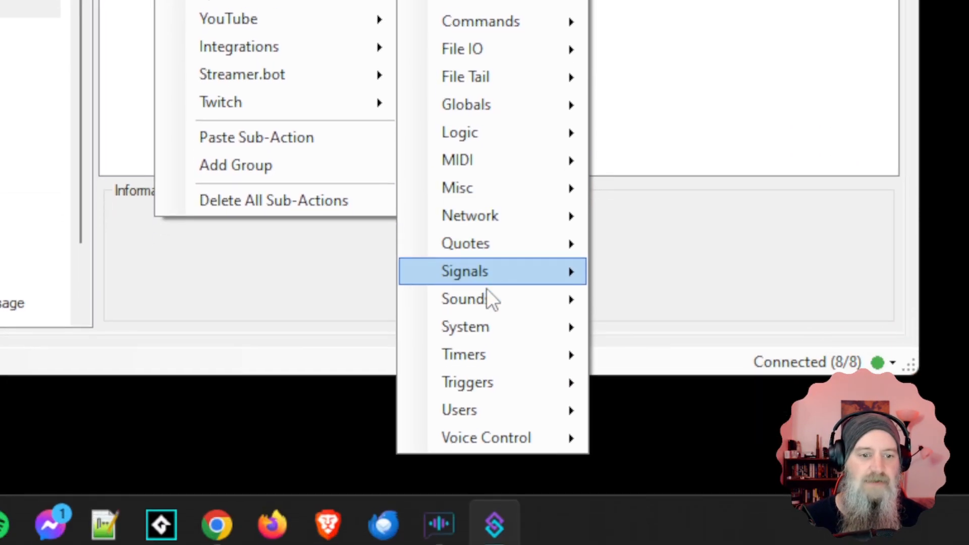
pyautogui.moveTo(485, 294)
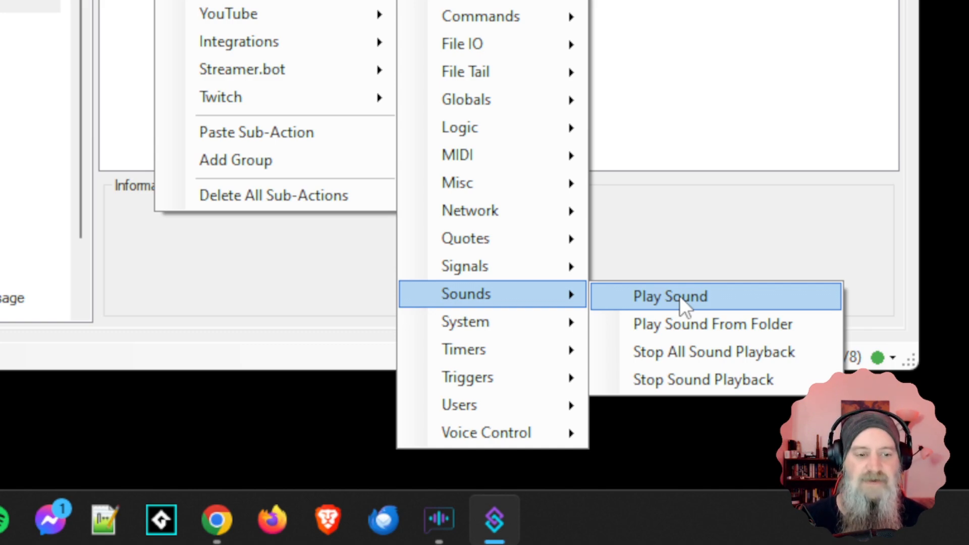
pyautogui.click(677, 326)
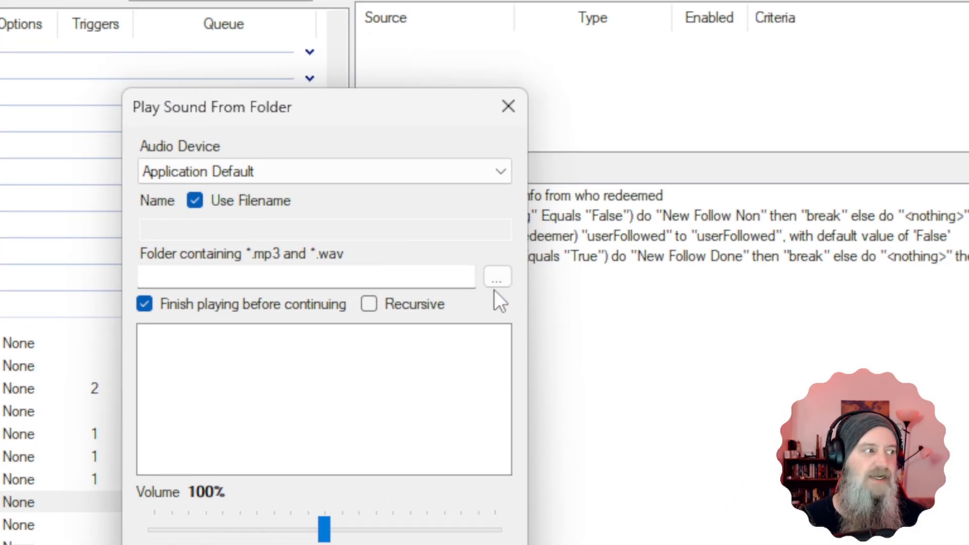
# Step: Set the sound folder to C:\MyPrograms\OBS-Sounds\Alerts\Follows, turn off Finish playing before continuing, and save the sub-action
pyautogui.click(498, 277)
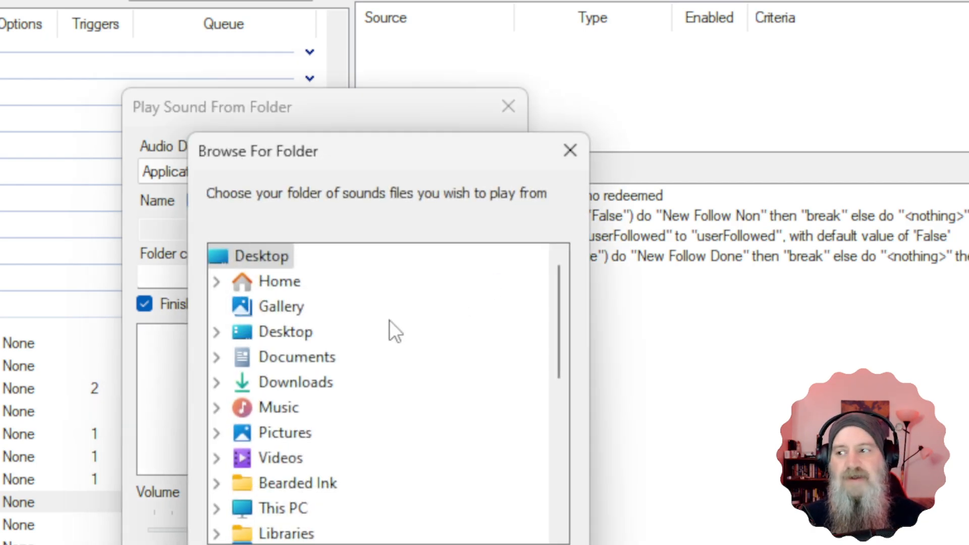
pyautogui.scroll(-1, 389, 320)
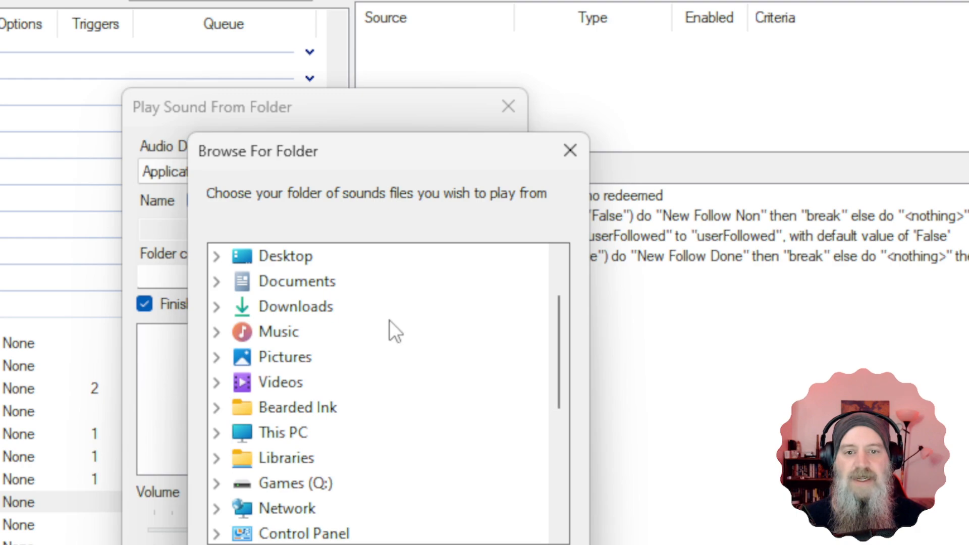
pyautogui.scroll(-1, 358, 356)
pyautogui.scroll(2, 358, 356)
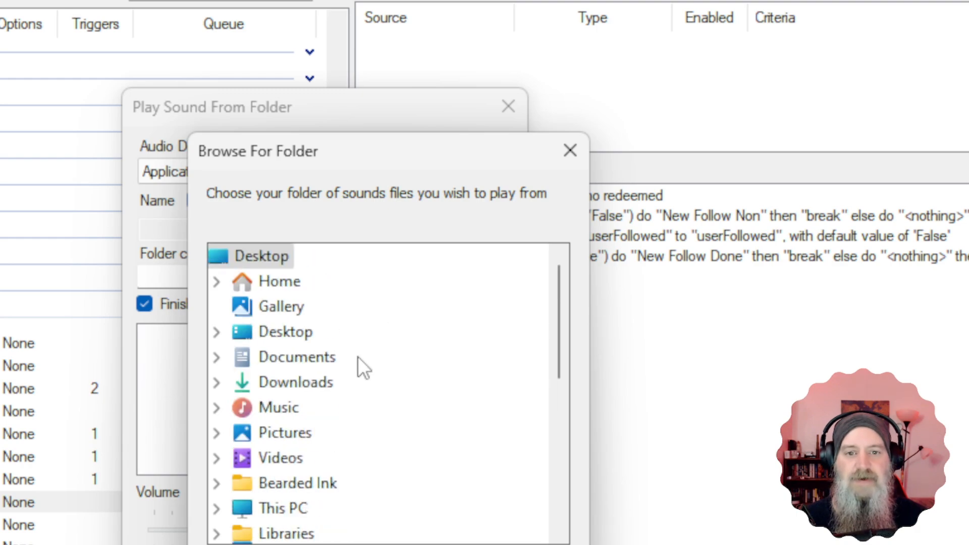
pyautogui.scroll(-1, 253, 418)
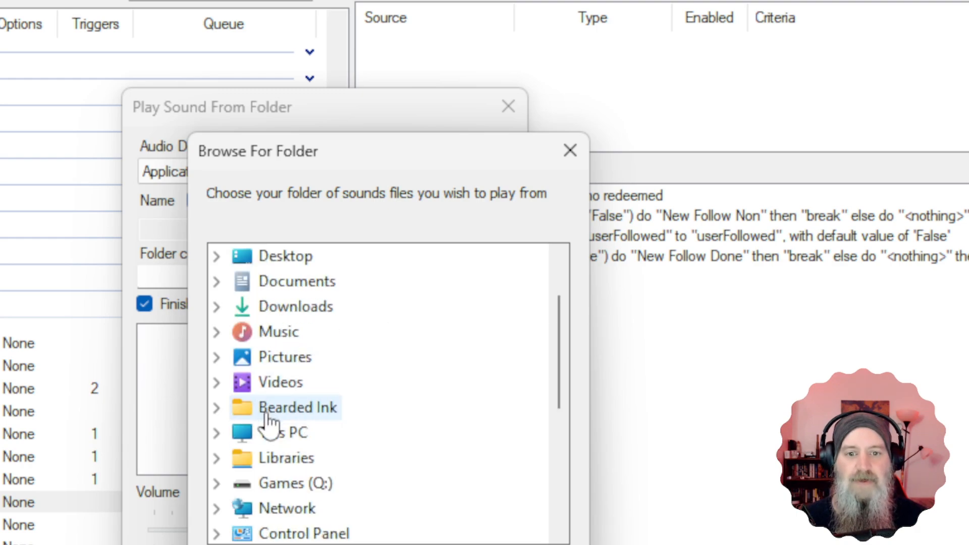
pyautogui.click(220, 433)
pyautogui.click(240, 437)
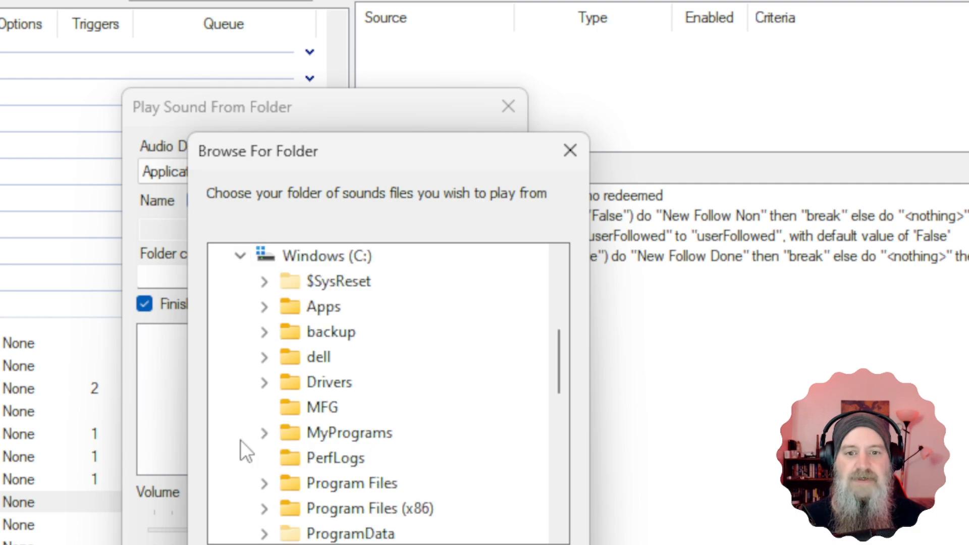
pyautogui.click(268, 436)
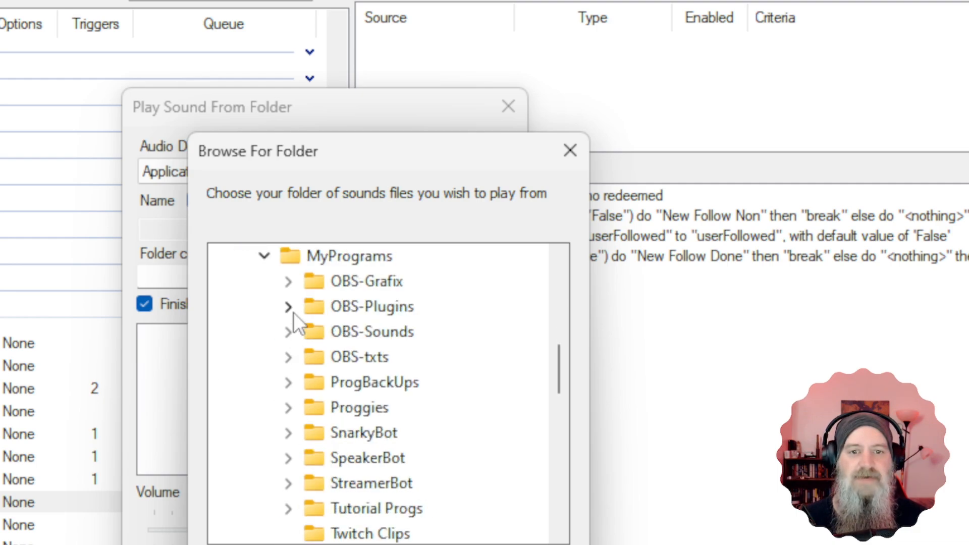
pyautogui.click(288, 330)
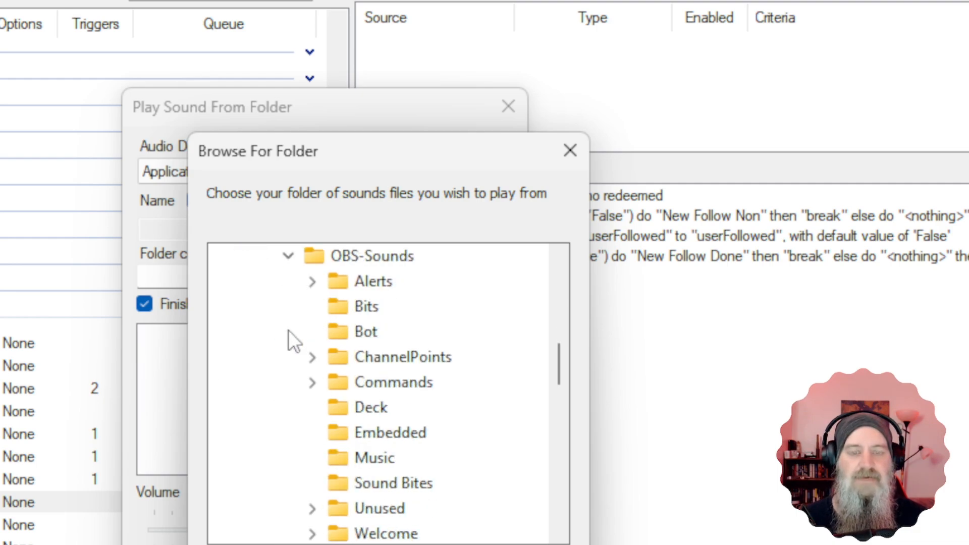
pyautogui.click(313, 283)
pyautogui.click(374, 364)
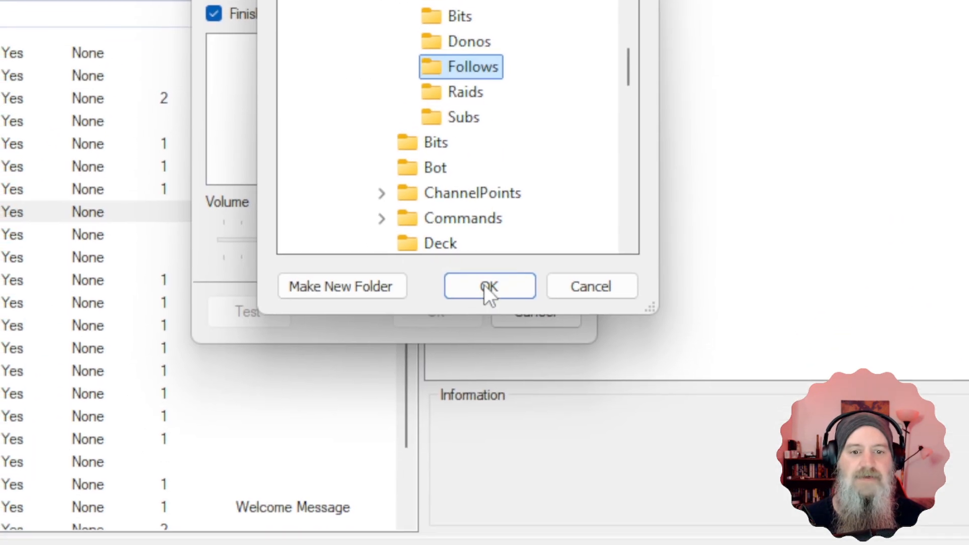
pyautogui.click(485, 278)
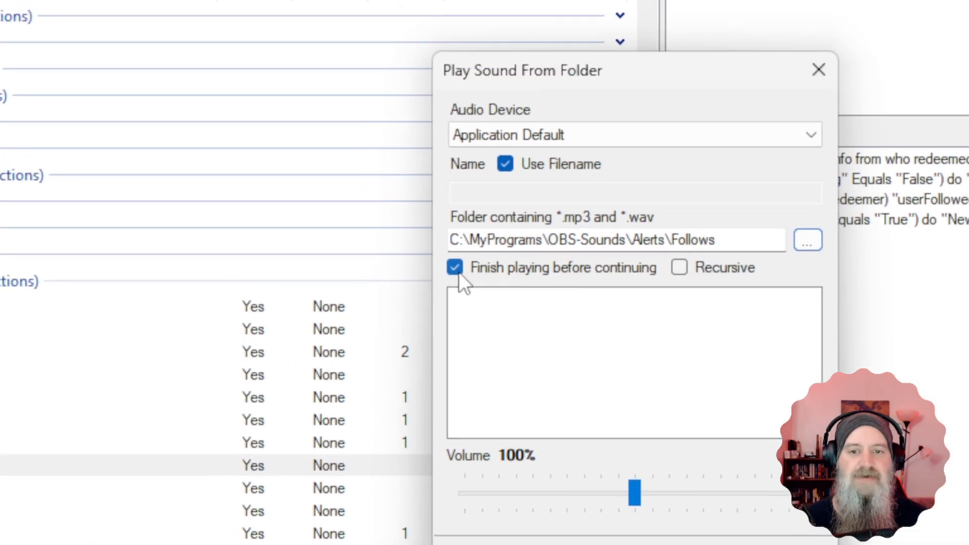
pyautogui.click(216, 7)
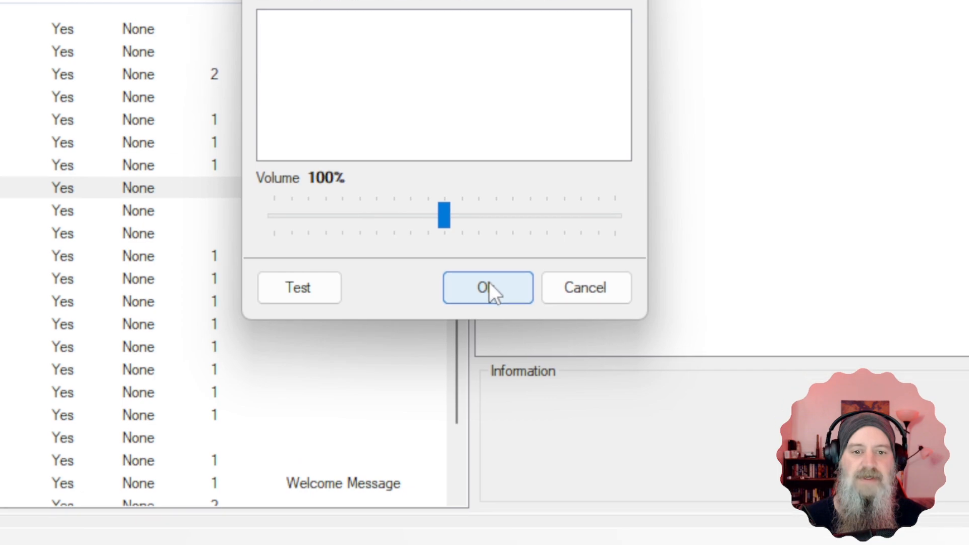
pyautogui.click(676, 544)
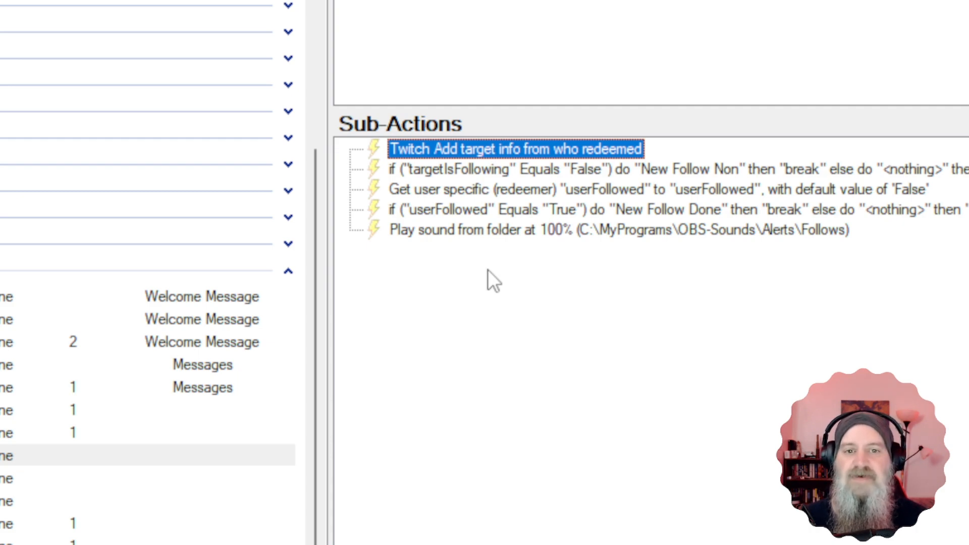
# Step: Start adding an OBS Set Source Visibility State sub-action to New Follow
pyautogui.rightClick(424, 273)
pyautogui.rightClick(383, 266)
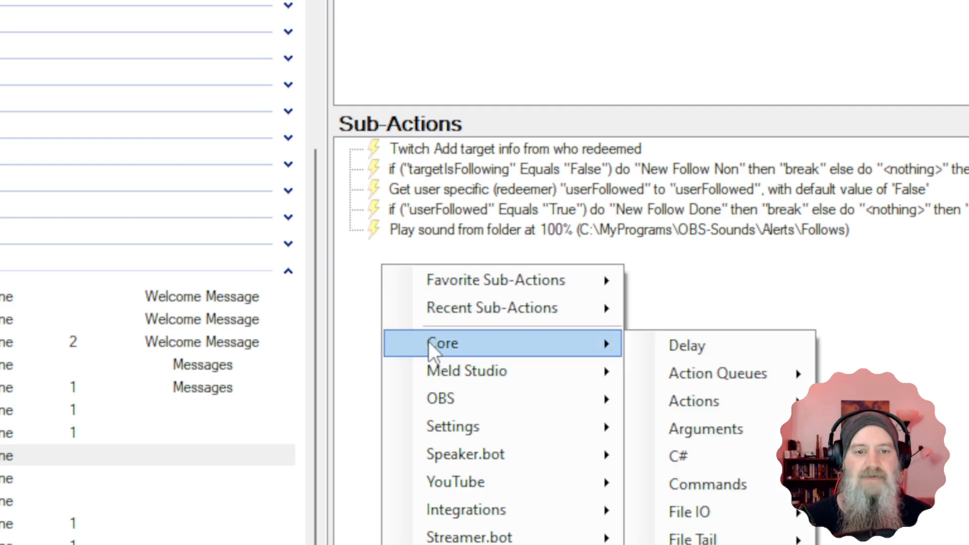
pyautogui.moveTo(445, 396)
pyautogui.moveTo(712, 544)
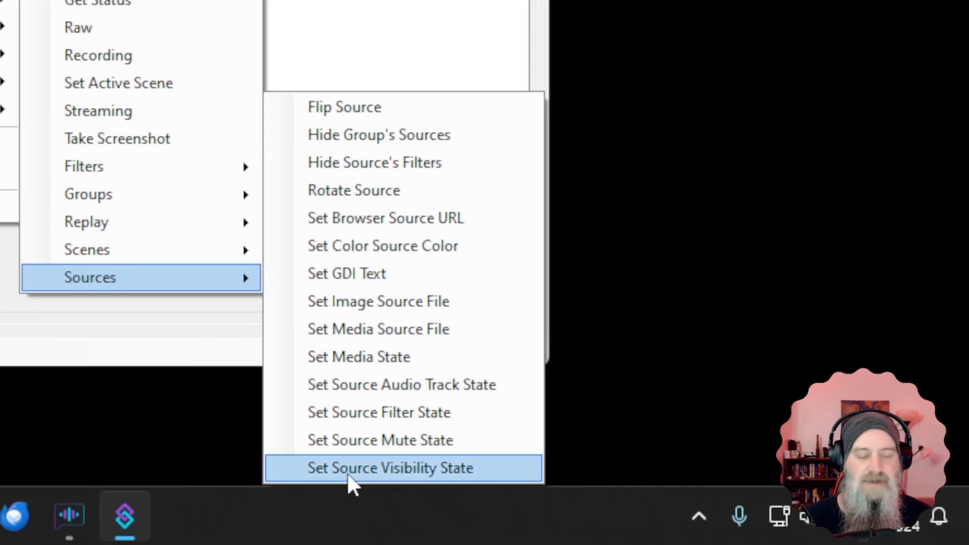
pyautogui.click(347, 468)
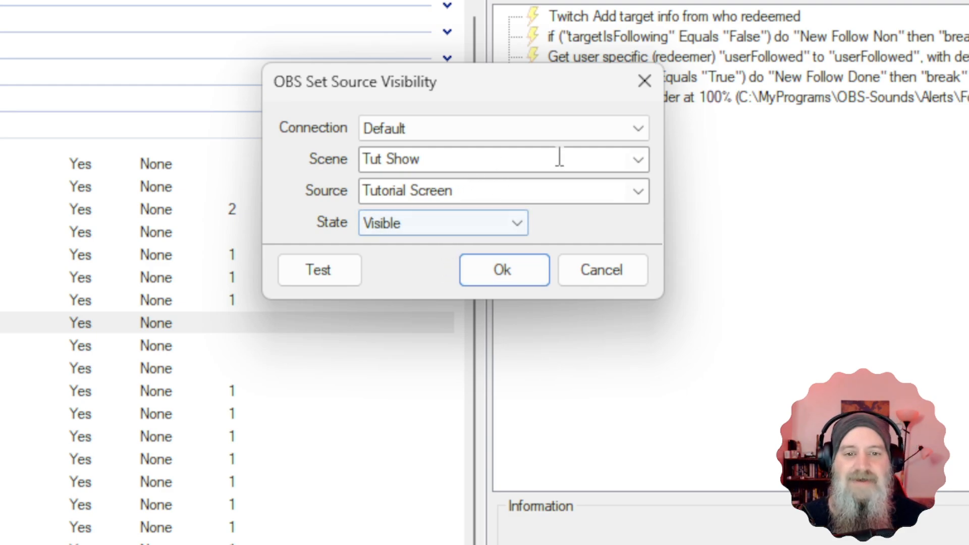
# Step: Set the visibility sub-action to scene Welcome Card and source CardBack with the Visible state, and save it
pyautogui.click(637, 162)
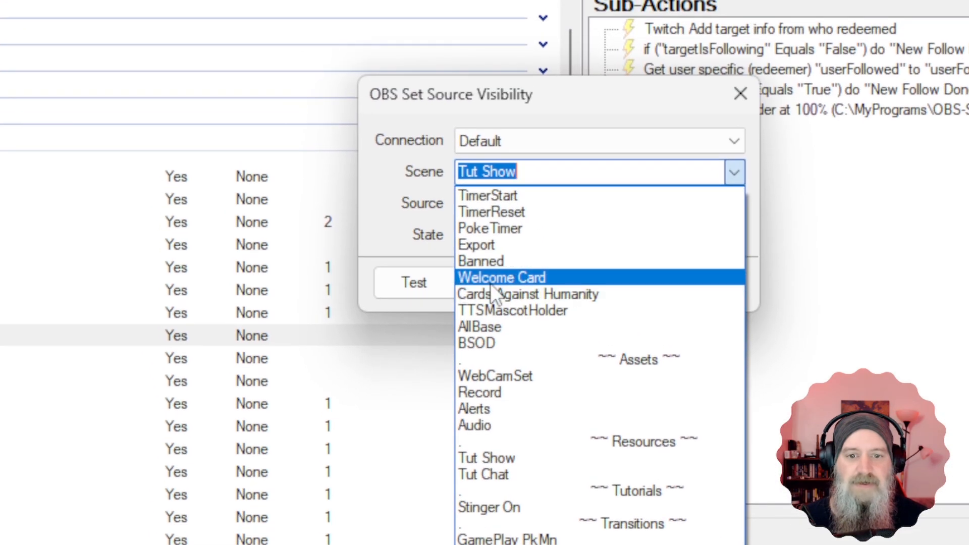
pyautogui.click(491, 281)
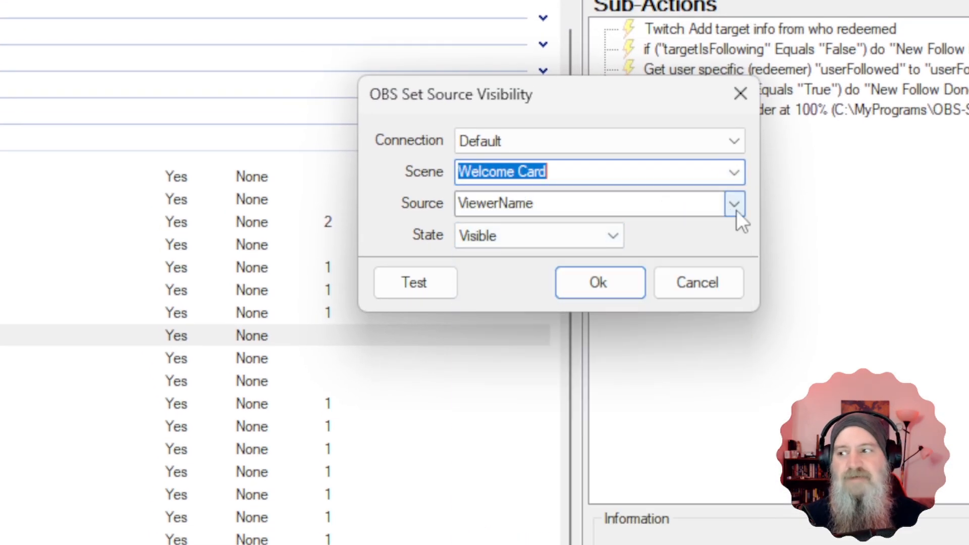
pyautogui.click(735, 207)
pyautogui.click(557, 248)
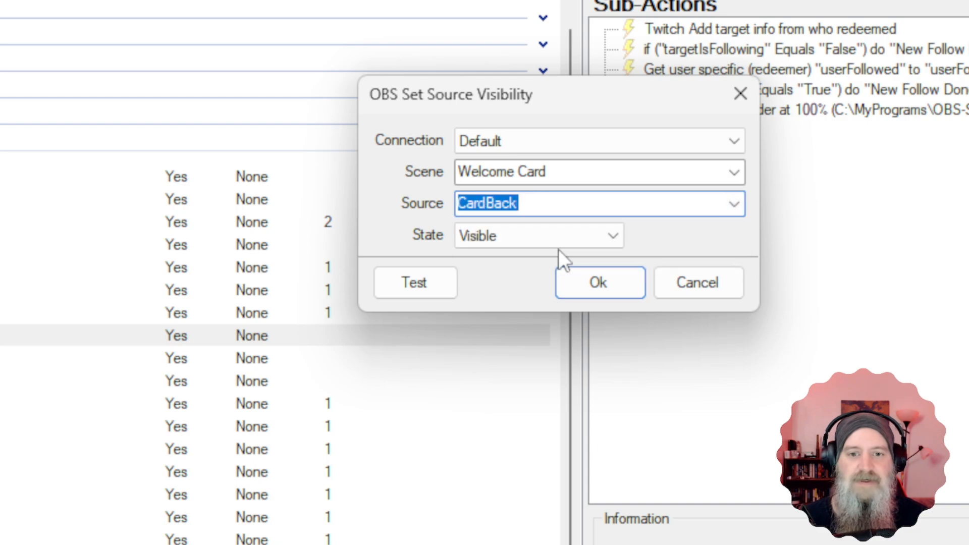
pyautogui.click(580, 290)
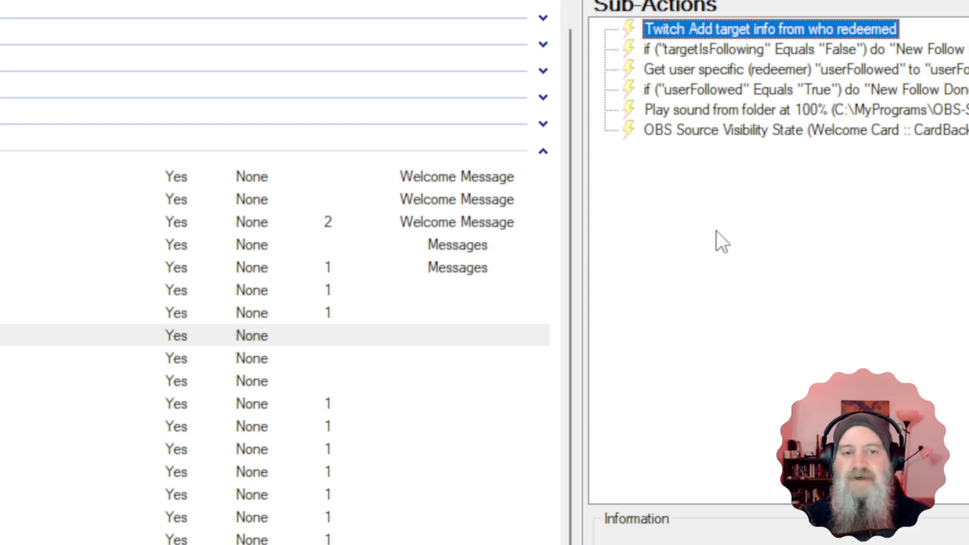
# Step: Add a Delay sub-action of 1000 milliseconds after the CardBack visibility sub-action
pyautogui.rightClick(671, 171)
pyautogui.moveTo(715, 243)
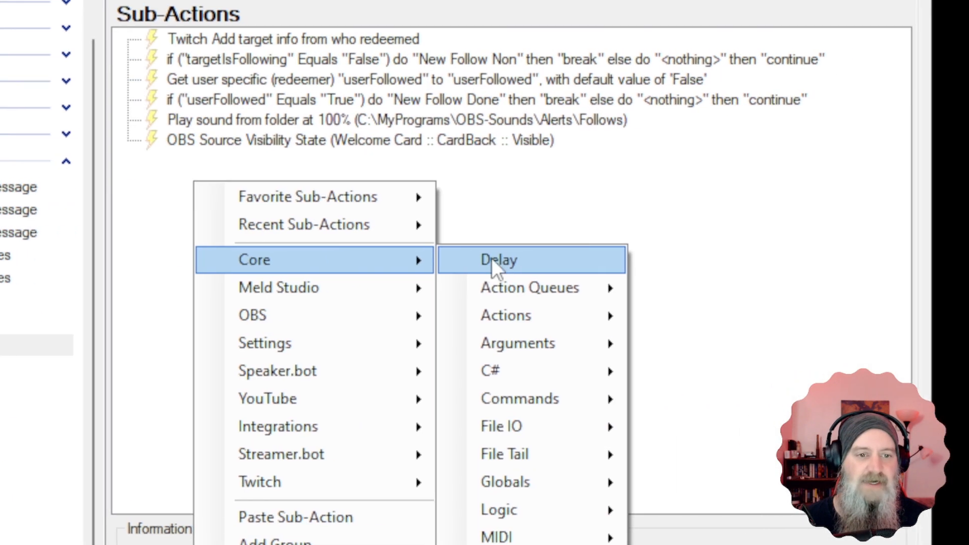
pyautogui.click(963, 250)
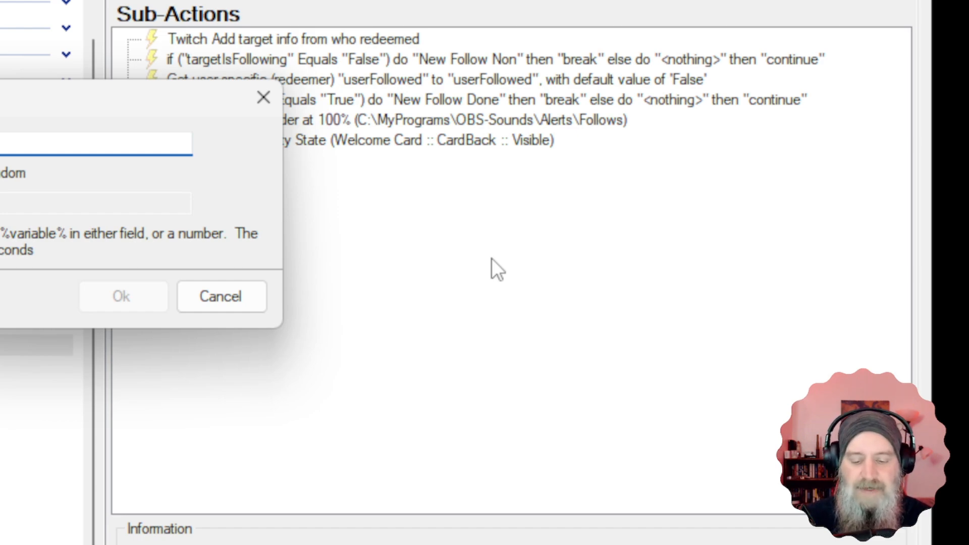
pyautogui.write('1000')
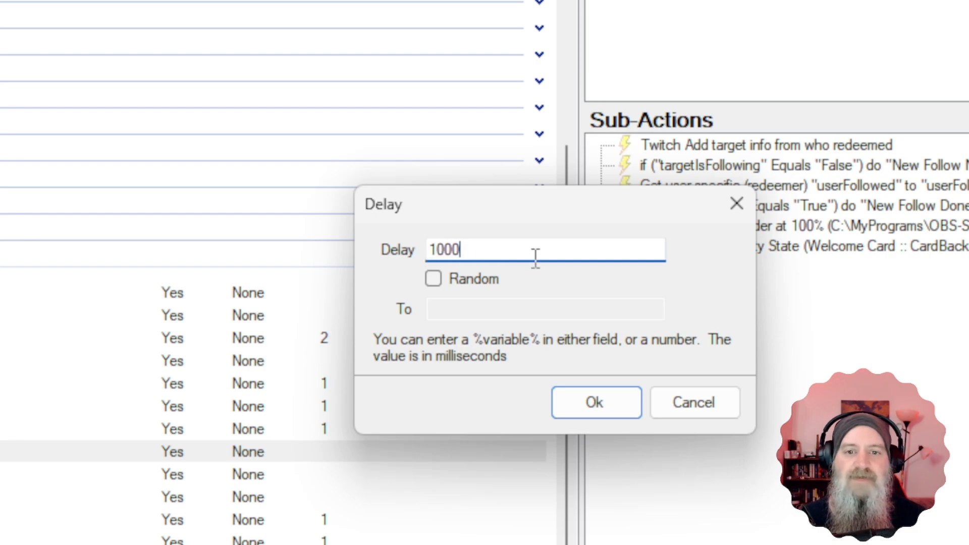
pyautogui.click(579, 400)
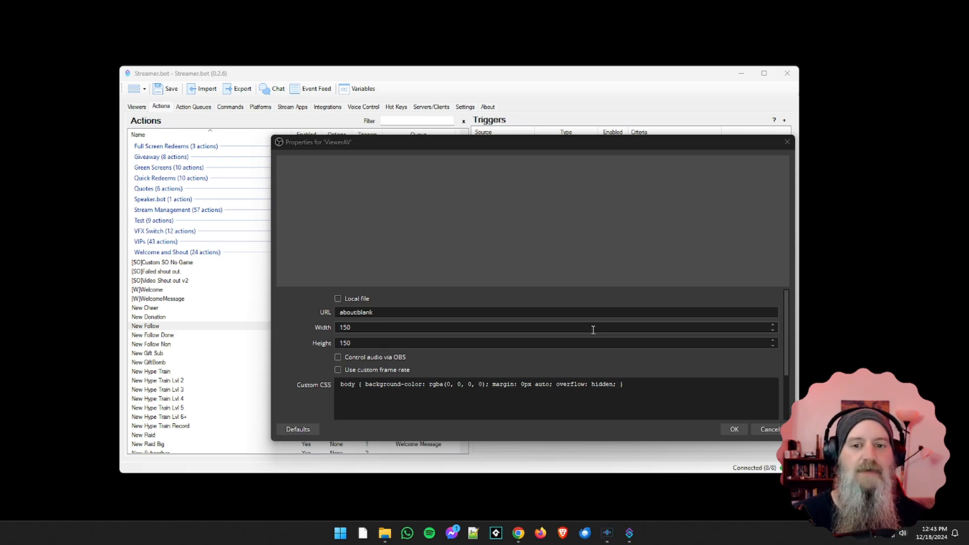
# Step: Examine the URL, size, CSS and refresh options in the OBS properties of the ViewerAV browser source, and close them
pyautogui.moveTo(457, 142); pyautogui.dragTo(421, 98)
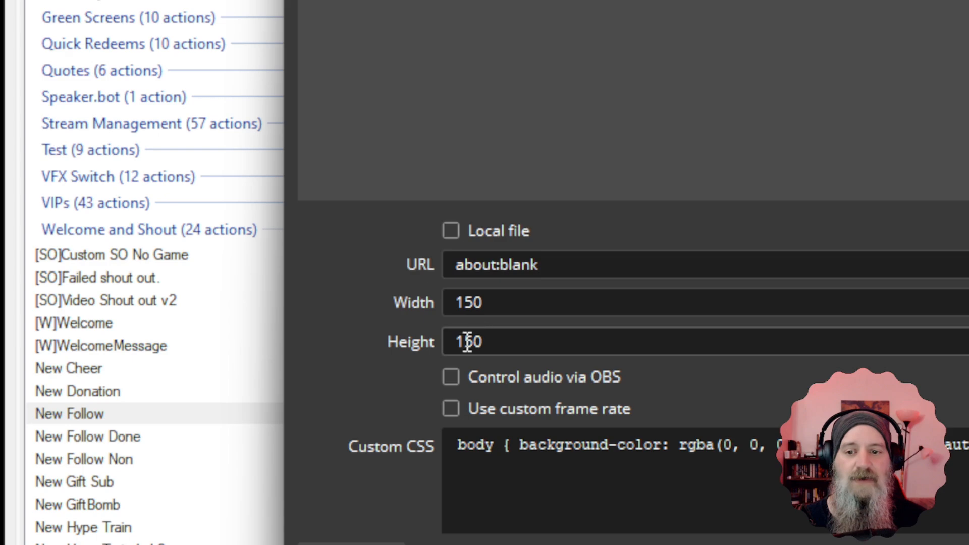
pyautogui.scroll(-3, 403, 381)
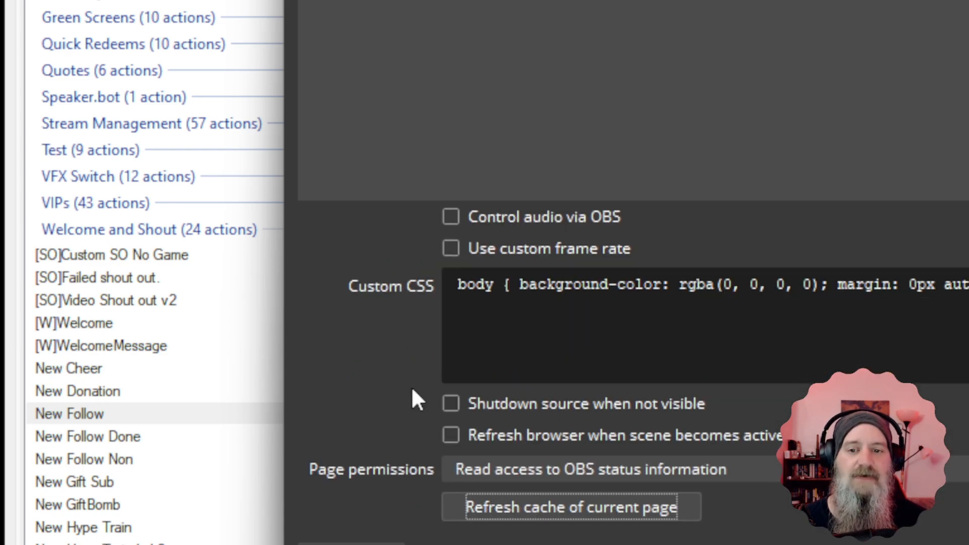
pyautogui.scroll(3, 411, 389)
pyautogui.scroll(-3, 399, 403)
pyautogui.scroll(3, 399, 404)
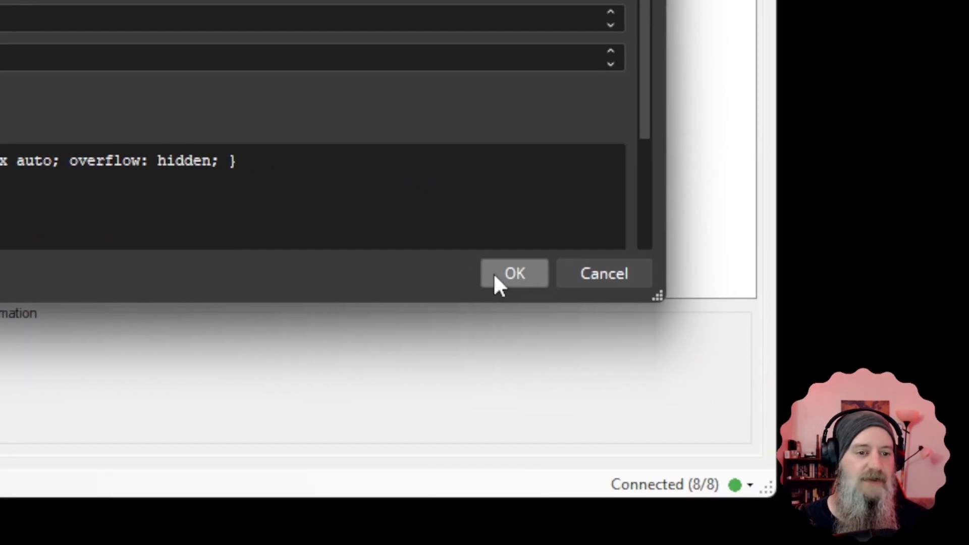
pyautogui.click(495, 275)
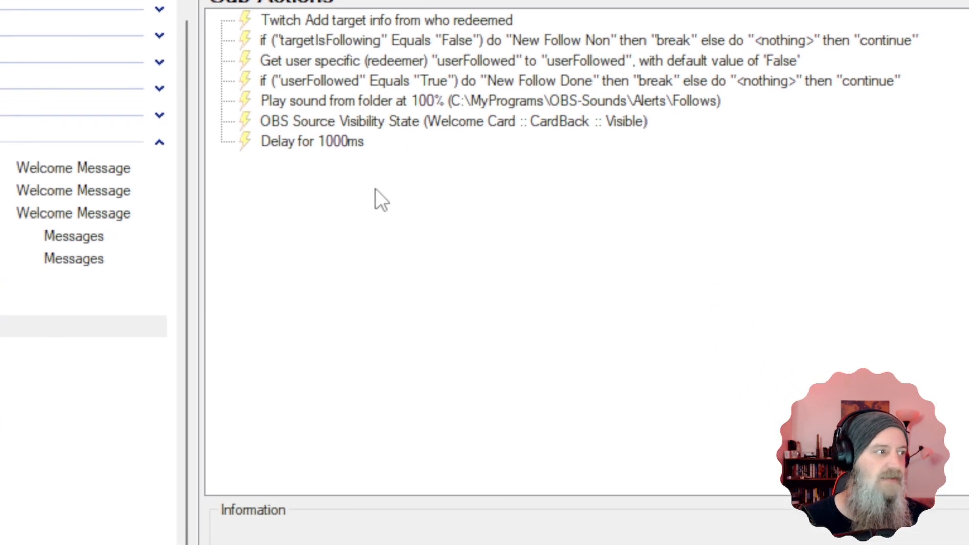
# Step: Add an OBS Set Browser Source URL sub-action targeting scene Welcome Card and source ViewerAV
pyautogui.rightClick(268, 170)
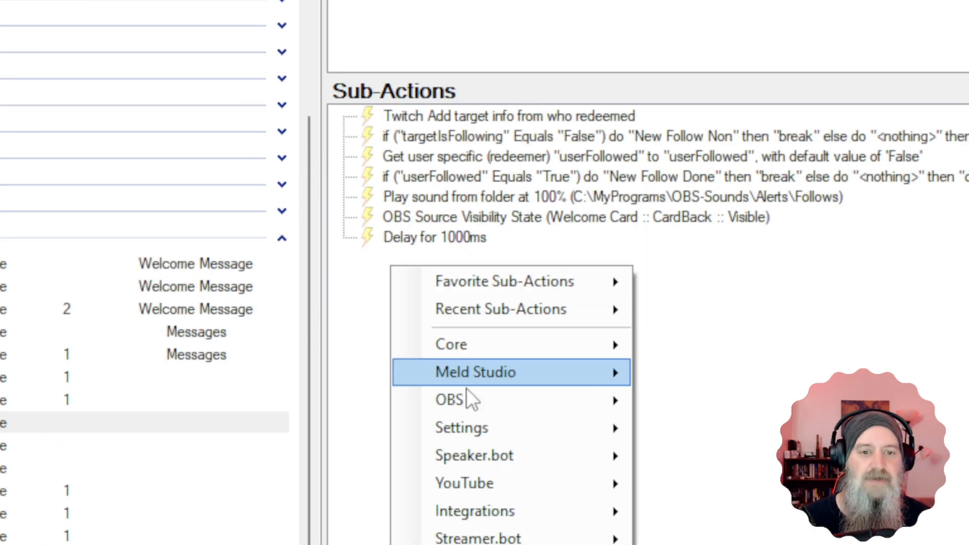
pyautogui.moveTo(436, 544)
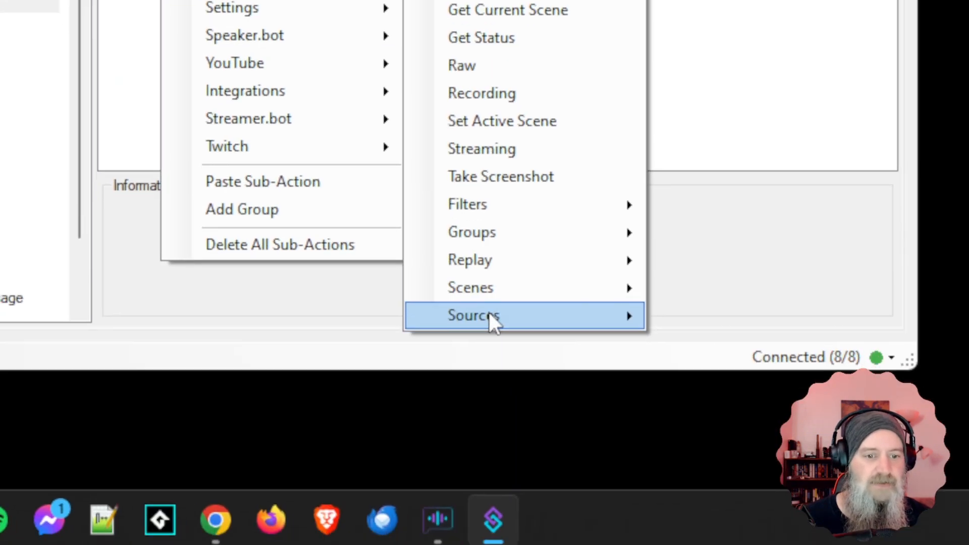
pyautogui.moveTo(744, 544)
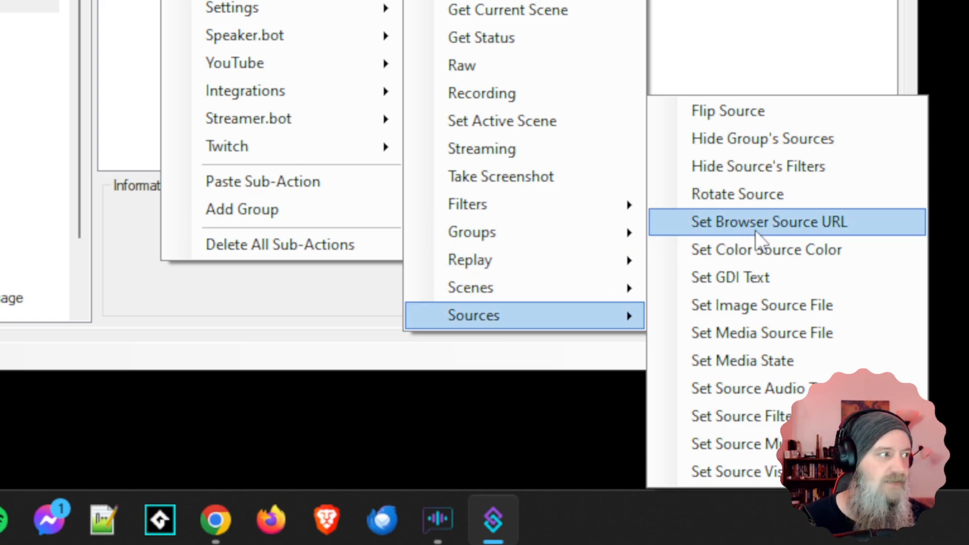
pyautogui.click(769, 222)
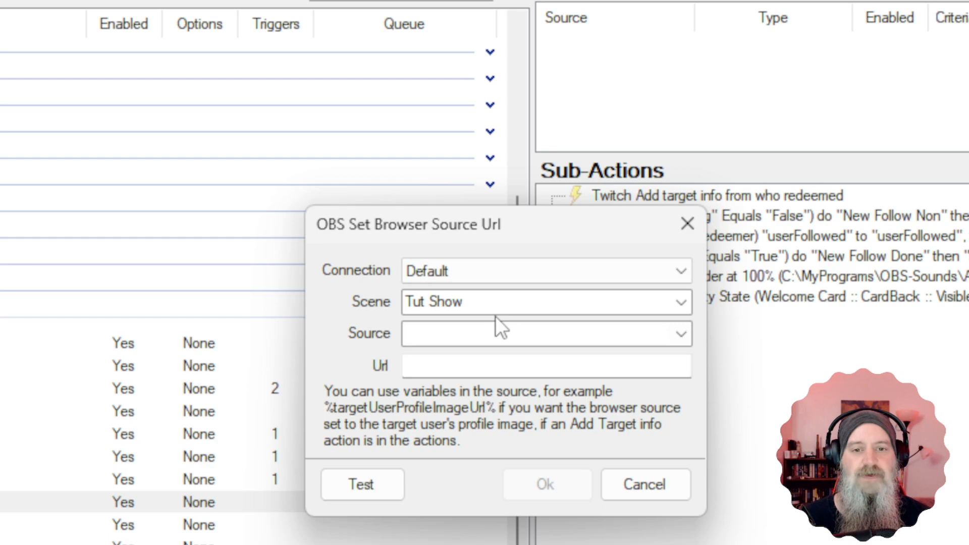
pyautogui.click(674, 304)
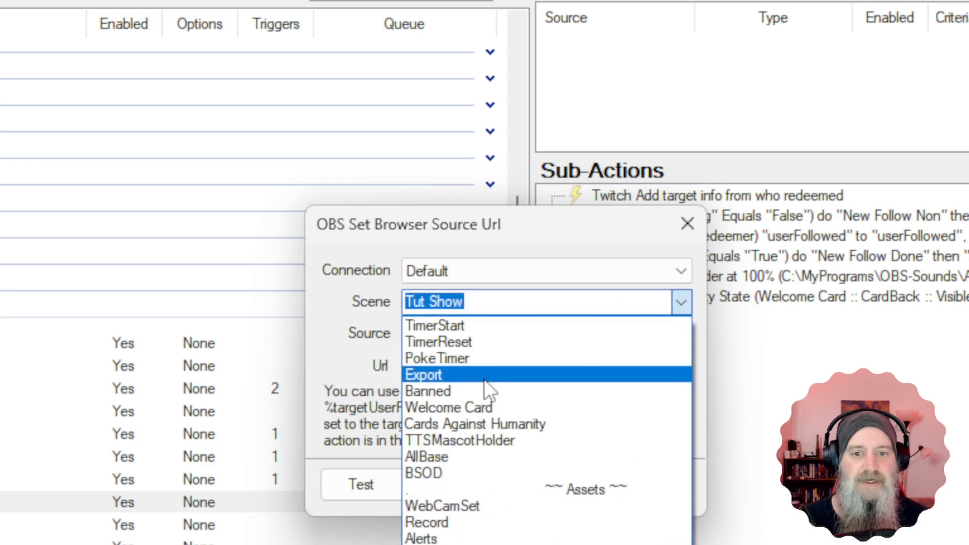
pyautogui.click(465, 407)
pyautogui.click(466, 335)
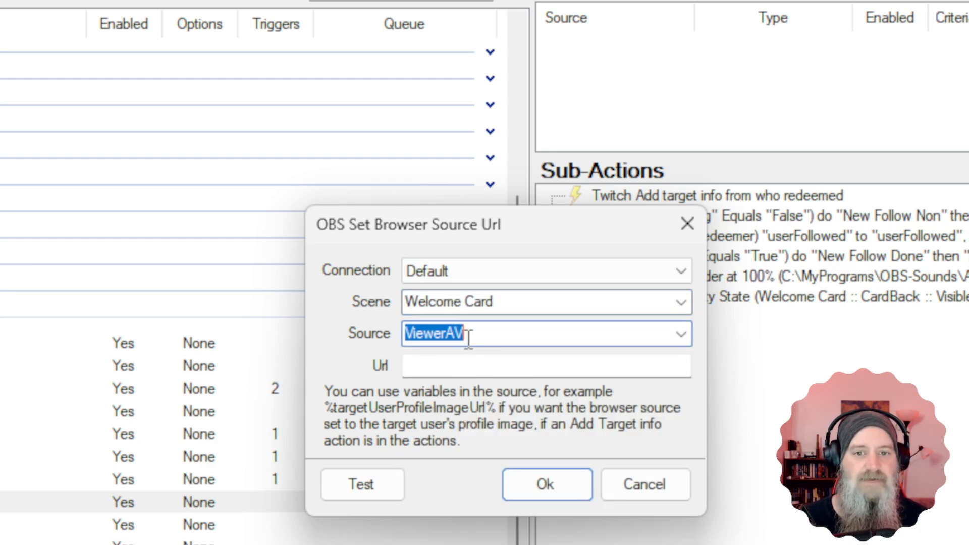
# Step: Set the browser source URL to %targetUserProfileImageUrl% and save the sub-action
pyautogui.click(475, 364)
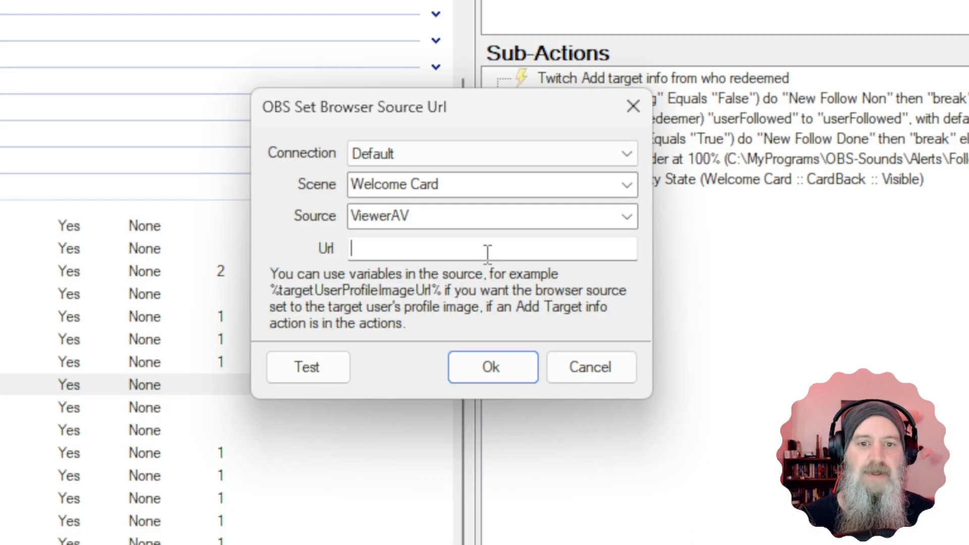
pyautogui.write('%')
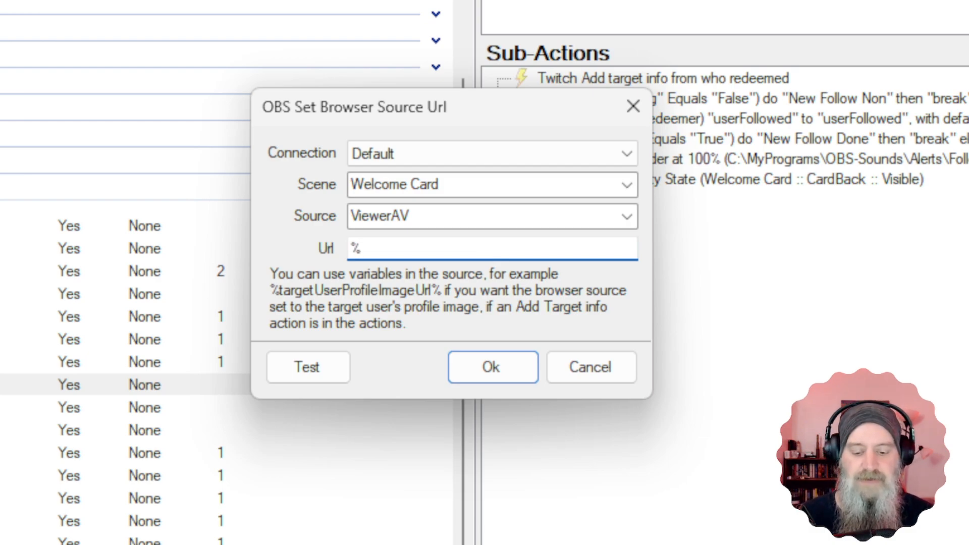
pyautogui.write('targe')
pyautogui.press('BackSpace')
pyautogui.write('gew')
pyautogui.press('BackSpace')
pyautogui.write('t')
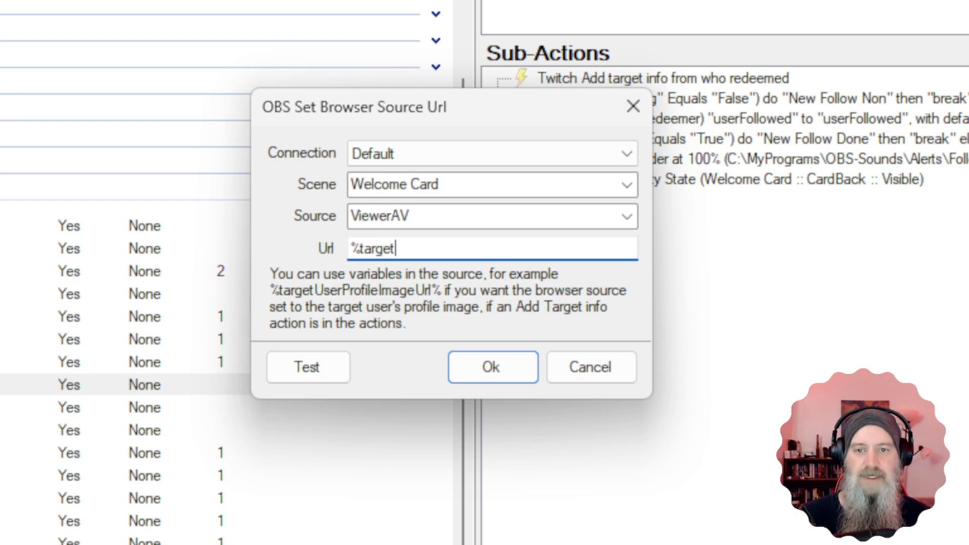
pyautogui.write('User')
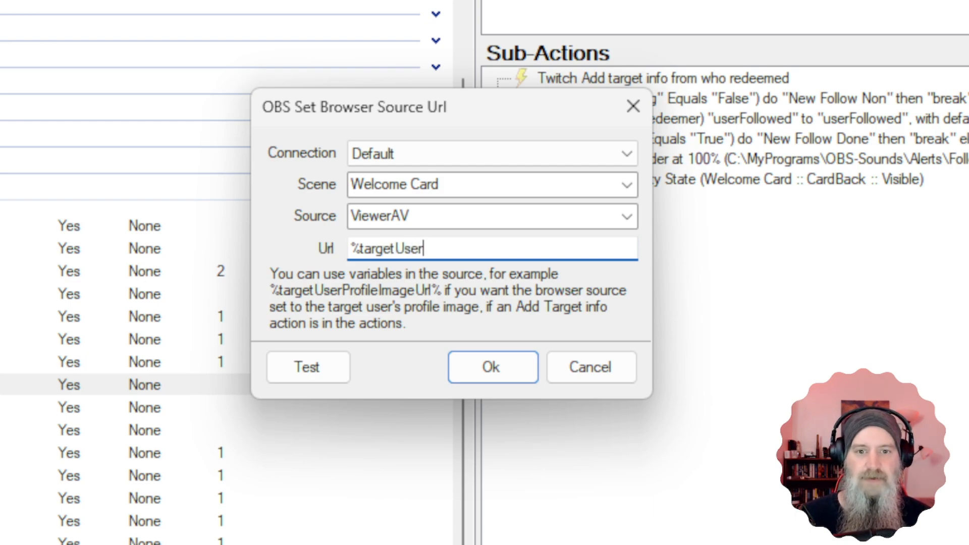
pyautogui.write('Pr')
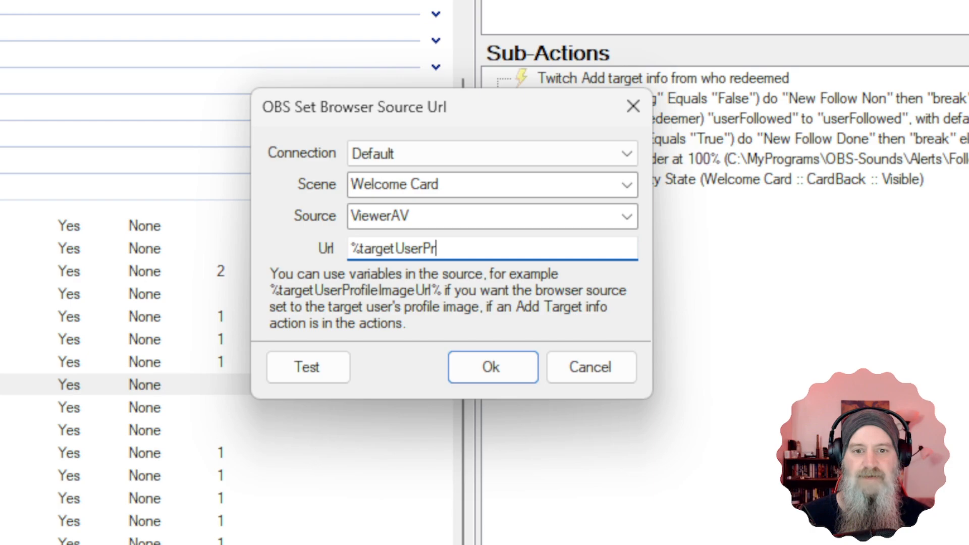
pyautogui.write('ofil')
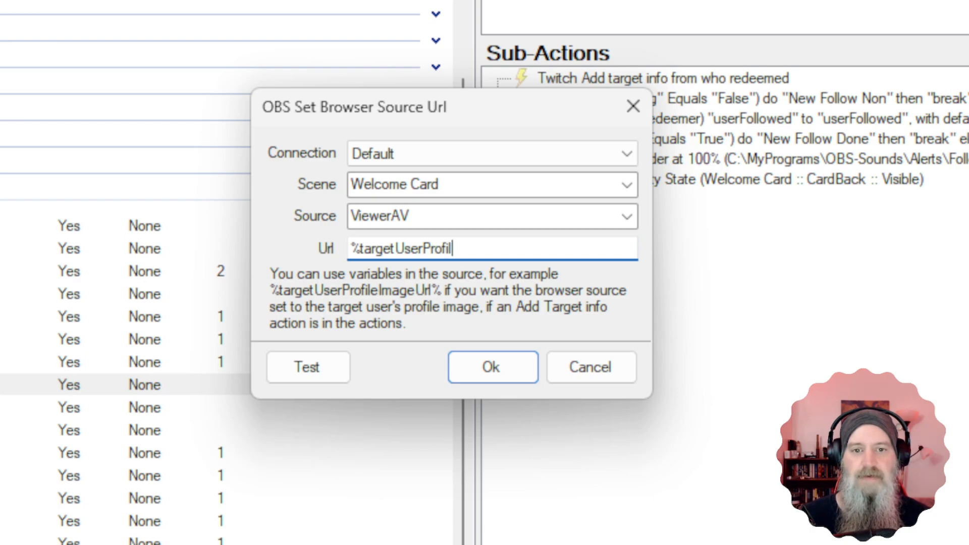
pyautogui.write('eImafe')
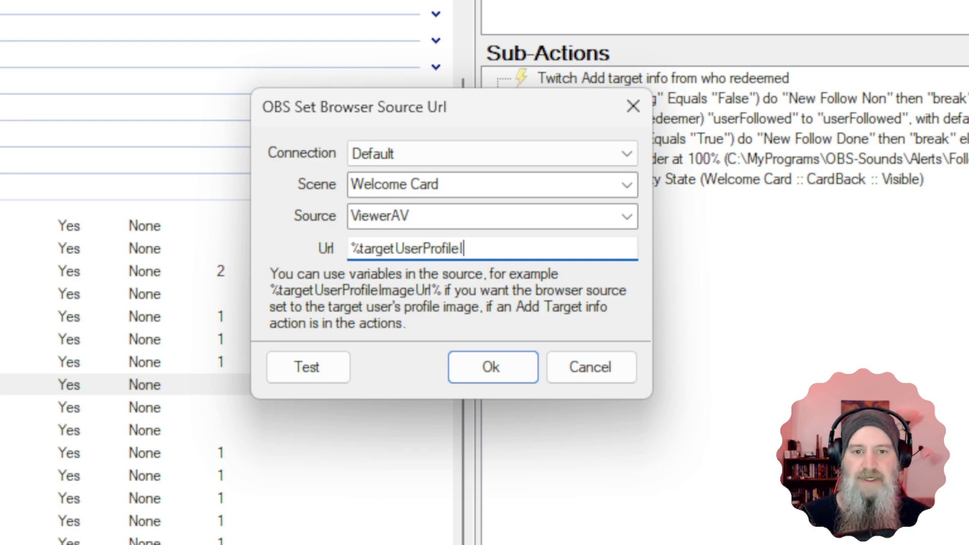
pyautogui.press('BackSpace')
pyautogui.press('BackSpace')
pyautogui.write('get')
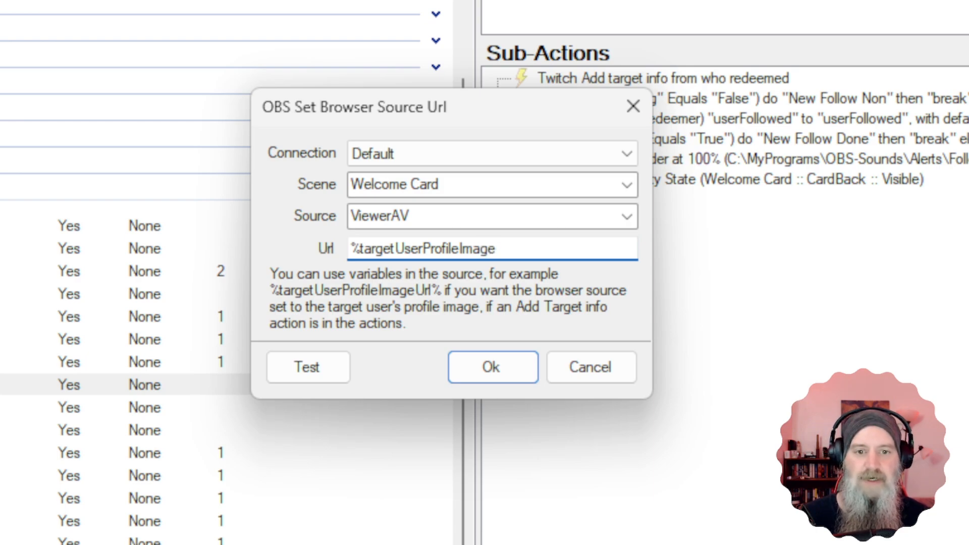
pyautogui.write('User')
pyautogui.press('BackSpace')
pyautogui.press('BackSpace')
pyautogui.write('Ur')
pyautogui.press('BackSpace')
pyautogui.write('rk')
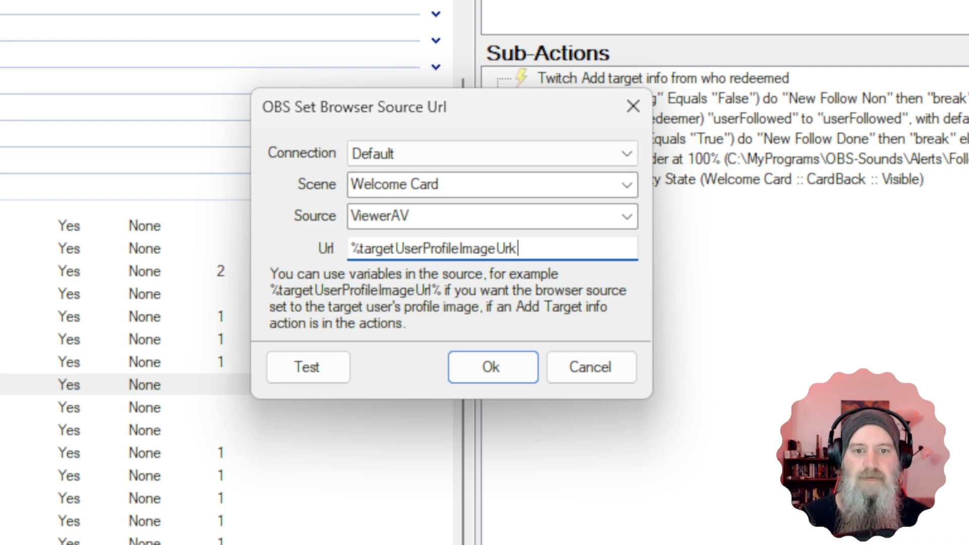
pyautogui.press('BackSpace')
pyautogui.write('=')
pyautogui.press('BackSpace')
pyautogui.write('l')
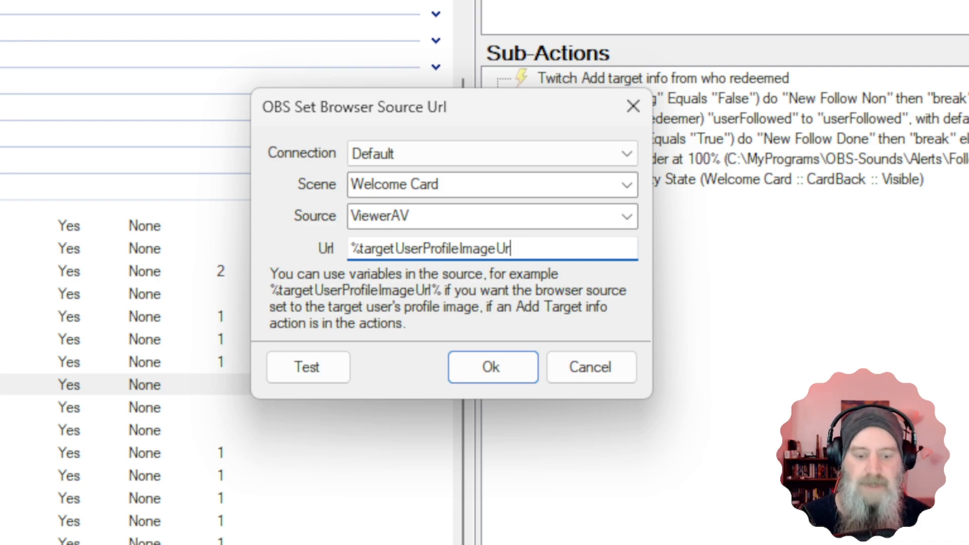
pyautogui.write('%')
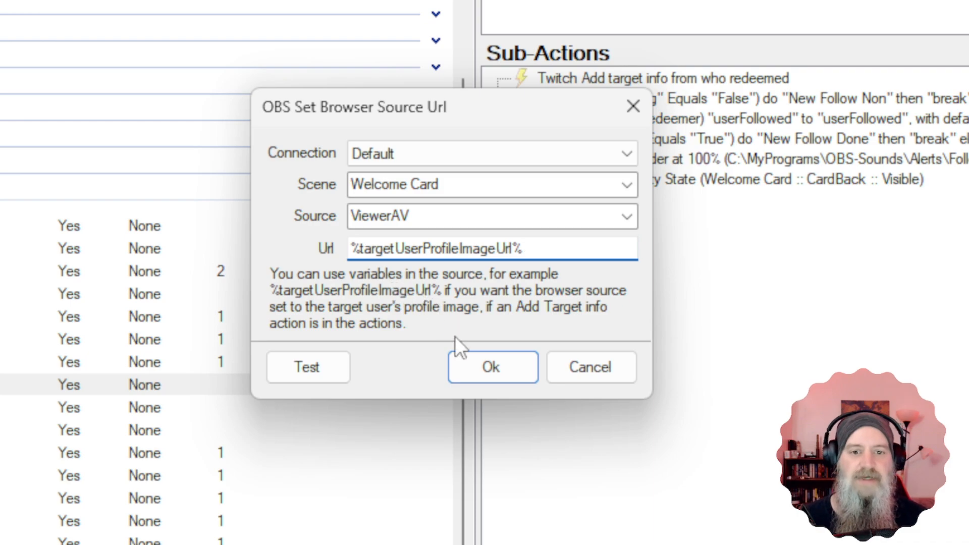
pyautogui.click(482, 367)
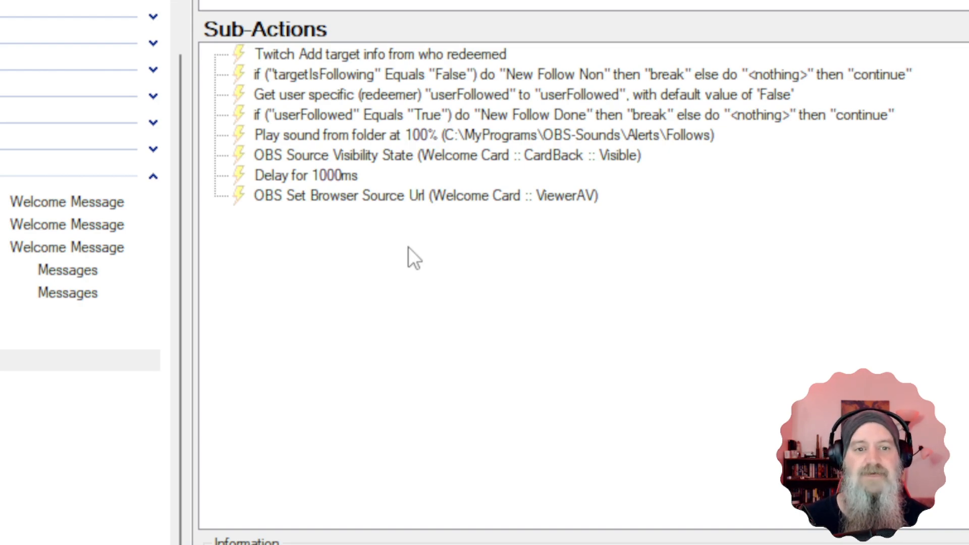
# Step: Add an OBS Set GDI Text sub-action targeting scene Welcome Card and source ViewerName
pyautogui.rightClick(286, 240)
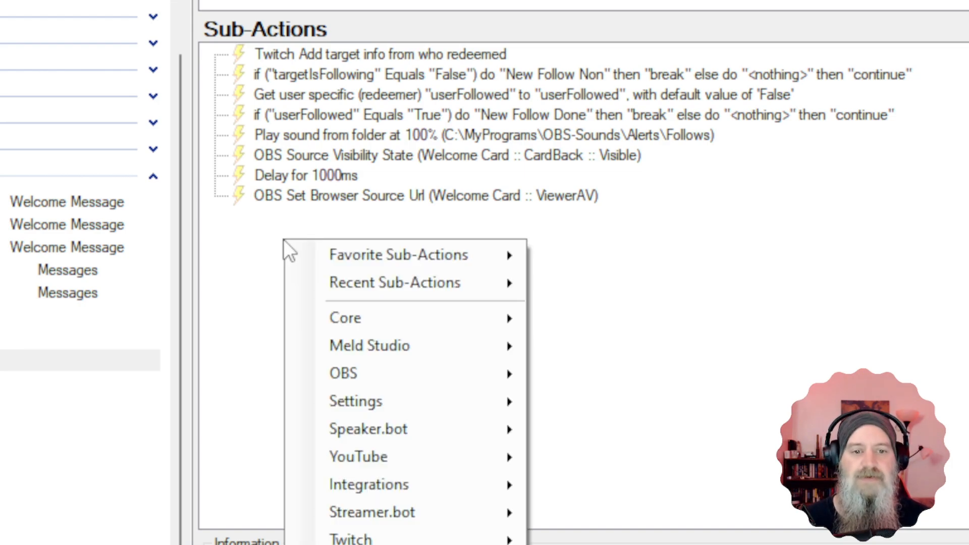
pyautogui.click(267, 223)
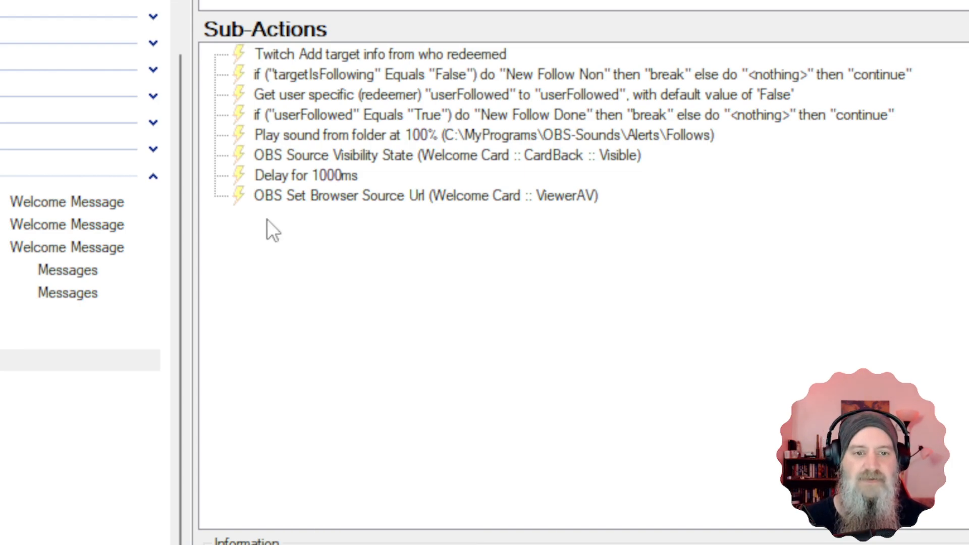
pyautogui.rightClick(269, 222)
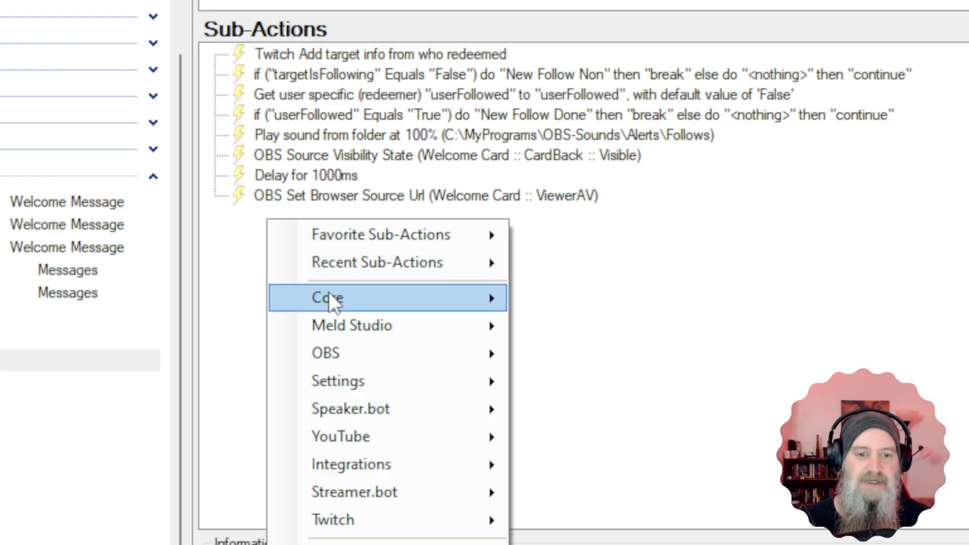
pyautogui.moveTo(358, 352)
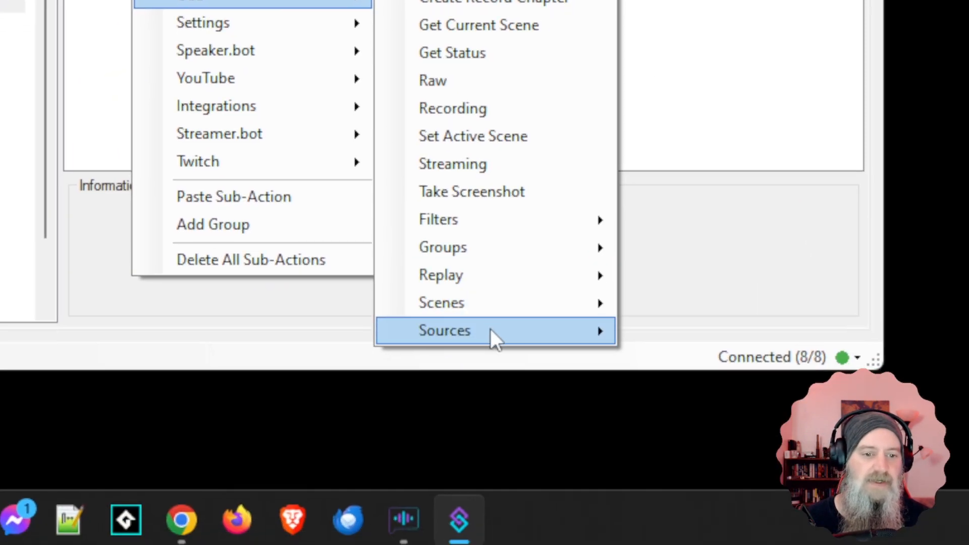
pyautogui.moveTo(490, 331)
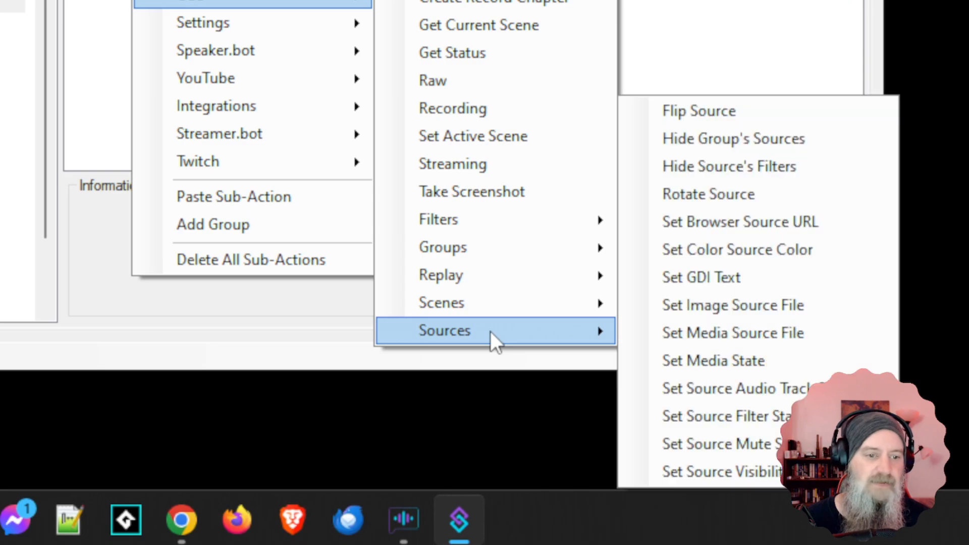
pyautogui.click(730, 283)
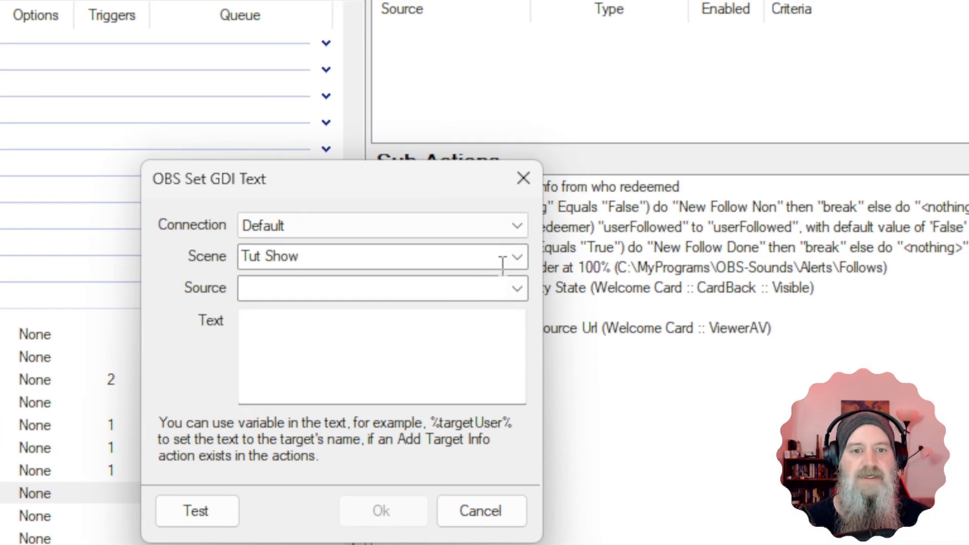
pyautogui.click(515, 257)
pyautogui.click(331, 363)
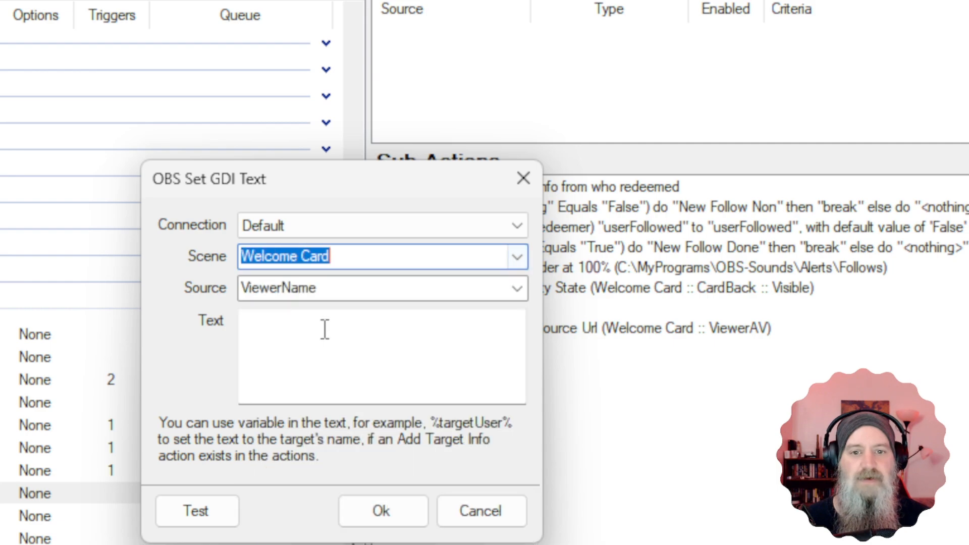
# Step: Set the GDI text to "%user% has entered the Bearded Pint! Cheers!" and save the sub-action
pyautogui.click(364, 318)
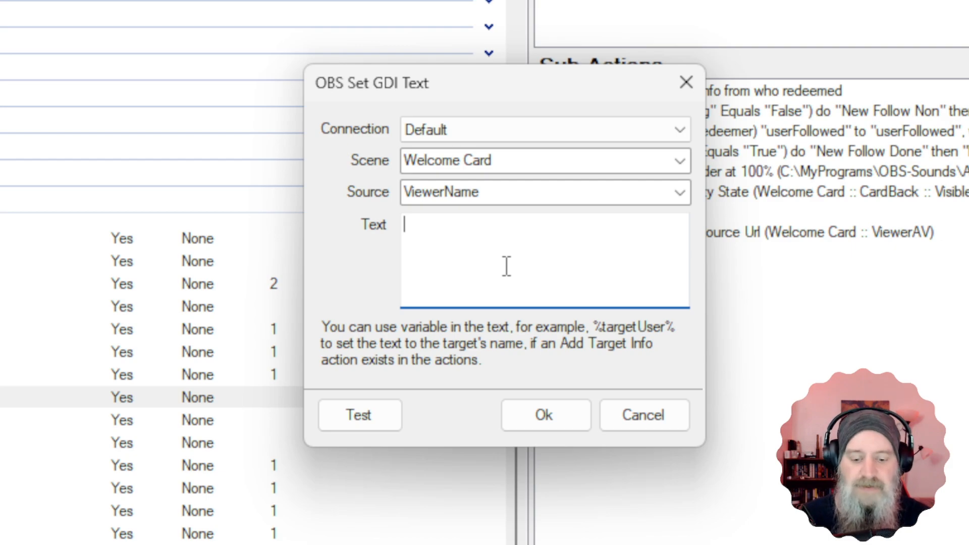
pyautogui.write('%us')
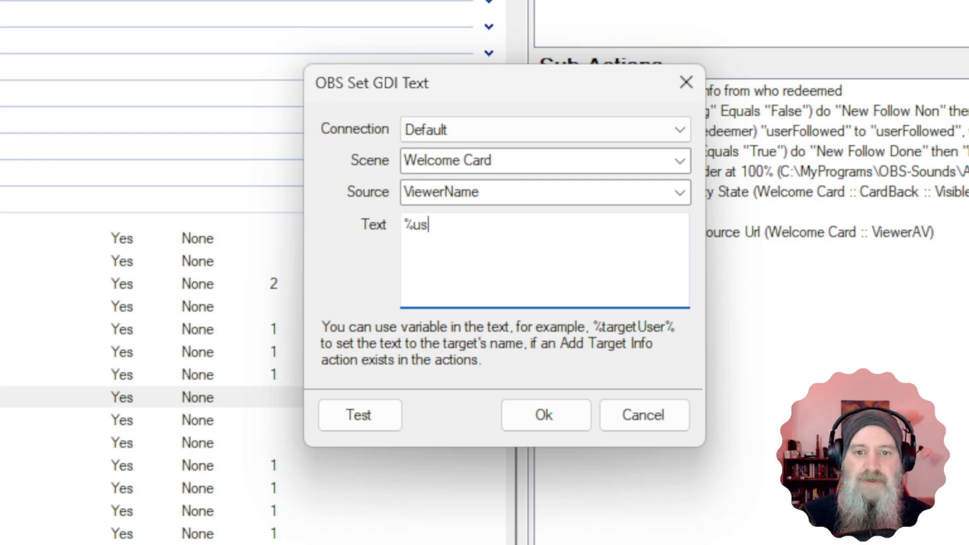
pyautogui.write('er% has ')
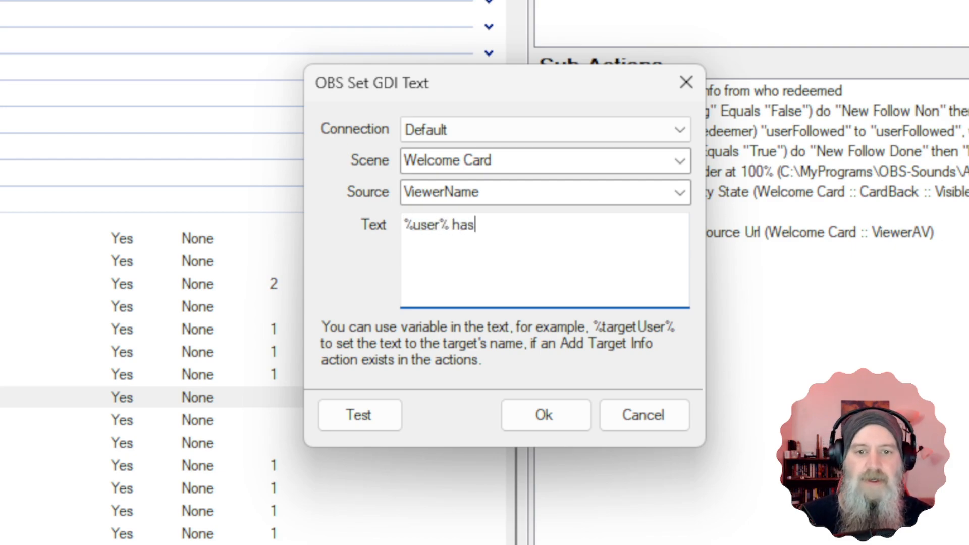
pyautogui.write('entered the BEarded Pi')
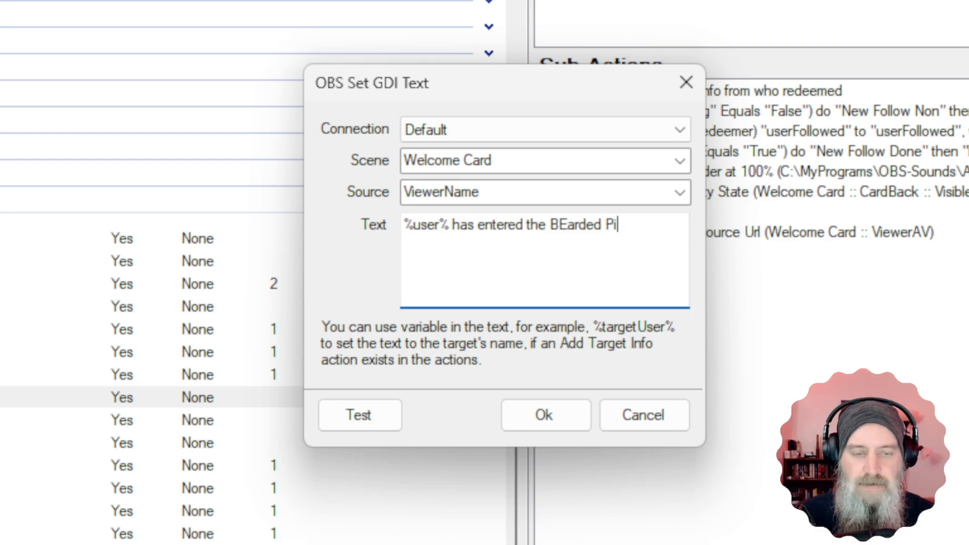
pyautogui.write('nt! Chee')
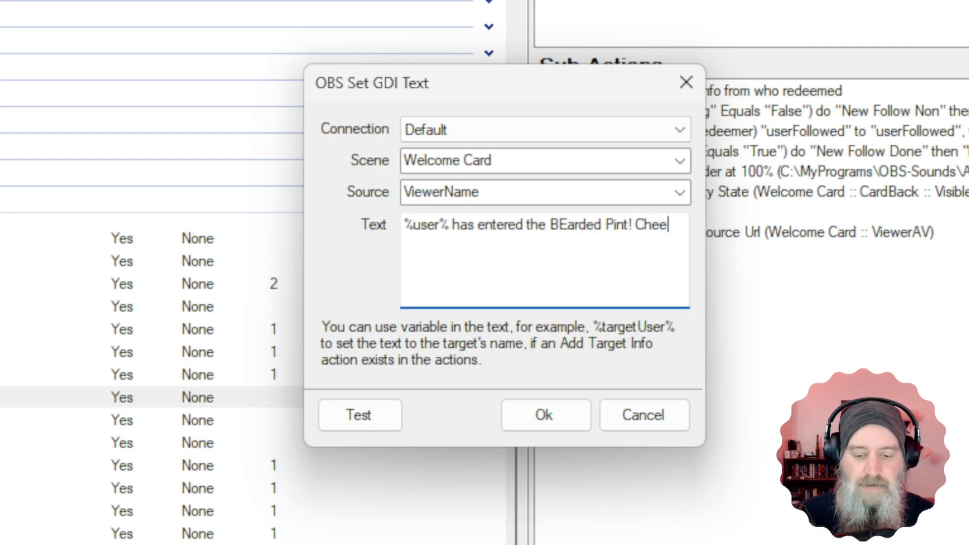
pyautogui.write('rs!')
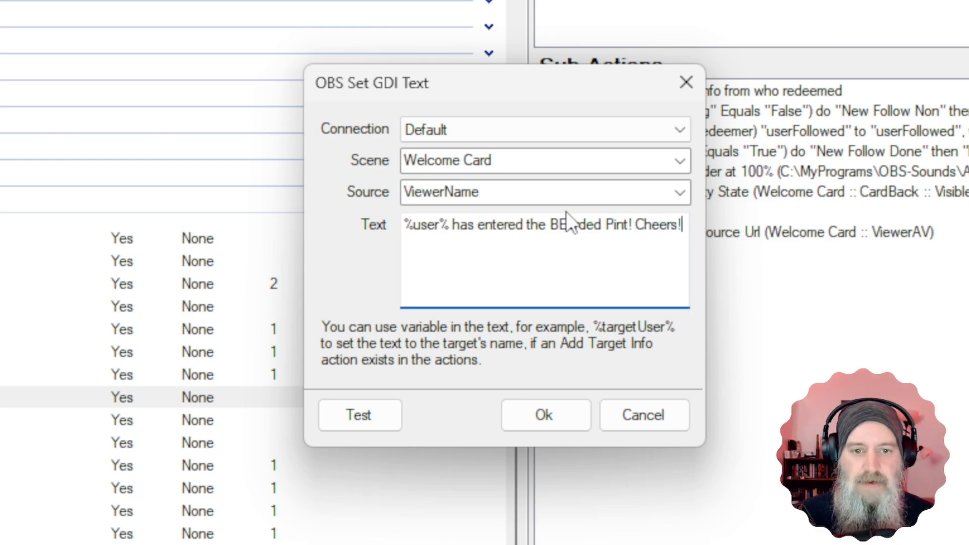
pyautogui.click(569, 224)
pyautogui.press('BackSpace')
pyautogui.write('e')
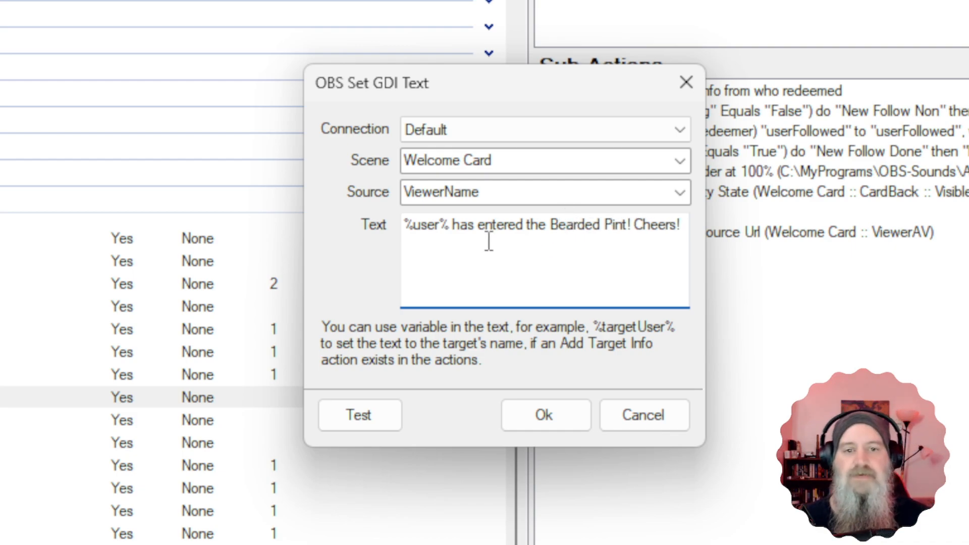
pyautogui.click(564, 413)
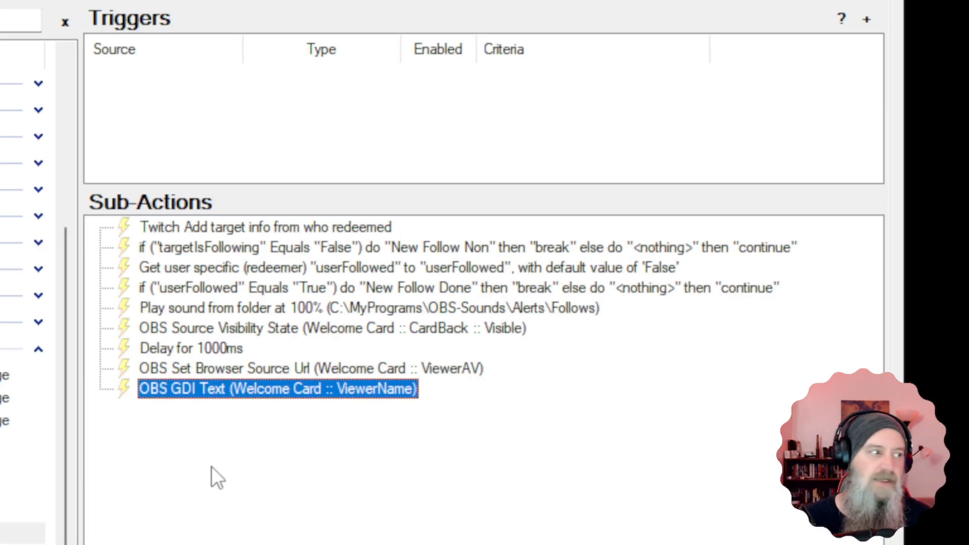
# Step: Duplicate the Welcome Card CardBack visibility sub-action twice
pyautogui.click(222, 461)
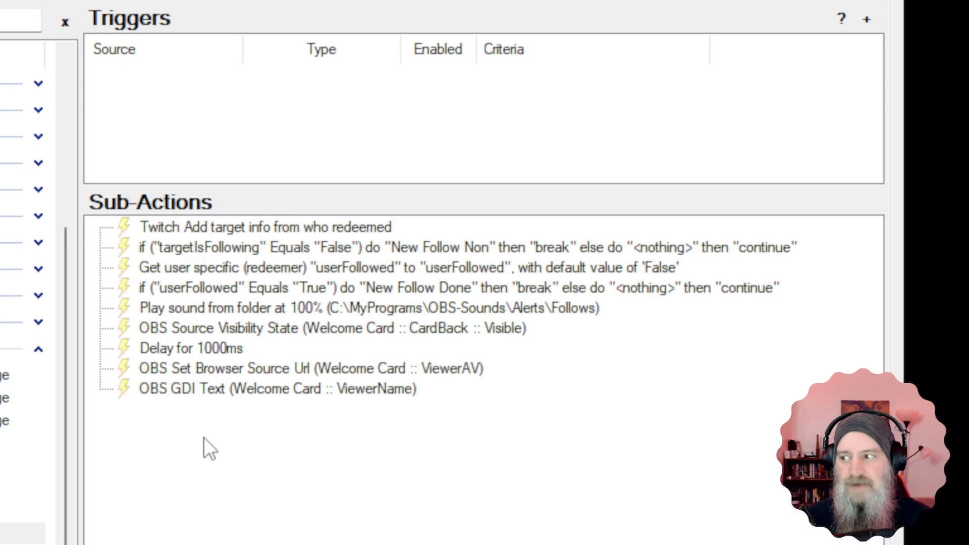
pyautogui.click(237, 328)
pyautogui.rightClick(239, 328)
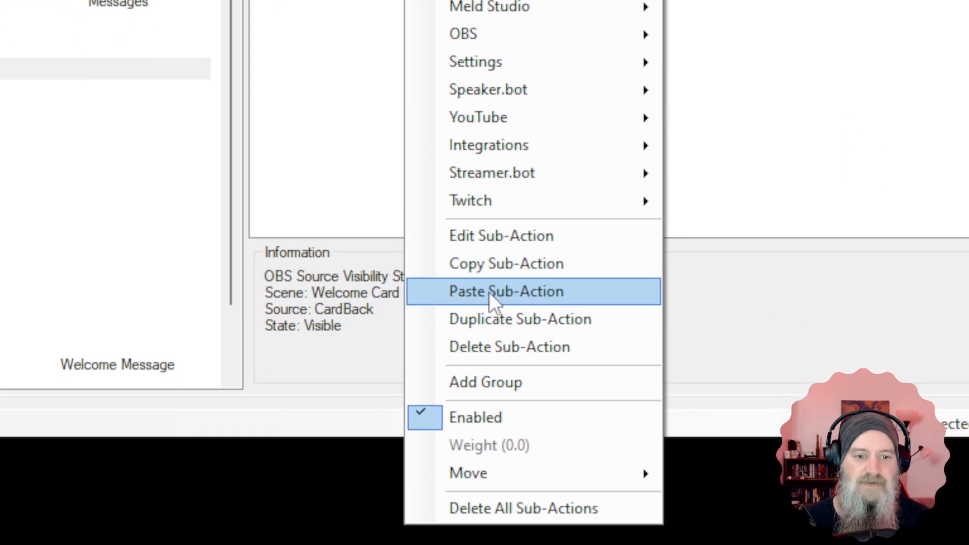
pyautogui.click(489, 313)
pyautogui.rightClick(489, 258)
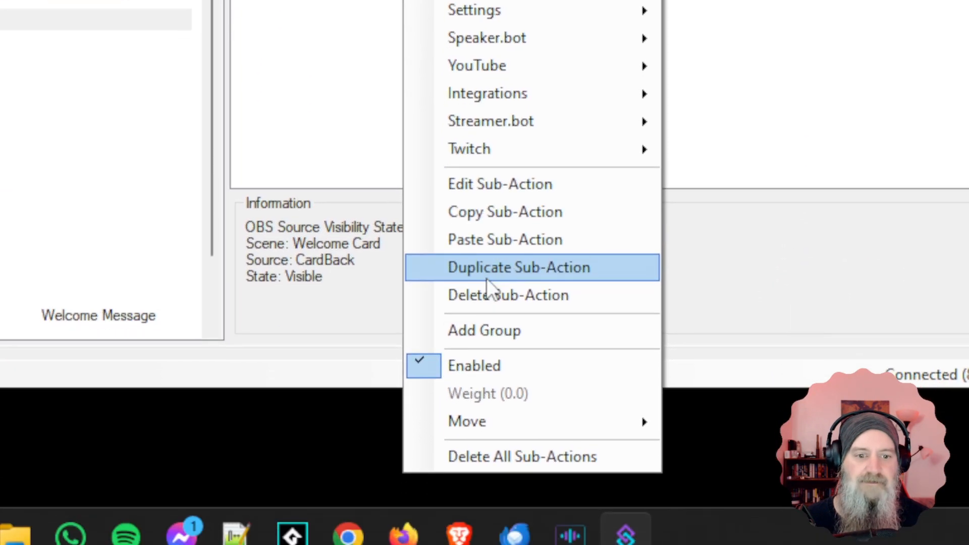
pyautogui.click(530, 539)
# Step: Change the source of the first duplicated CardBack visibility sub-action to ViewerName, keeping its state Visible
pyautogui.doubleClick(485, 257)
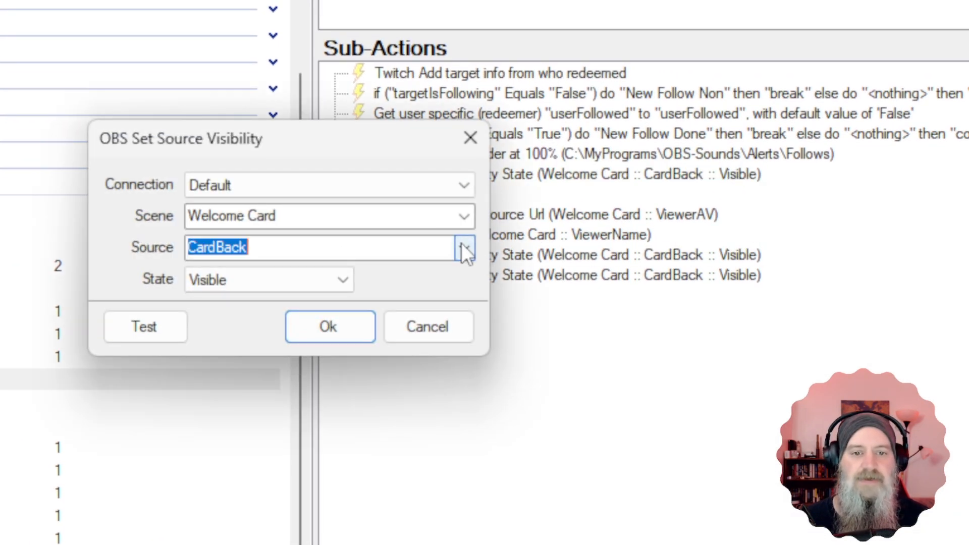
pyautogui.click(463, 247)
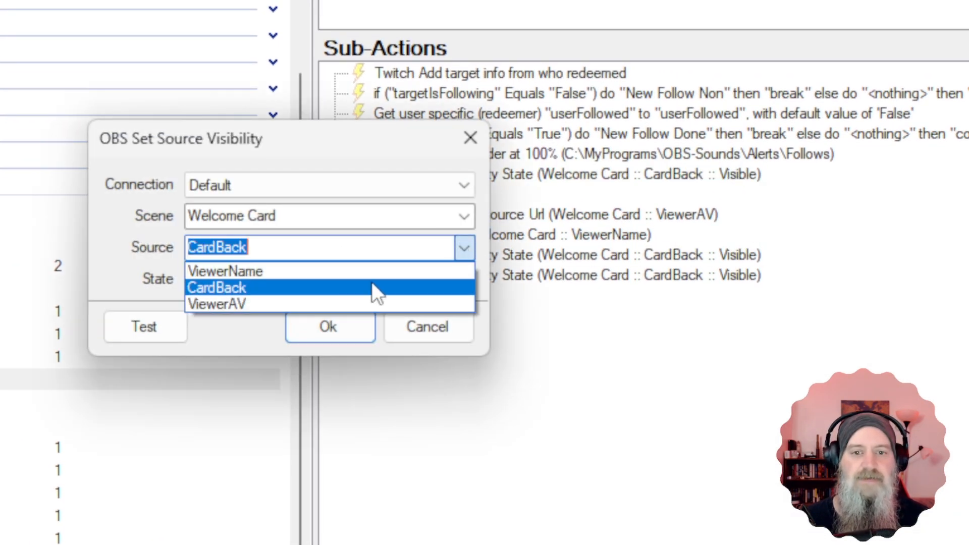
pyautogui.click(282, 275)
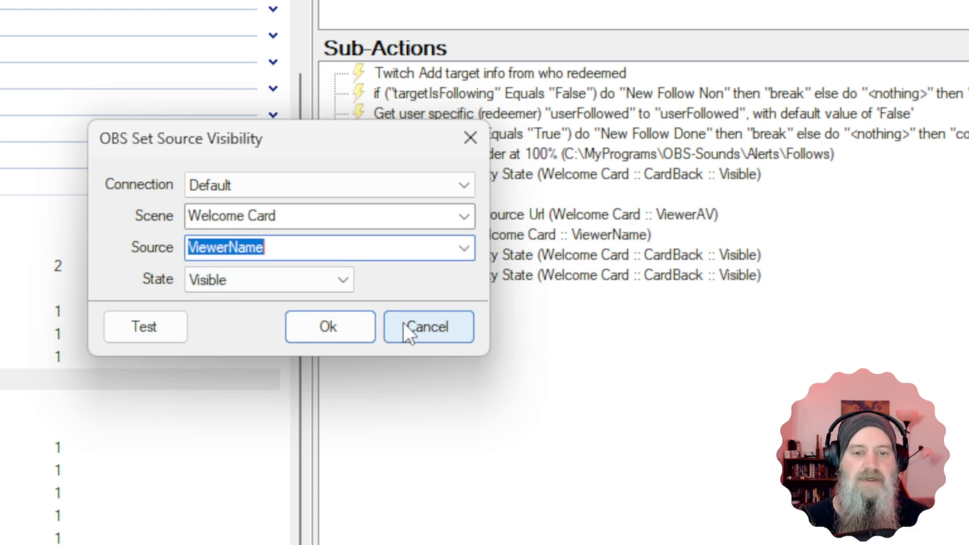
pyautogui.press('Return')
# Step: Change the source of the second duplicated CardBack visibility sub-action to ViewerAV and save it
pyautogui.doubleClick(631, 275)
pyautogui.click(464, 247)
pyautogui.click(249, 303)
pyautogui.click(307, 338)
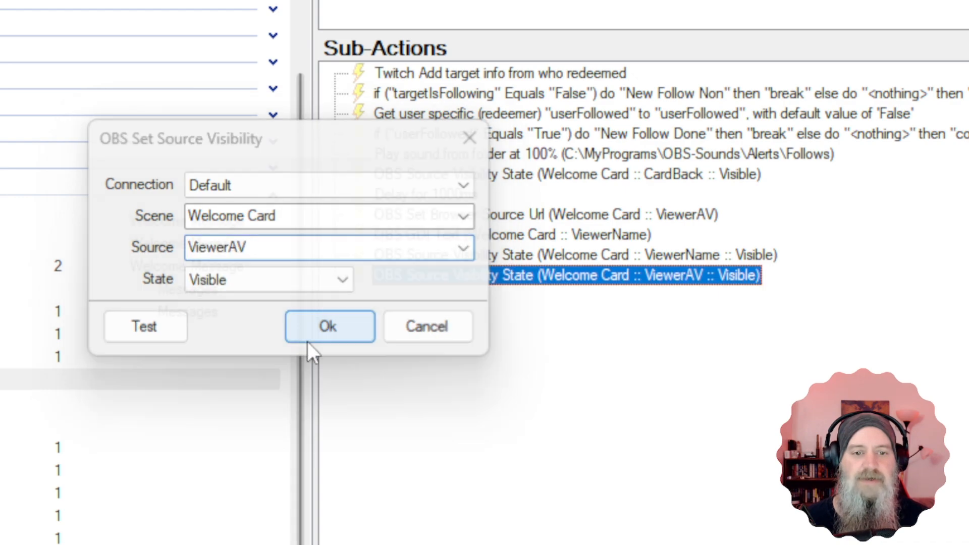
pyautogui.click(648, 297)
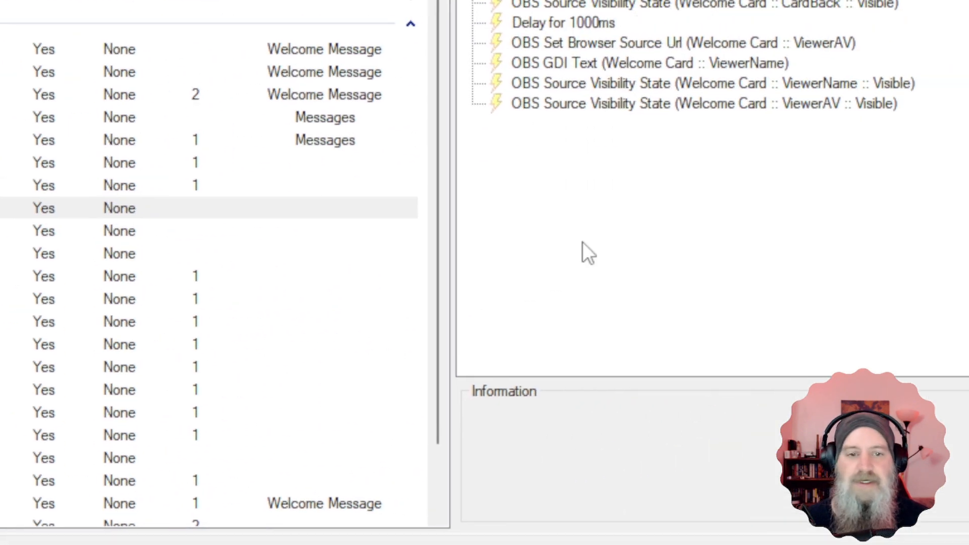
# Step: Add a Delay sub-action of 1000 ms after the ViewerAV visibility sub-action
pyautogui.rightClick(690, 155)
pyautogui.moveTo(749, 230)
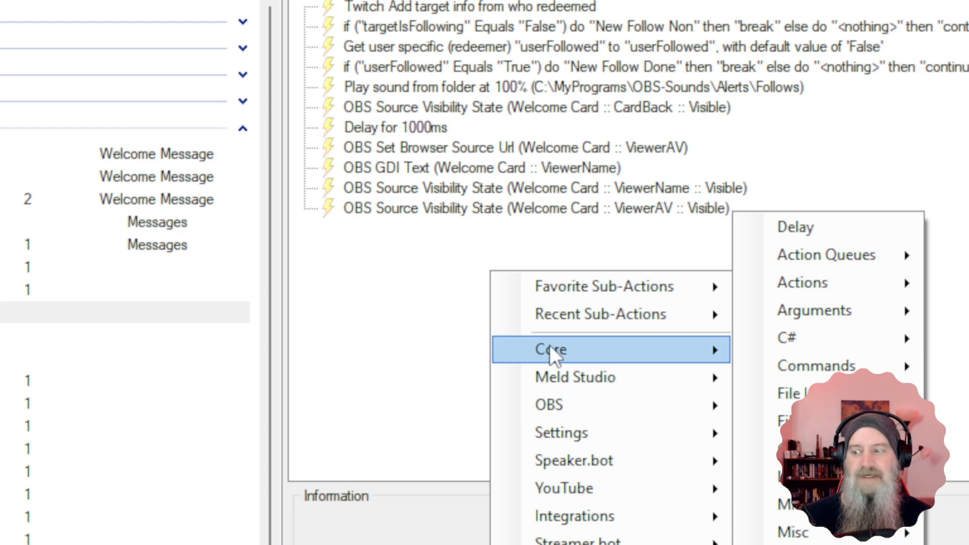
pyautogui.click(797, 234)
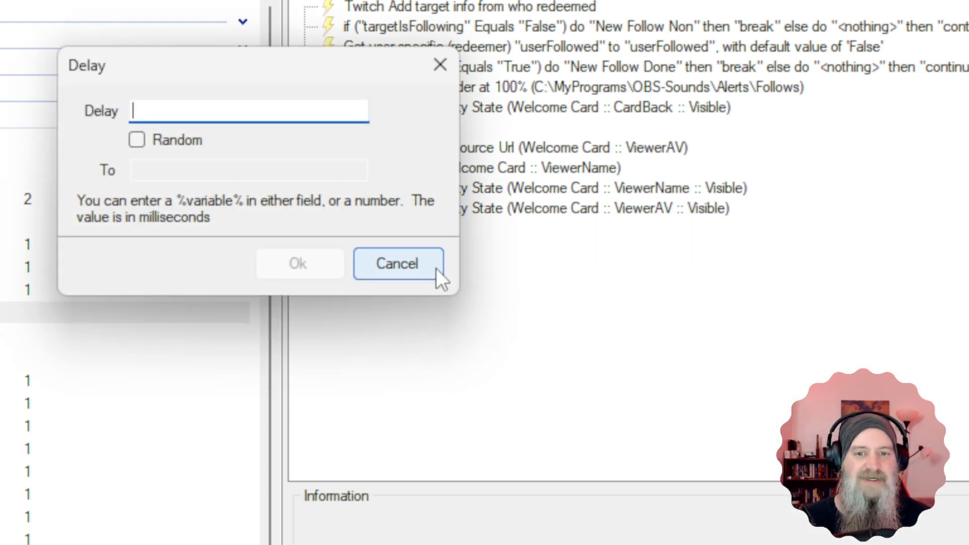
pyautogui.write('1000')
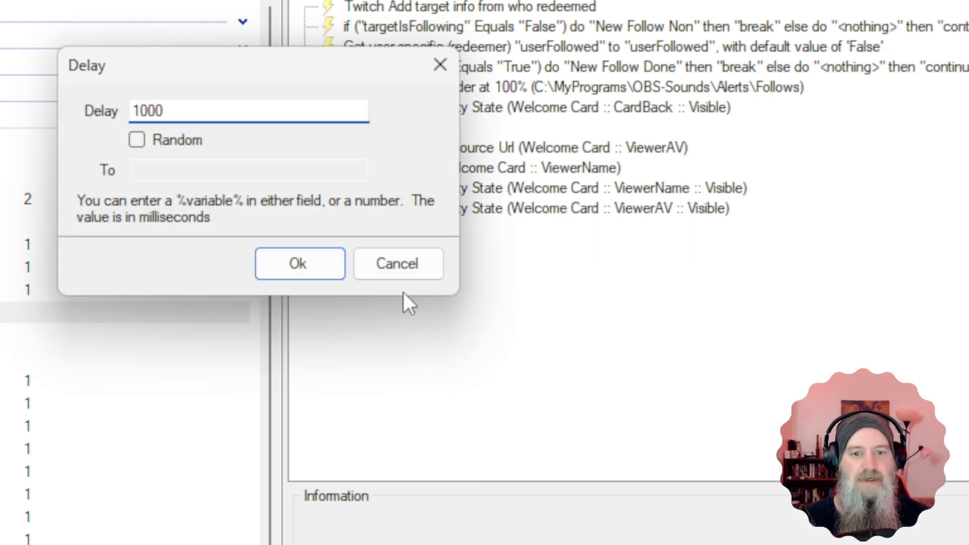
pyautogui.click(300, 264)
pyautogui.click(437, 339)
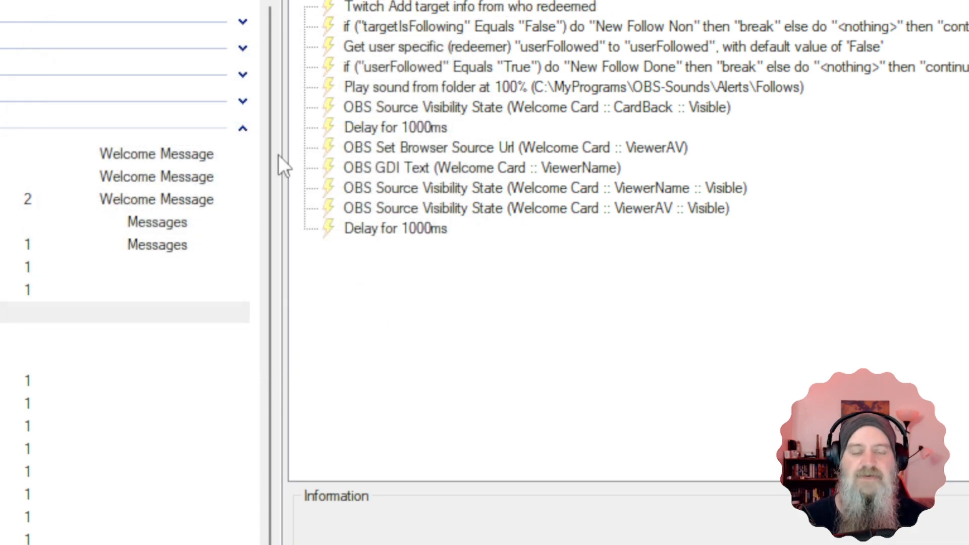
# Step: Add a Twitch Send Message to Channel sub-action reading "Welcome to the show! Thank you, %user%, for the follow!"
pyautogui.rightClick(365, 271)
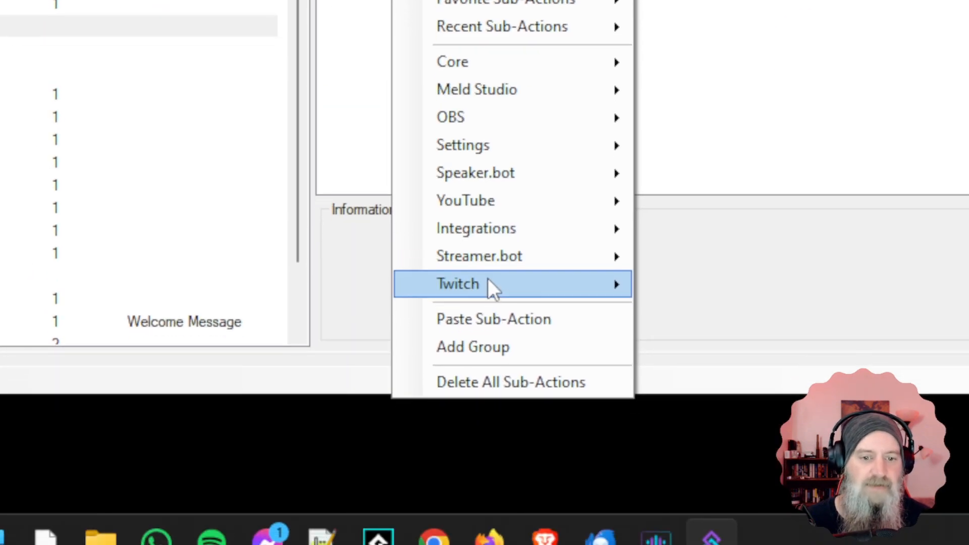
pyautogui.moveTo(465, 544)
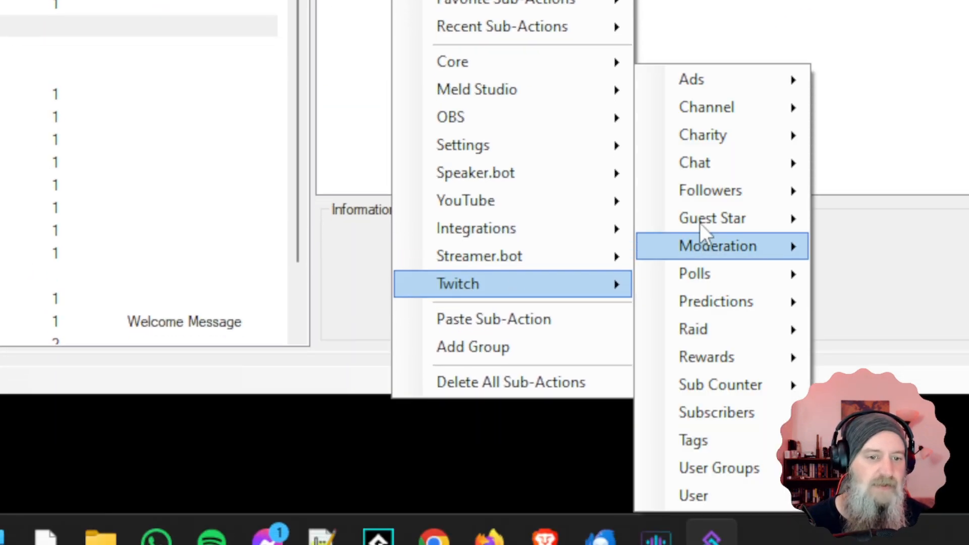
pyautogui.moveTo(703, 169)
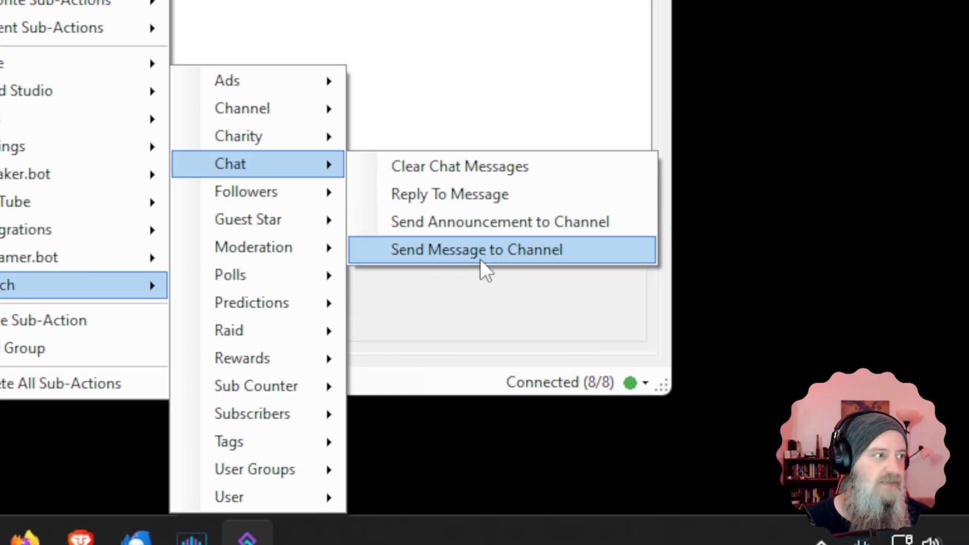
pyautogui.click(480, 259)
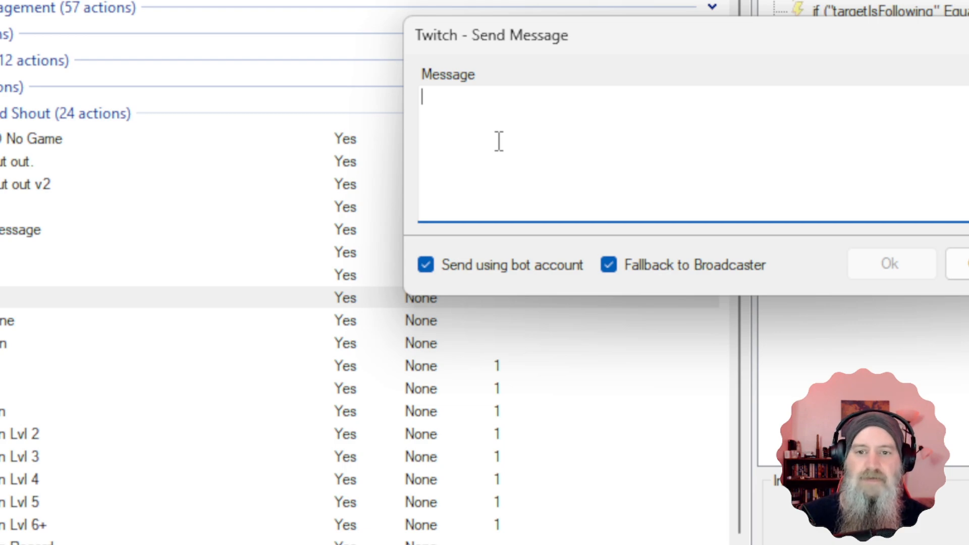
pyautogui.write('Welc')
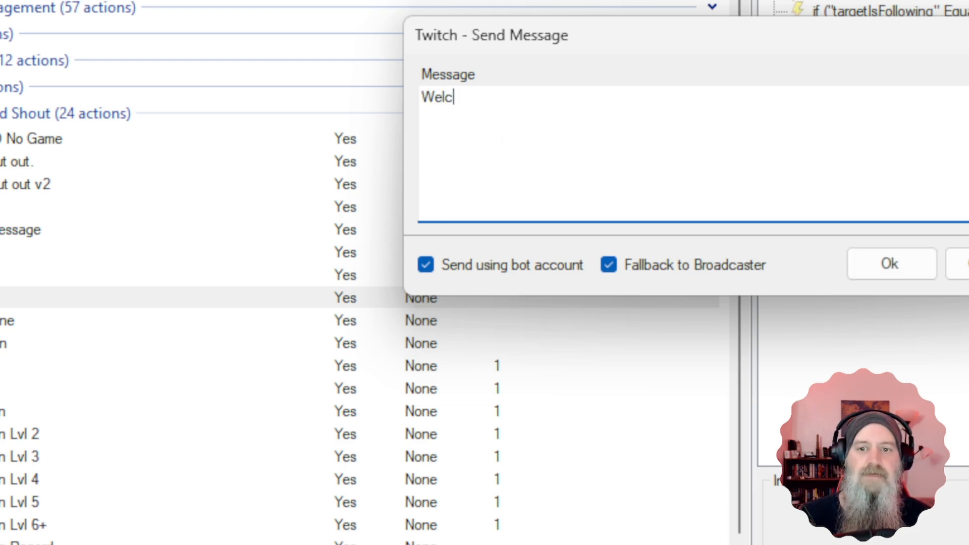
pyautogui.write('ome to the show')
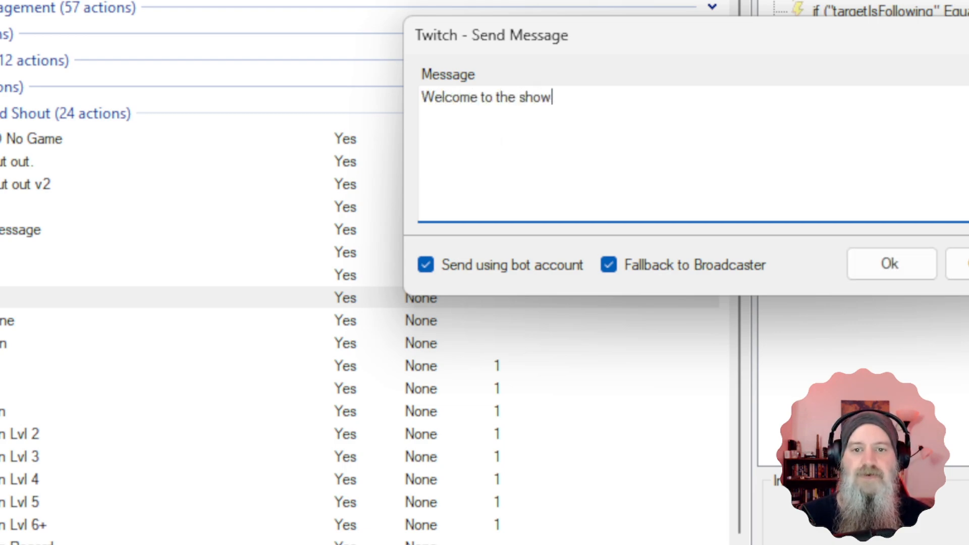
pyautogui.write('! Thank you, ')
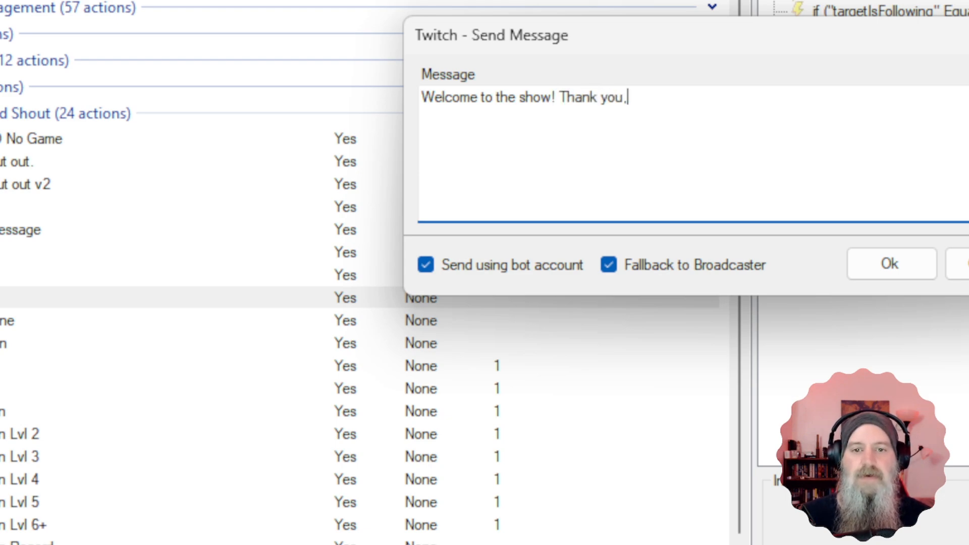
pyautogui.write('%')
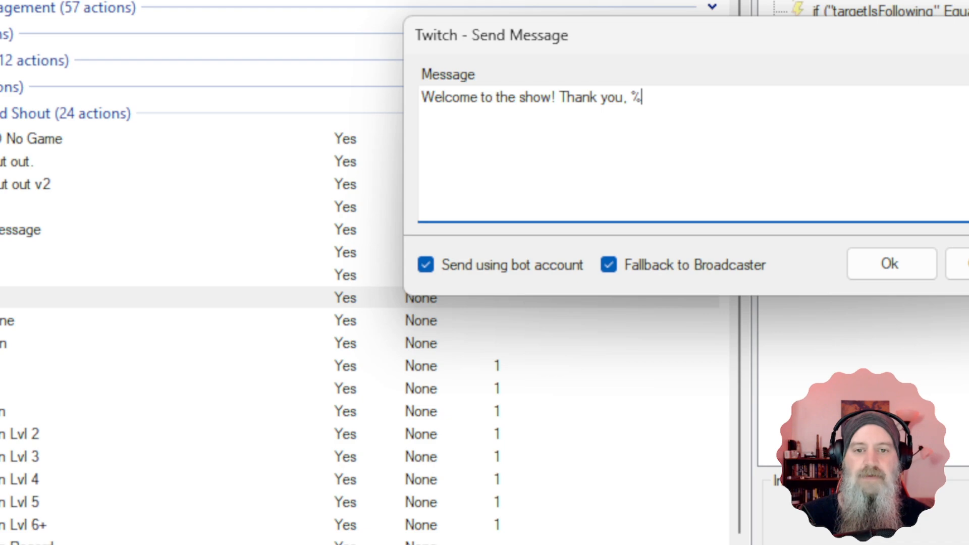
pyautogui.write('user%')
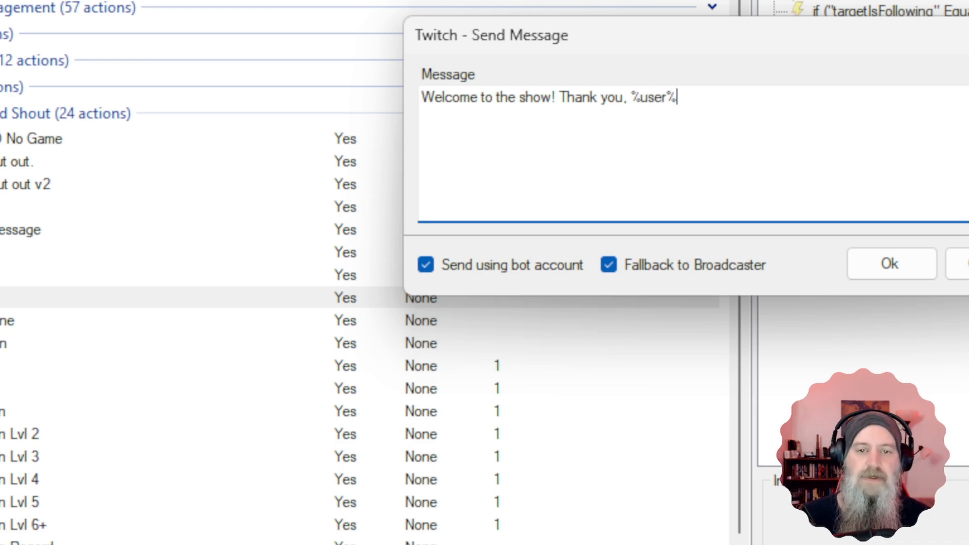
pyautogui.write(', ')
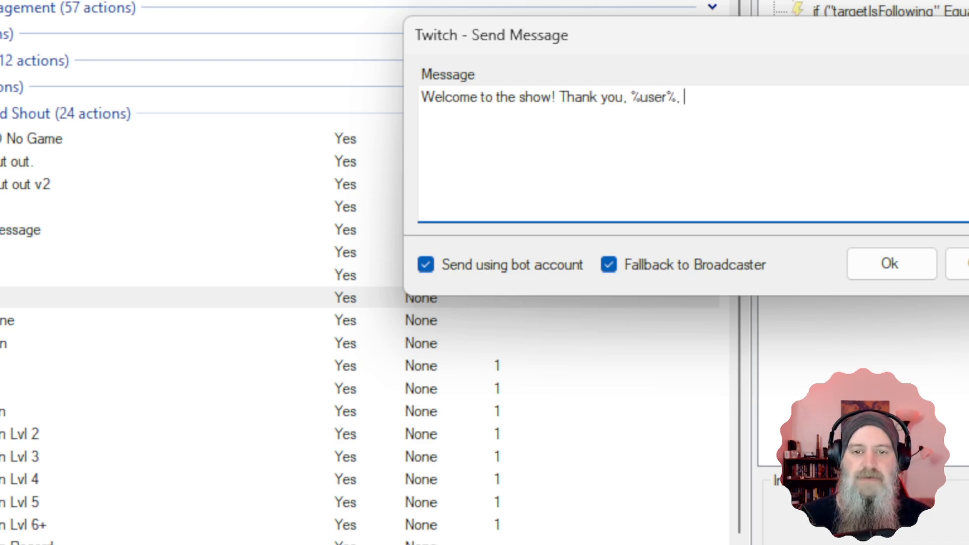
pyautogui.write('for the ')
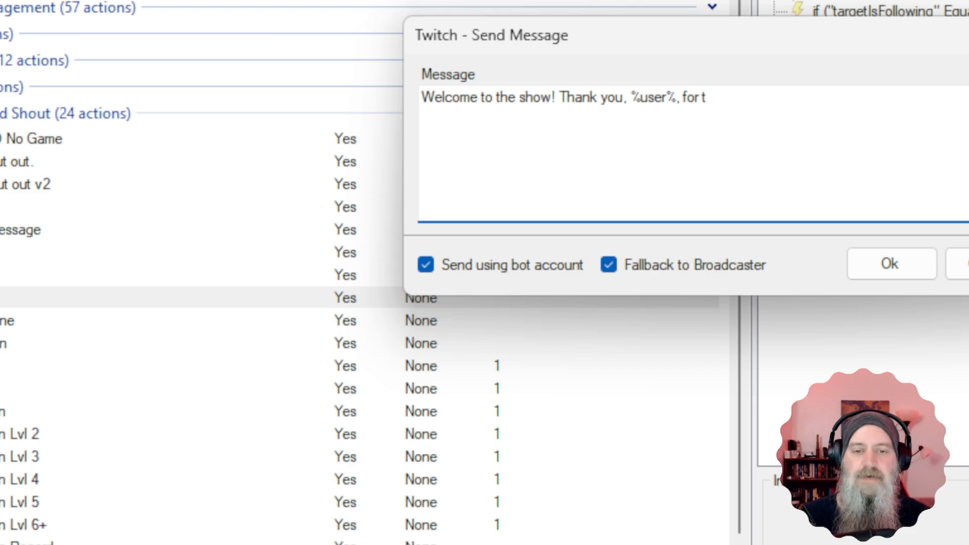
pyautogui.write('follow!')
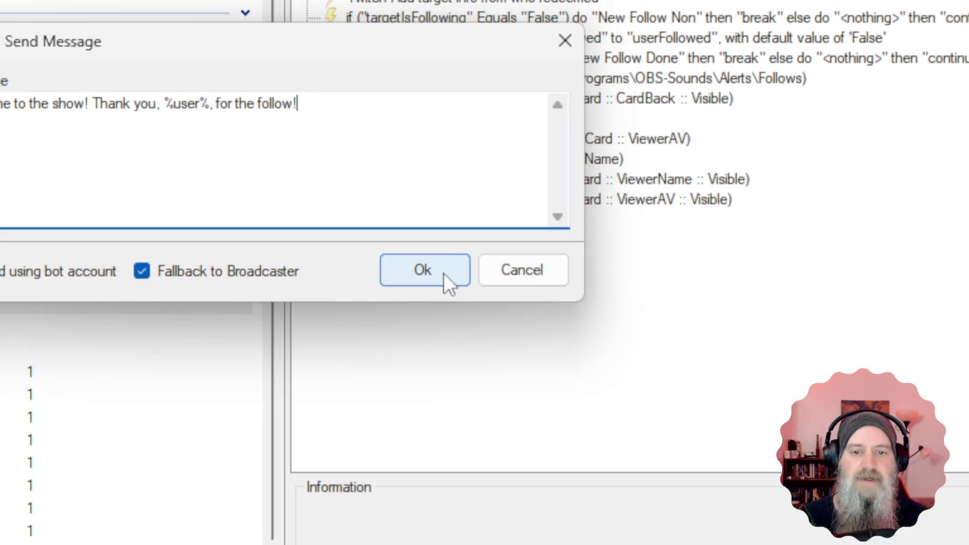
pyautogui.click(913, 269)
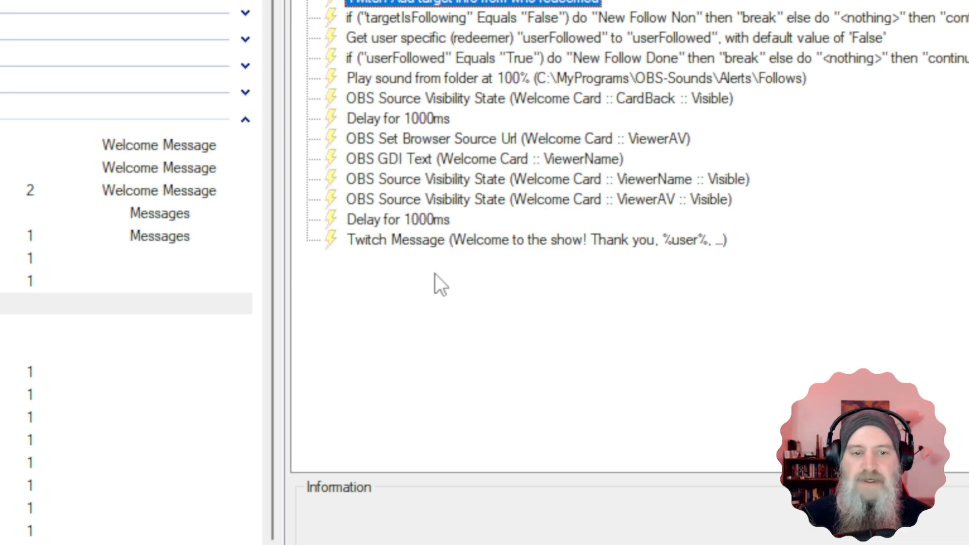
# Step: Add a Delay sub-action of 3500 ms after the Twitch welcome message
pyautogui.rightClick(430, 273)
pyautogui.moveTo(470, 353)
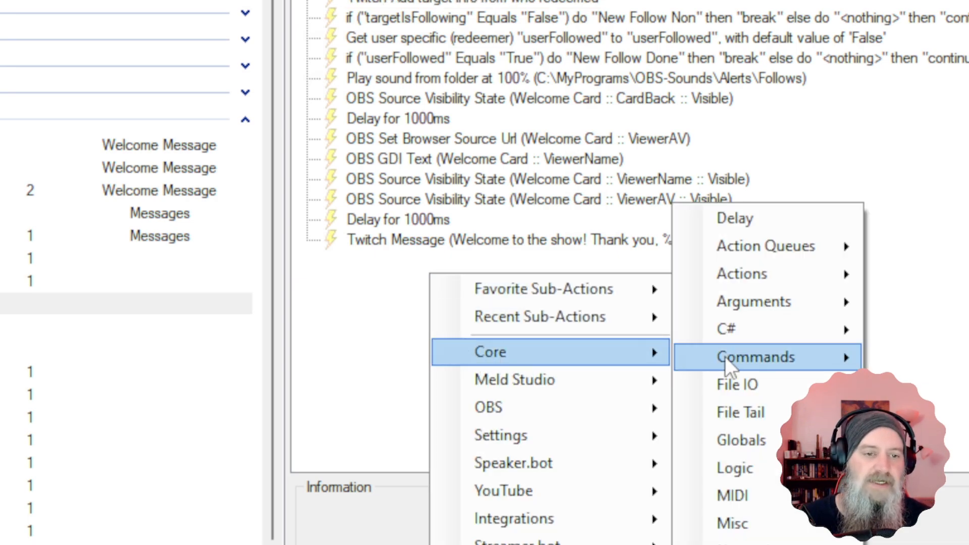
pyautogui.click(754, 219)
pyautogui.write('3500')
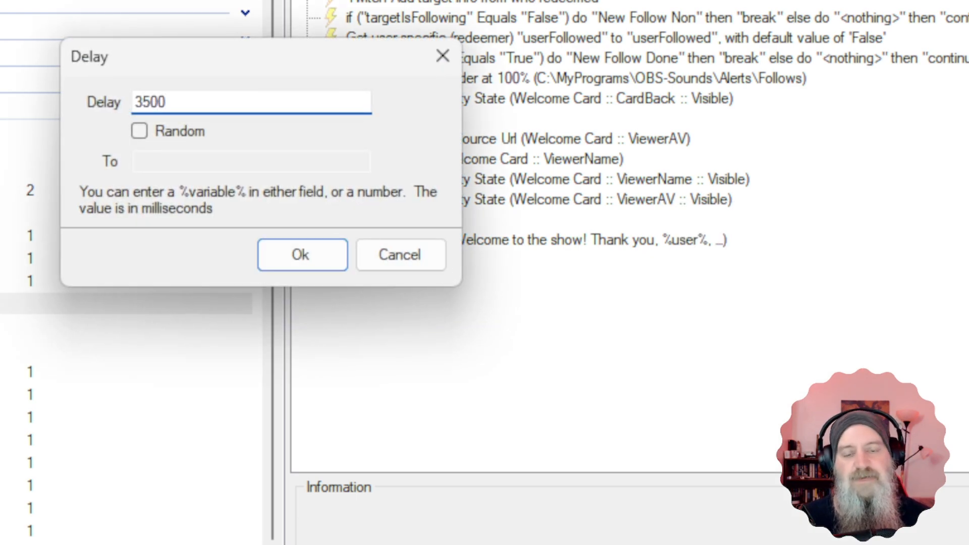
pyautogui.click(338, 260)
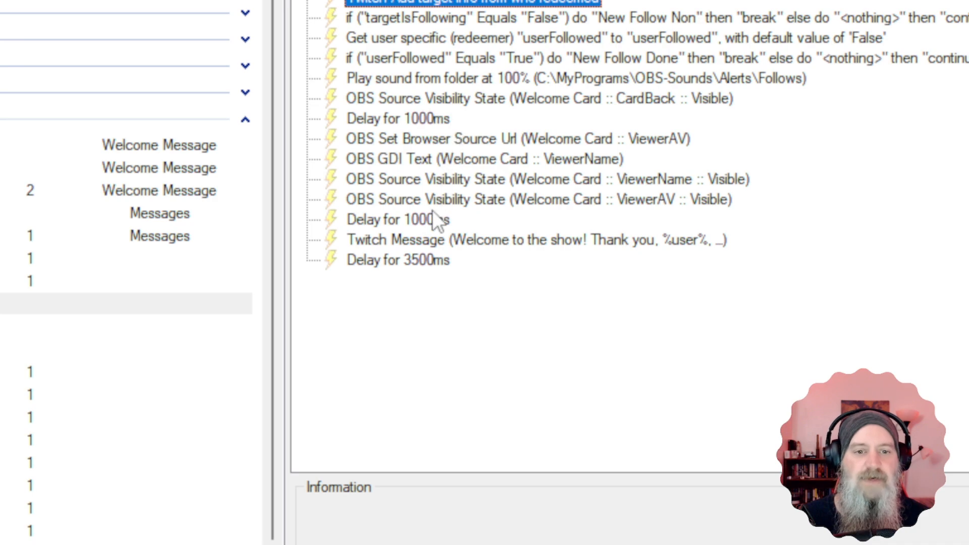
pyautogui.click(423, 311)
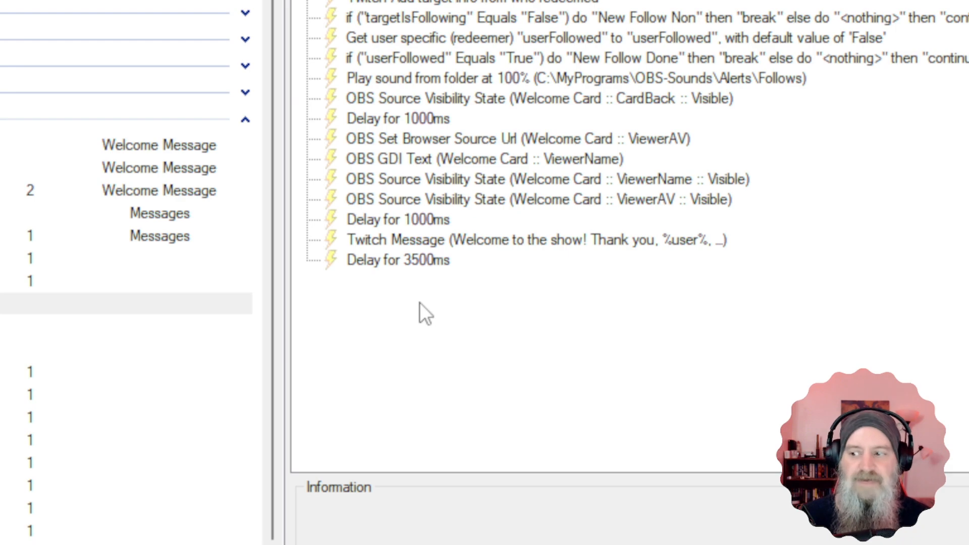
# Step: Duplicate the ViewerAV visibility sub-action and the ViewerName visibility sub-action to the end of the list
pyautogui.rightClick(393, 307)
pyautogui.press('Escape')
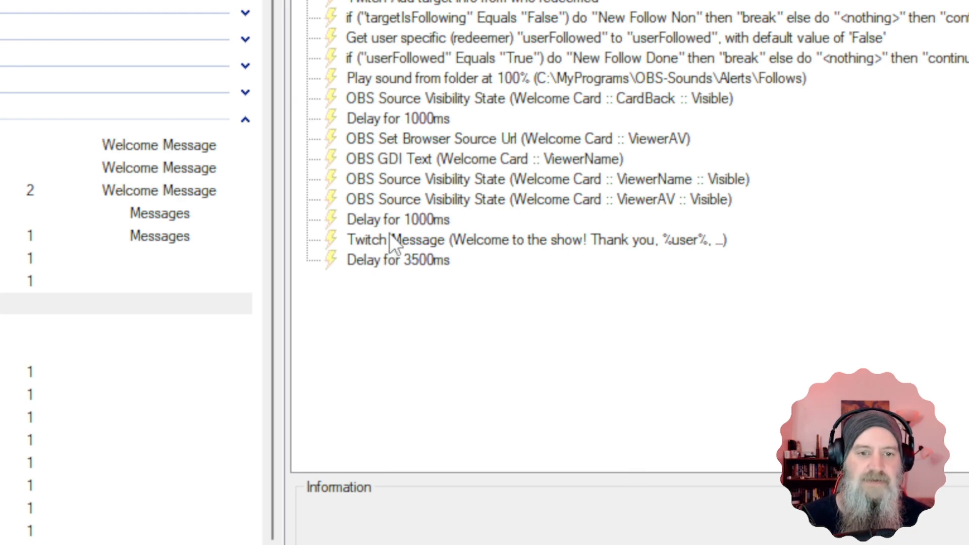
pyautogui.rightClick(392, 198)
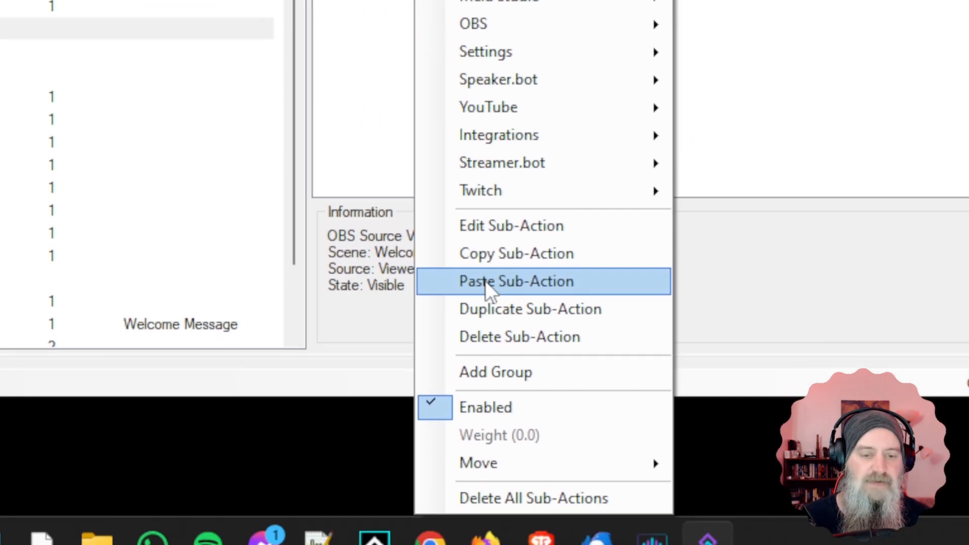
pyautogui.click(486, 313)
pyautogui.click(486, 258)
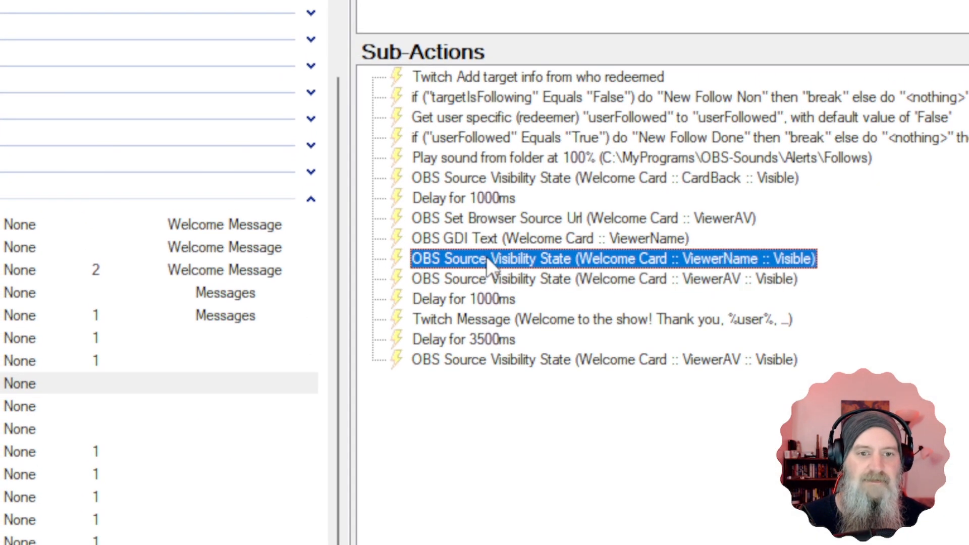
pyautogui.rightClick(486, 258)
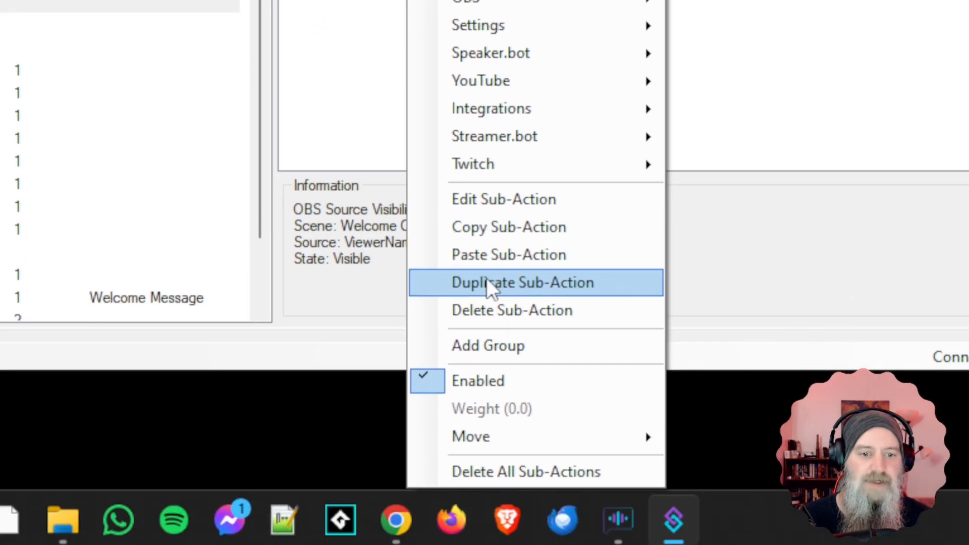
pyautogui.click(571, 544)
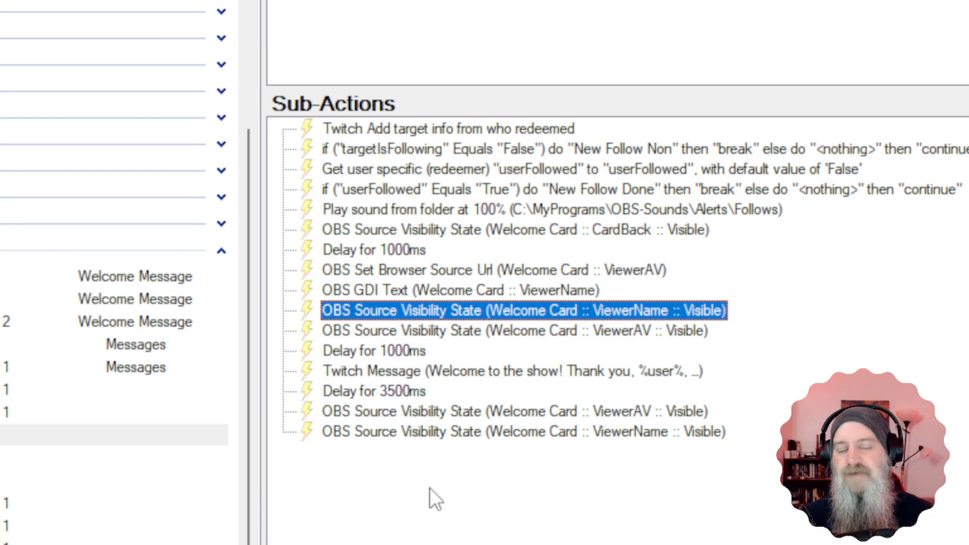
# Step: Add a Delay sub-action of 500 ms at the end of the list, and duplicate the CardBack visibility sub-action after it
pyautogui.click(430, 489)
pyautogui.rightClick(429, 488)
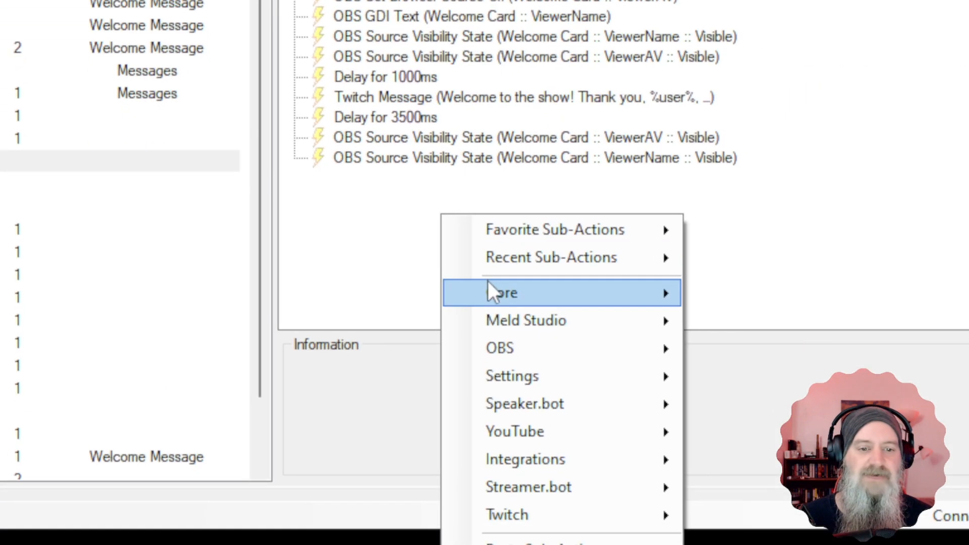
pyautogui.moveTo(639, 544)
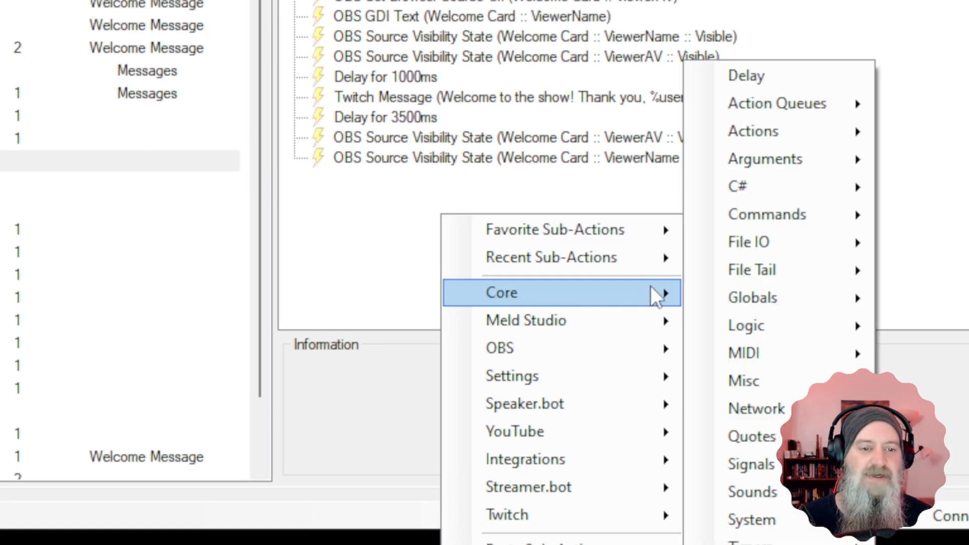
pyautogui.click(747, 83)
pyautogui.write('500')
pyautogui.press('Return')
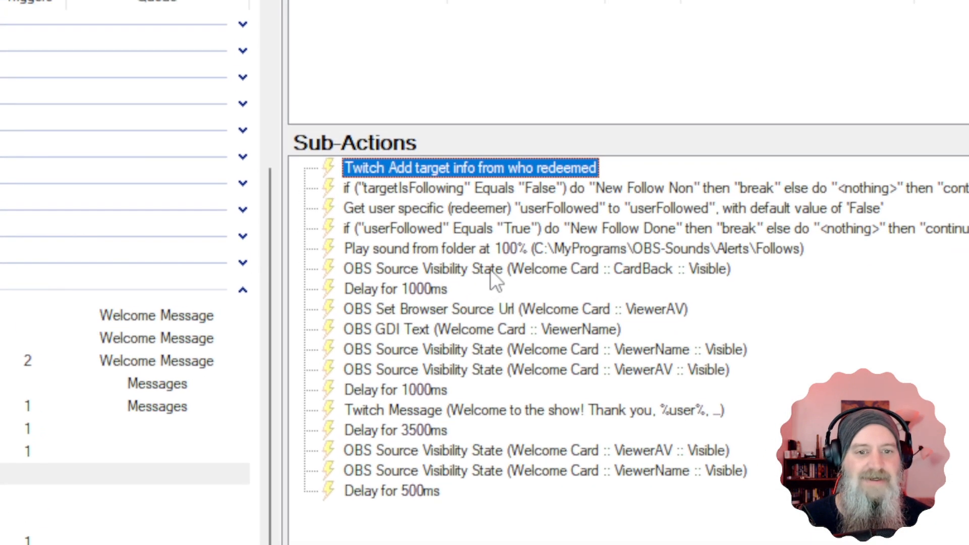
pyautogui.rightClick(490, 269)
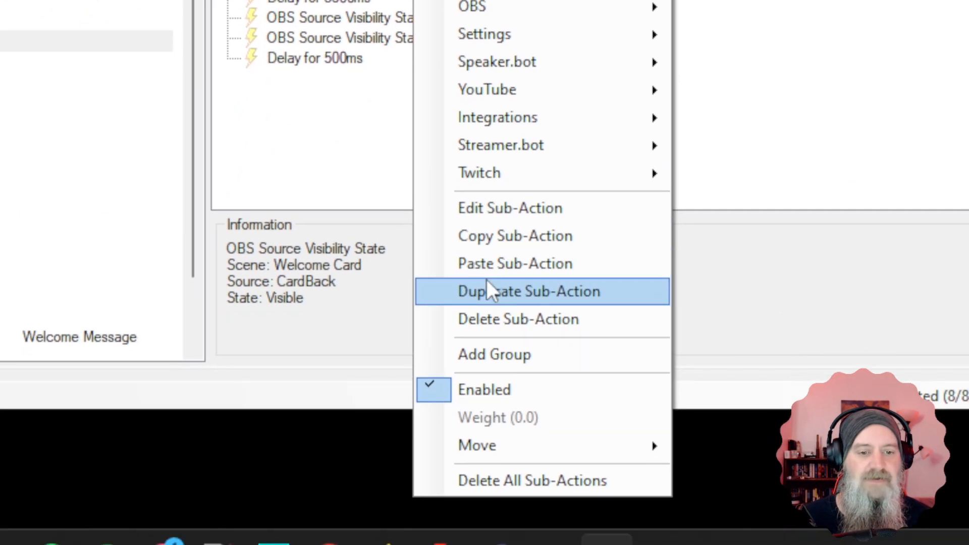
pyautogui.click(487, 290)
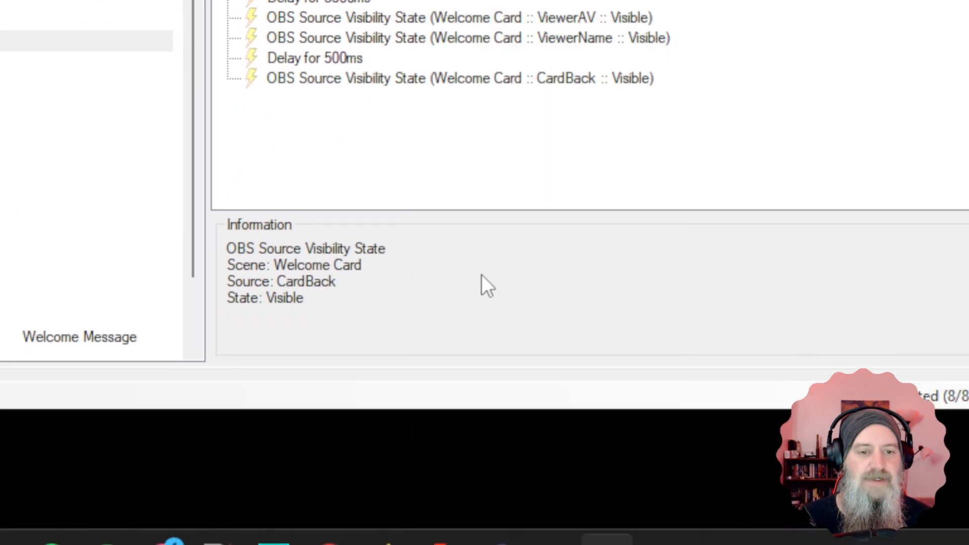
# Step: Set the state of the duplicated ViewerAV and ViewerName visibility sub-actions near the end of the list to Hidden
pyautogui.doubleClick(565, 18)
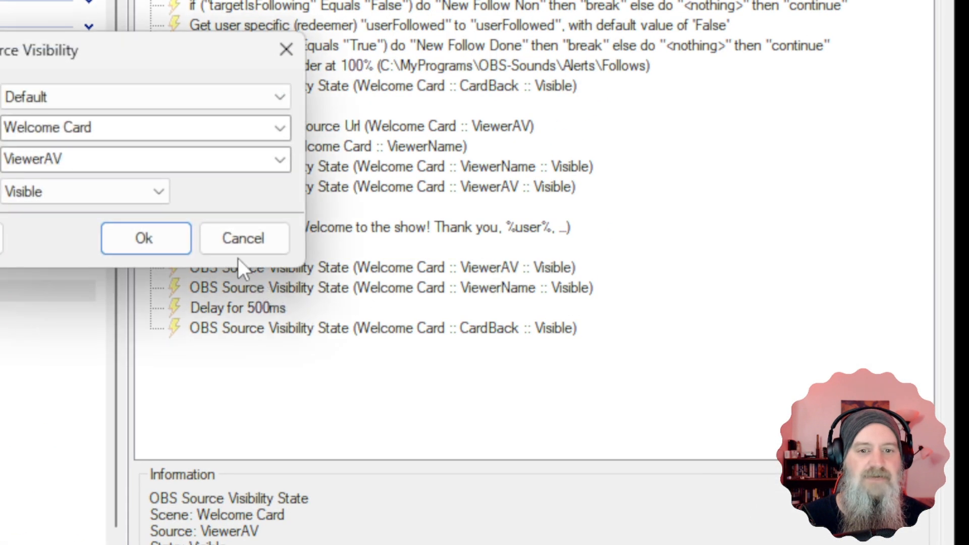
pyautogui.click(150, 188)
pyautogui.click(65, 230)
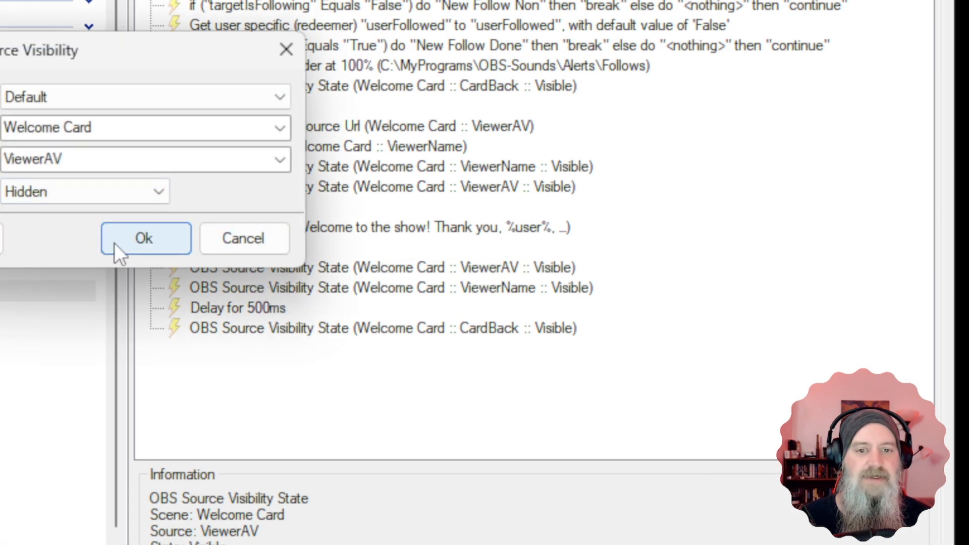
pyautogui.click(119, 242)
pyautogui.click(464, 291)
pyautogui.doubleClick(464, 292)
pyautogui.click(150, 187)
pyautogui.click(64, 231)
pyautogui.click(131, 243)
# Step: Set the state of the duplicated CardBack visibility sub-action at the end of the list to Hidden
pyautogui.click(349, 332)
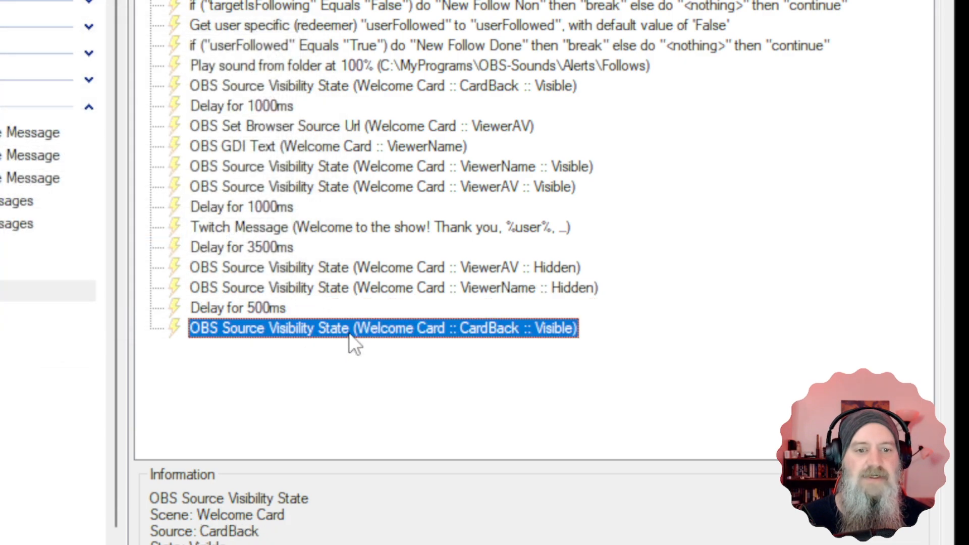
pyautogui.doubleClick(349, 332)
pyautogui.click(129, 198)
pyautogui.click(58, 230)
pyautogui.click(144, 240)
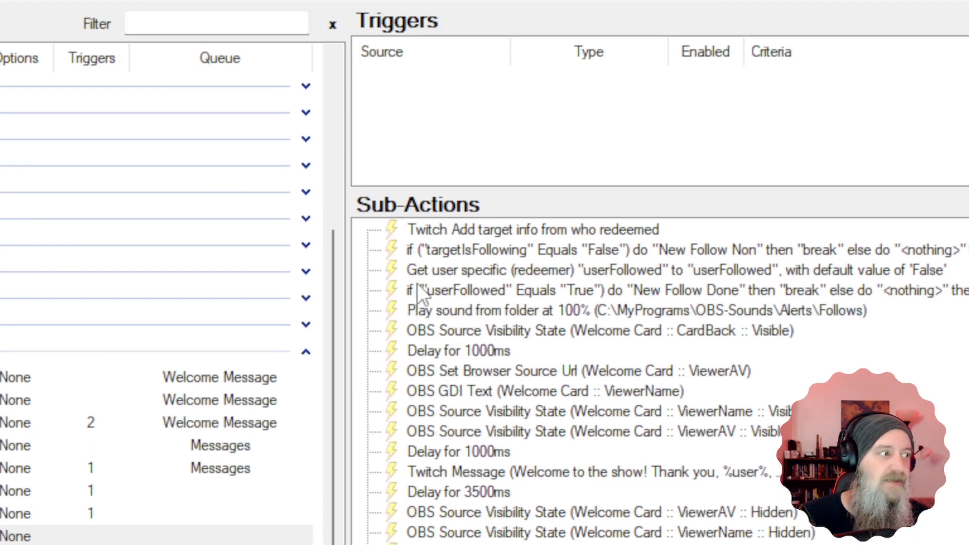
# Step: Start a Global (Set) sub-action at the end of the list with User (redeemer) as its destination
pyautogui.click(421, 265)
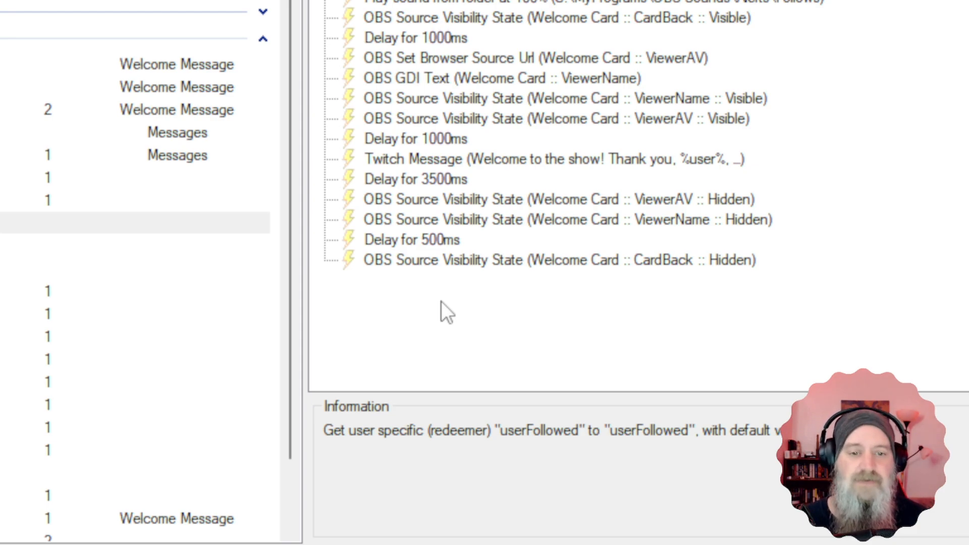
pyautogui.rightClick(385, 298)
pyautogui.moveTo(420, 361)
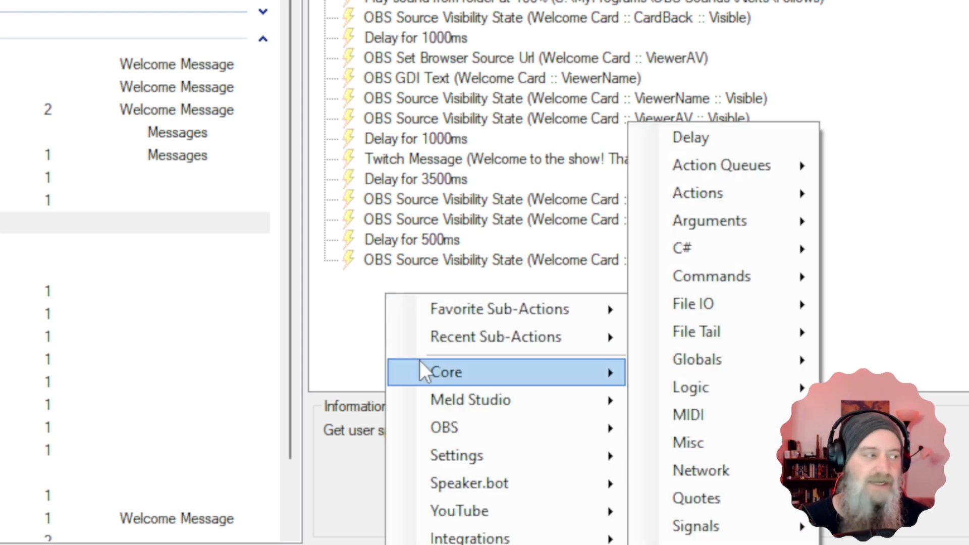
pyautogui.moveTo(730, 350)
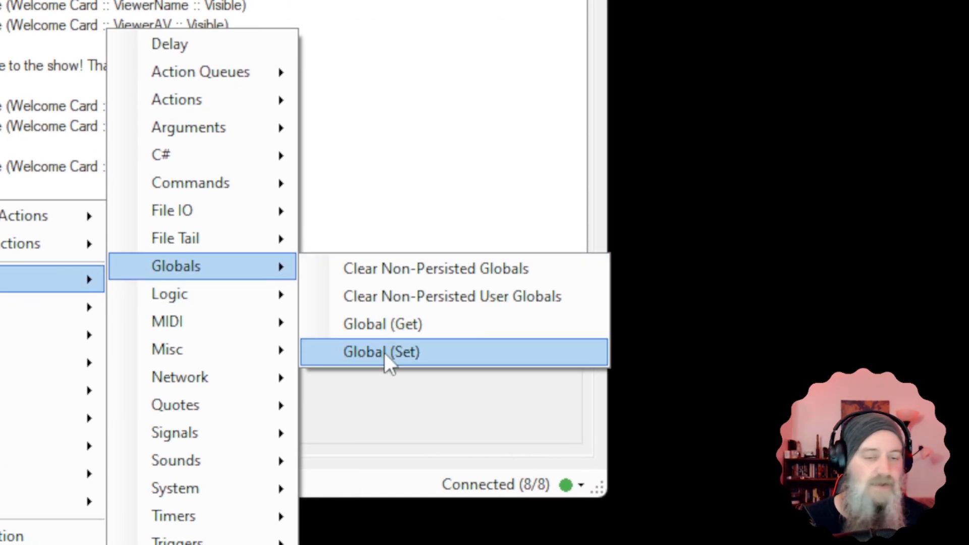
pyautogui.click(384, 352)
pyautogui.click(477, 268)
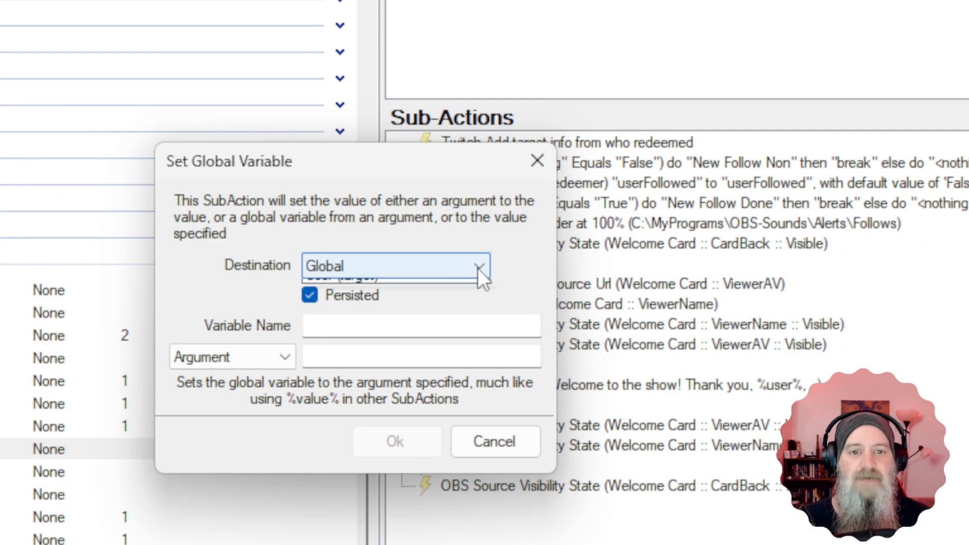
pyautogui.click(393, 305)
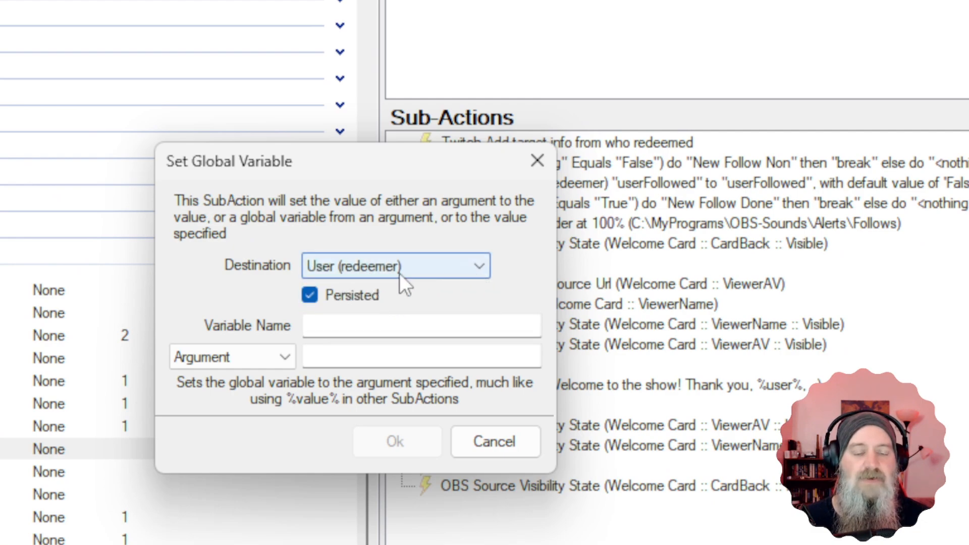
pyautogui.moveTo(311, 309)
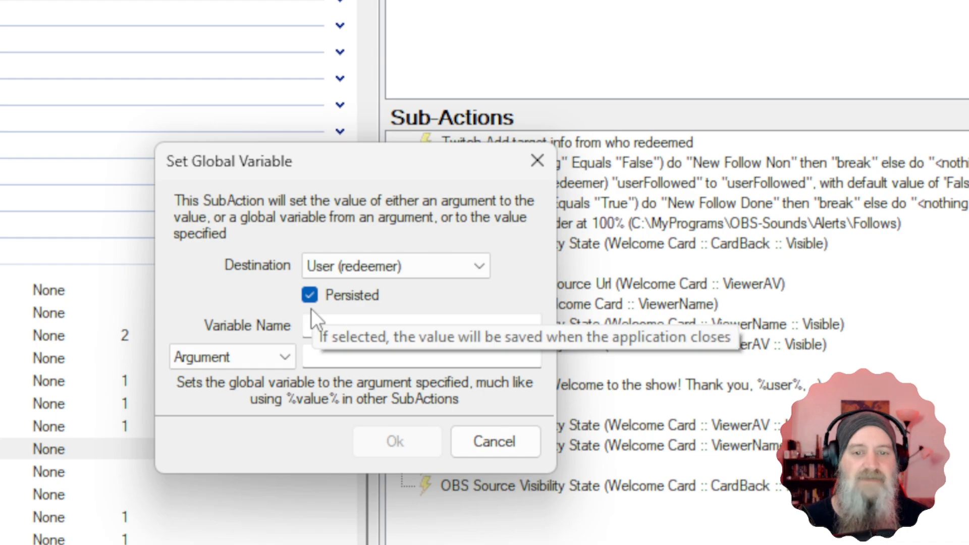
# Step: Set the global's variable name to userFollowed with the Value True, and add the sub-action
pyautogui.click(335, 327)
pyautogui.write('userFollowed')
pyautogui.click(281, 354)
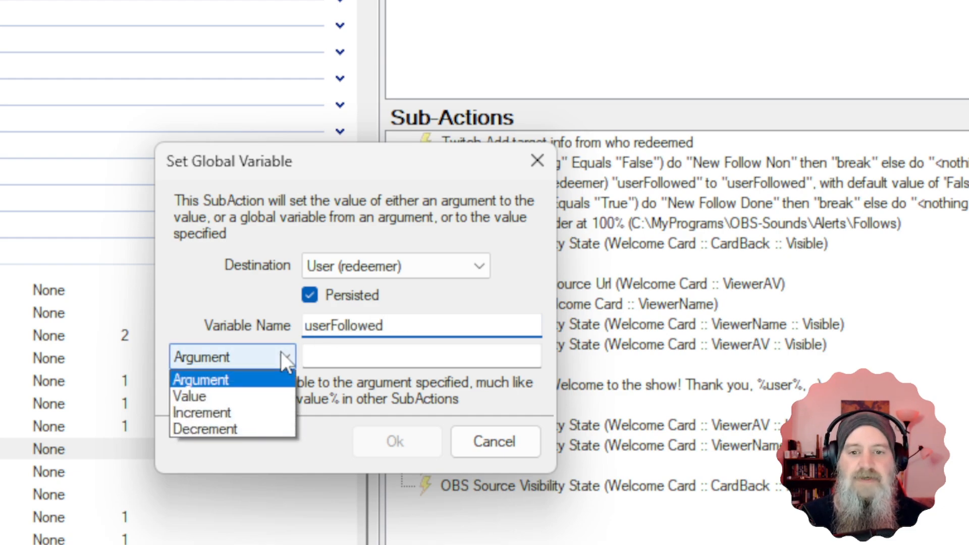
pyautogui.click(239, 397)
pyautogui.click(348, 356)
pyautogui.write('Tre')
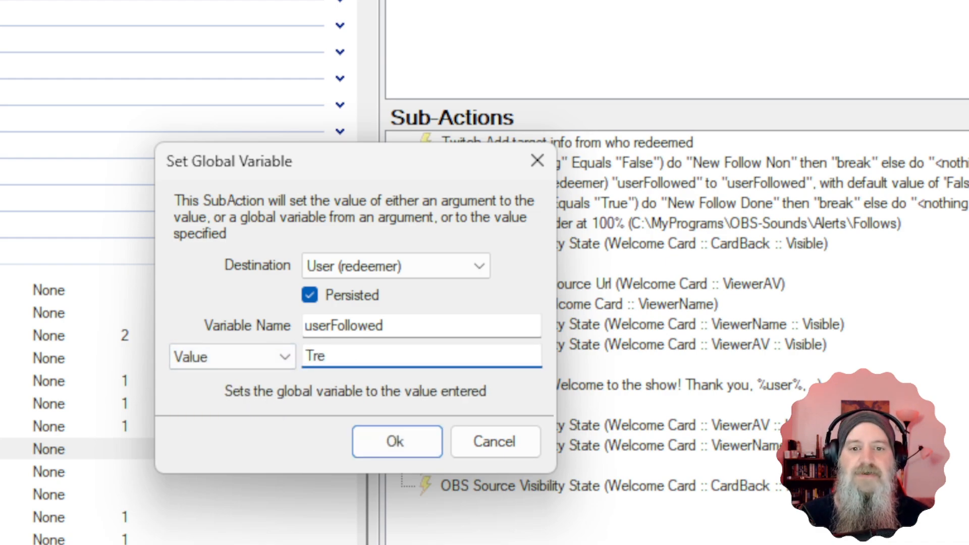
pyautogui.press('BackSpace')
pyautogui.write('ue')
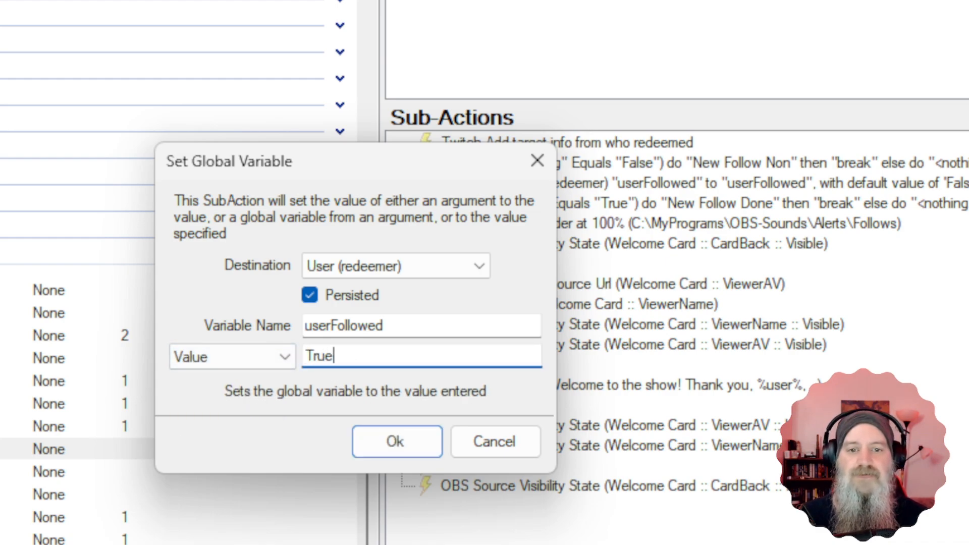
pyautogui.click(391, 442)
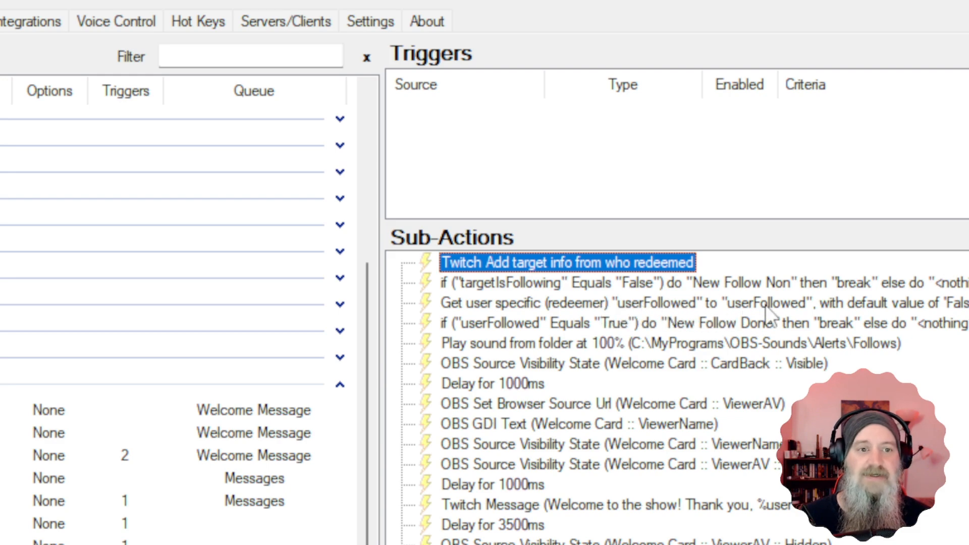
pyautogui.click(527, 323)
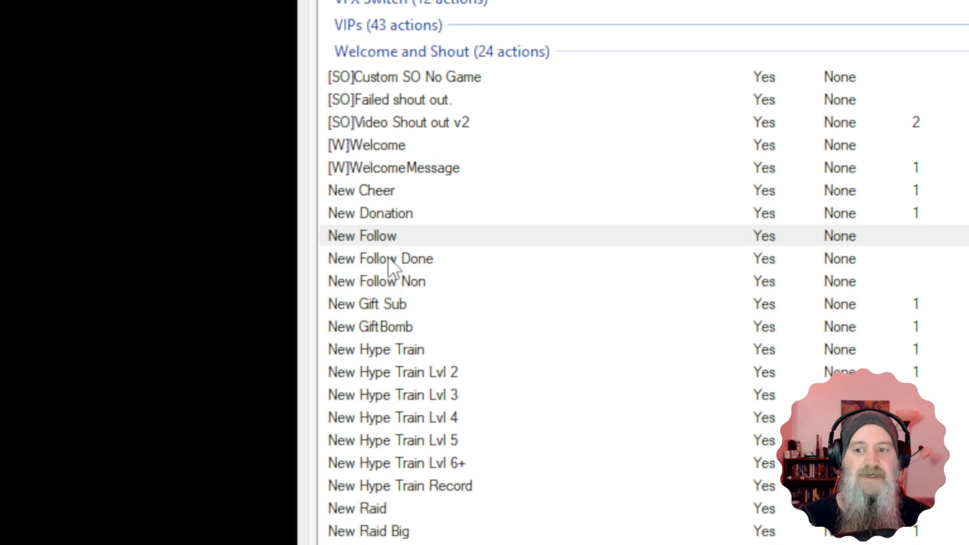
pyautogui.click(388, 256)
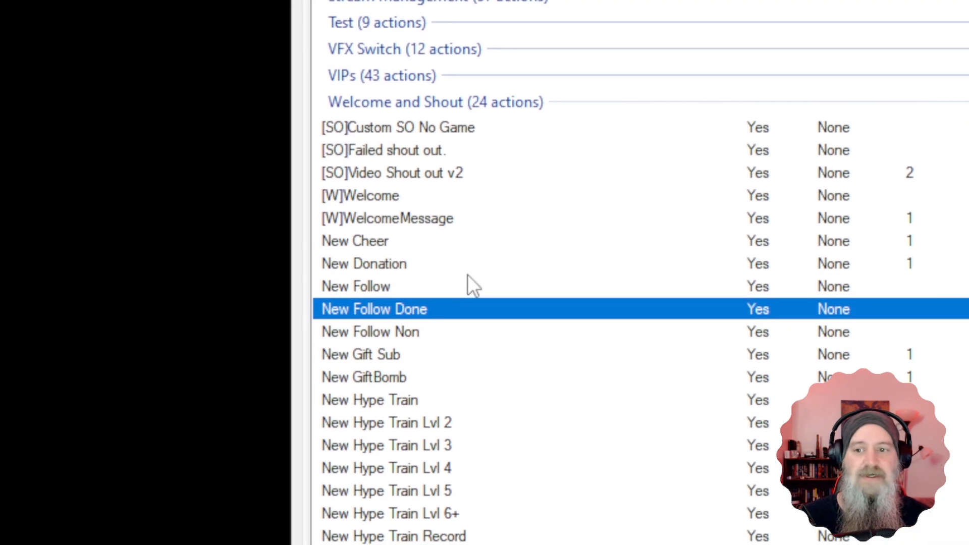
pyautogui.click(425, 287)
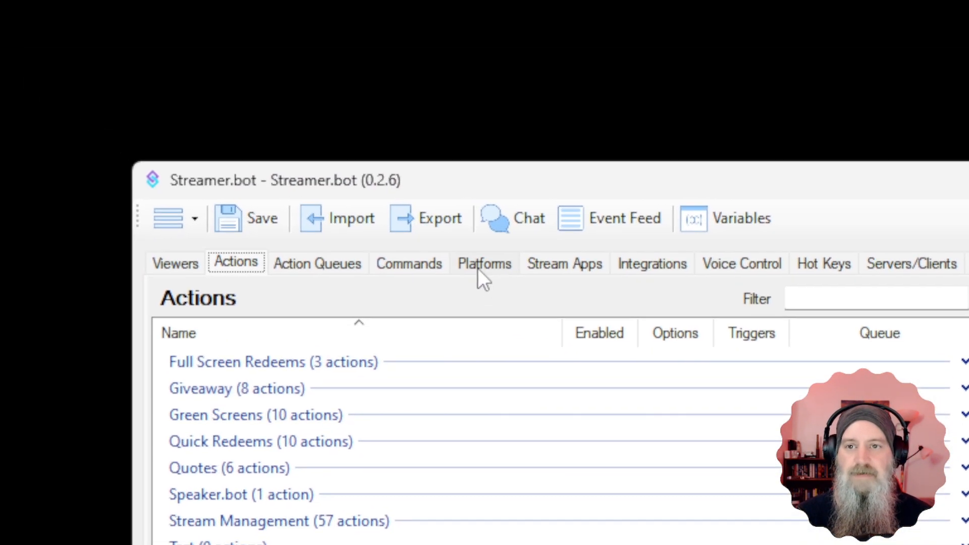
# Step: Open the Twitch channel point rewards and start adding a new reward
pyautogui.click(478, 268)
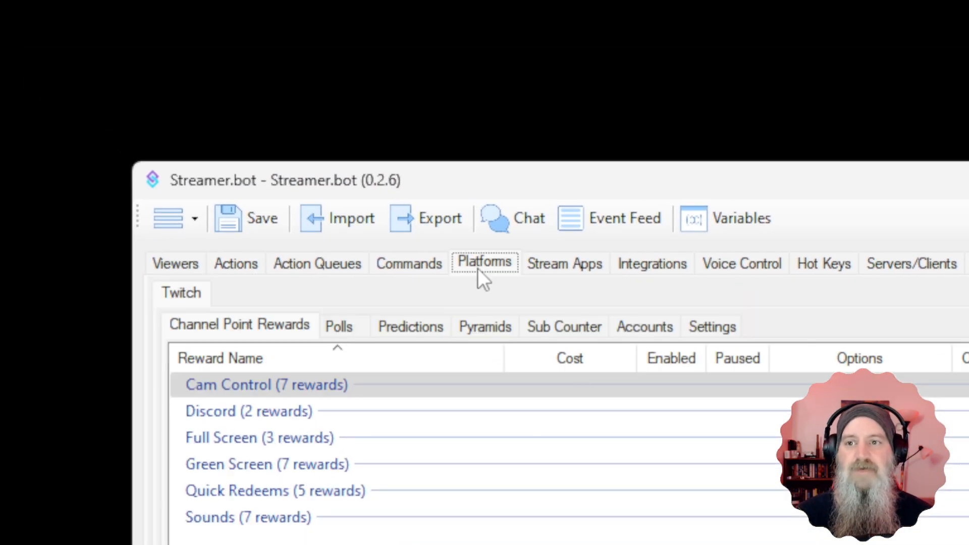
pyautogui.click(193, 299)
pyautogui.click(213, 330)
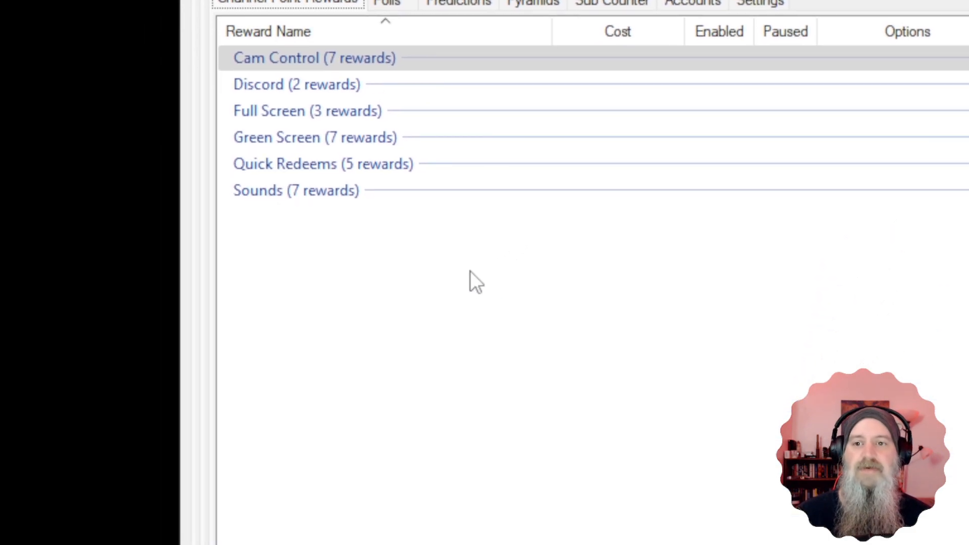
pyautogui.rightClick(466, 252)
pyautogui.click(493, 266)
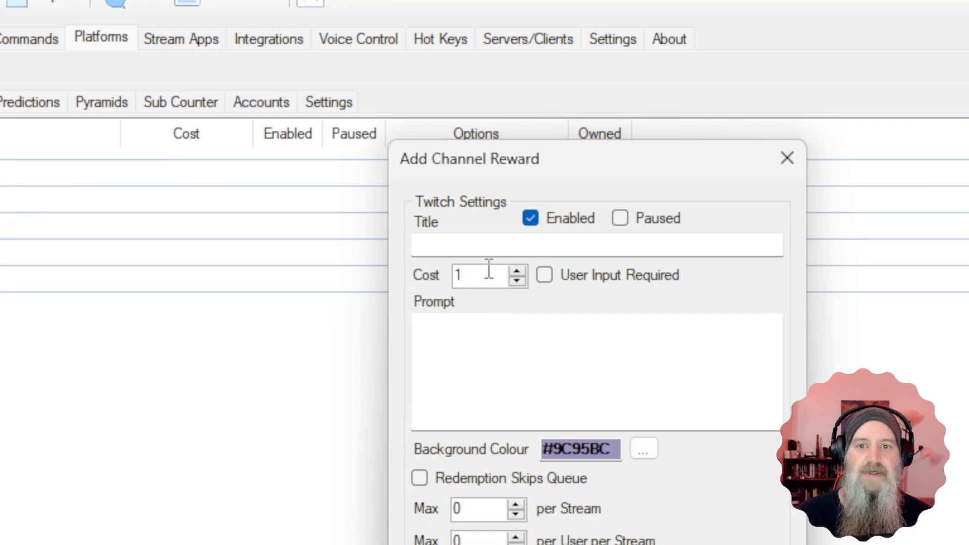
# Step: Title the new reward "UNSilent Your Follow!" and set its cost to 10
pyautogui.click(483, 247)
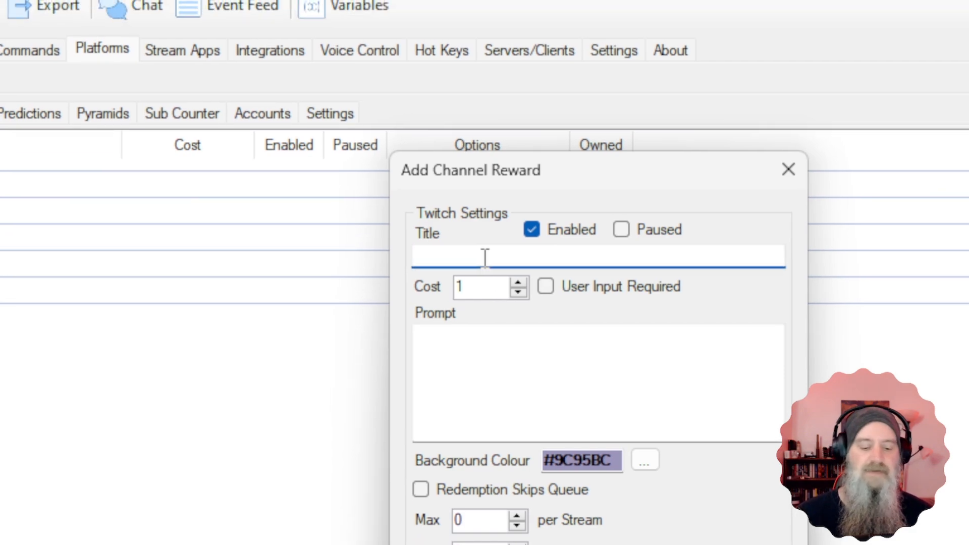
pyautogui.write('UN')
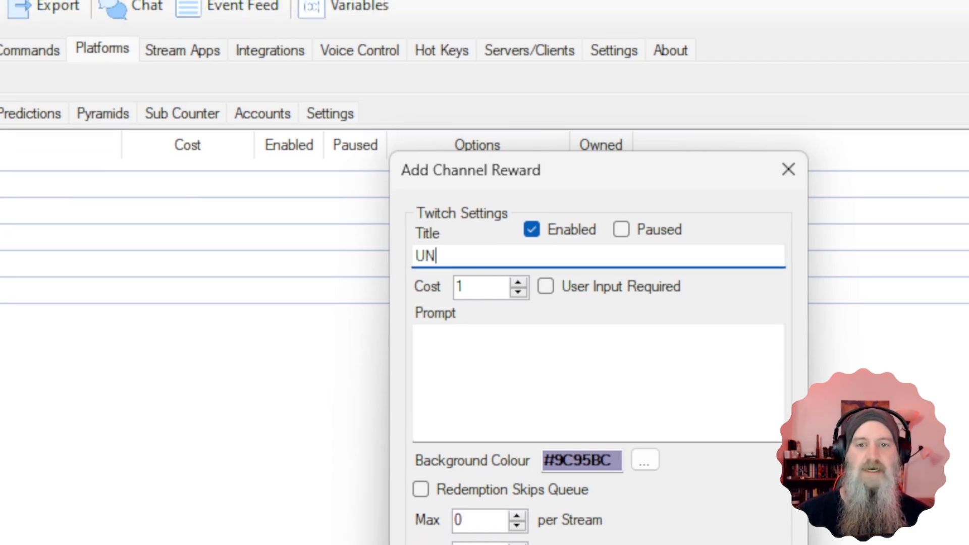
pyautogui.write('Sile')
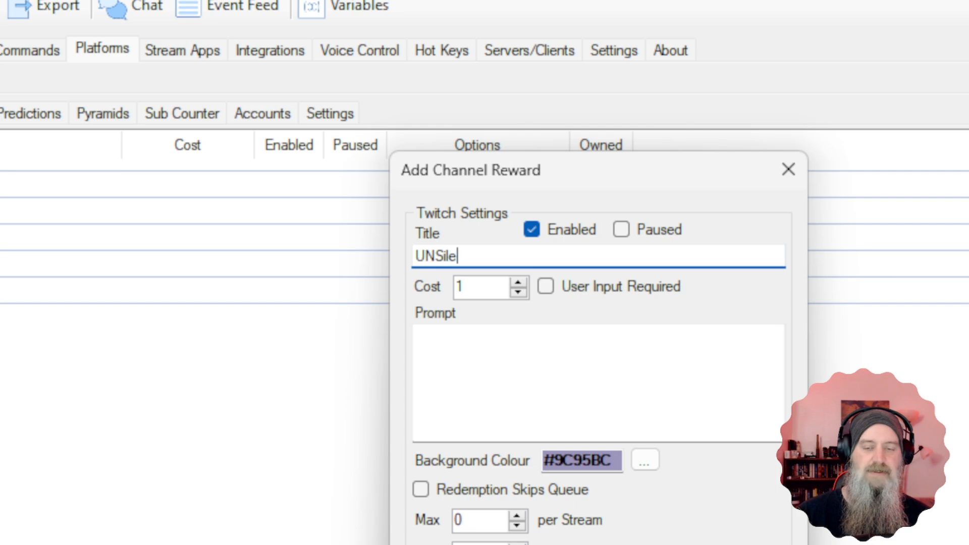
pyautogui.write('nt Your')
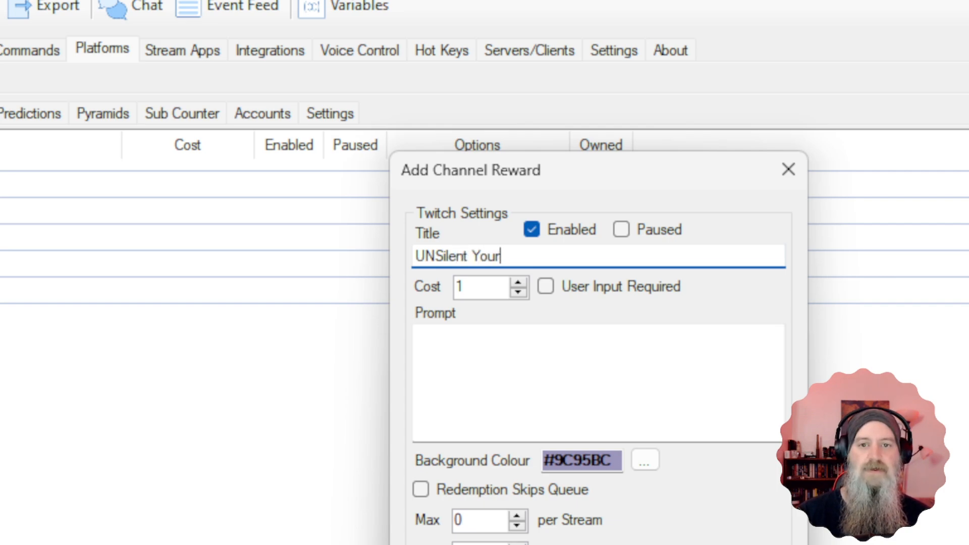
pyautogui.write('Follow!')
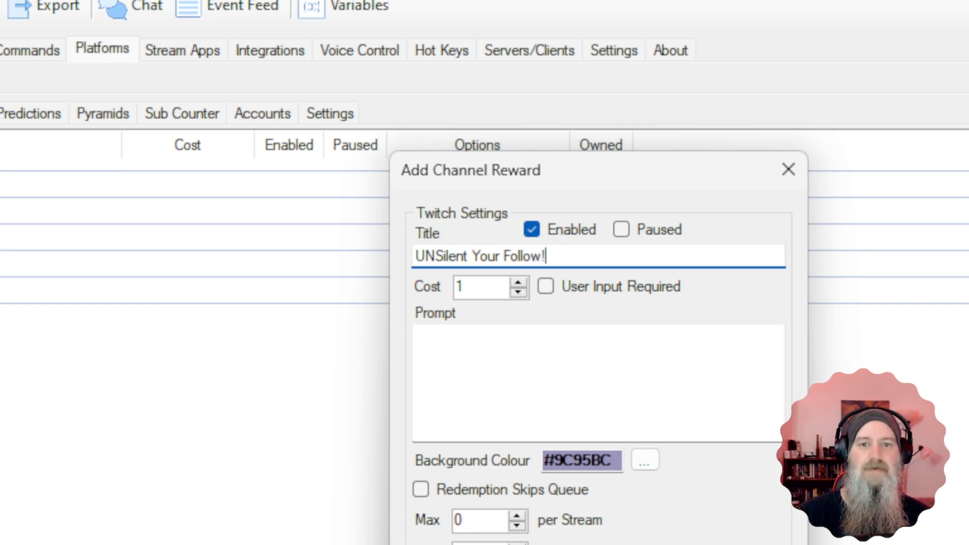
pyautogui.click(464, 286)
pyautogui.write('0')
# Step: Begin the reward's prompt with "Silent Follows are enabled on this channel."
pyautogui.click(481, 398)
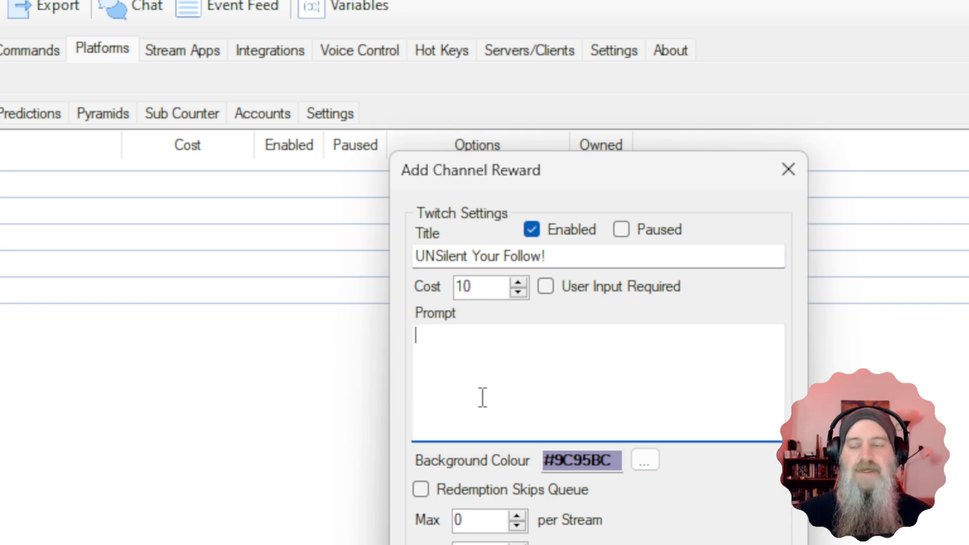
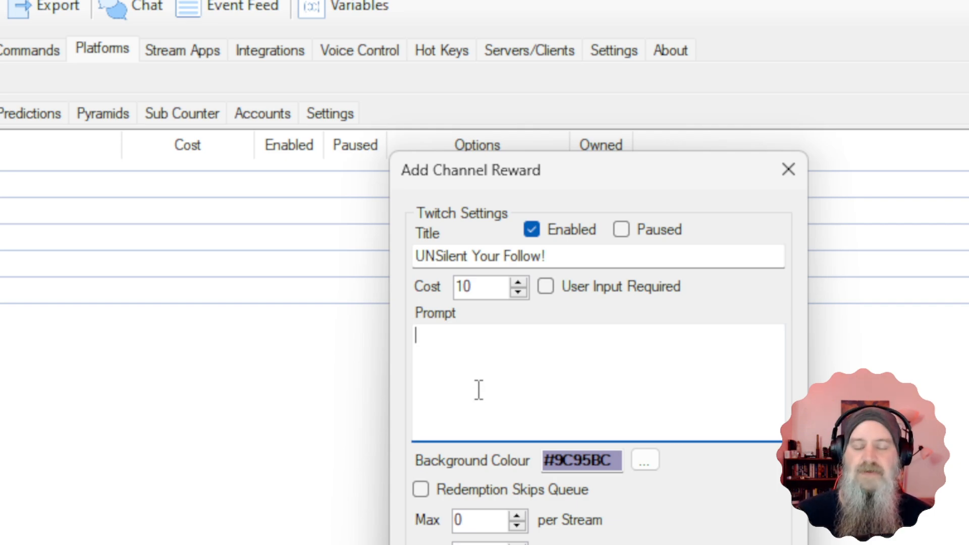
pyautogui.write('Silent Follwos a')
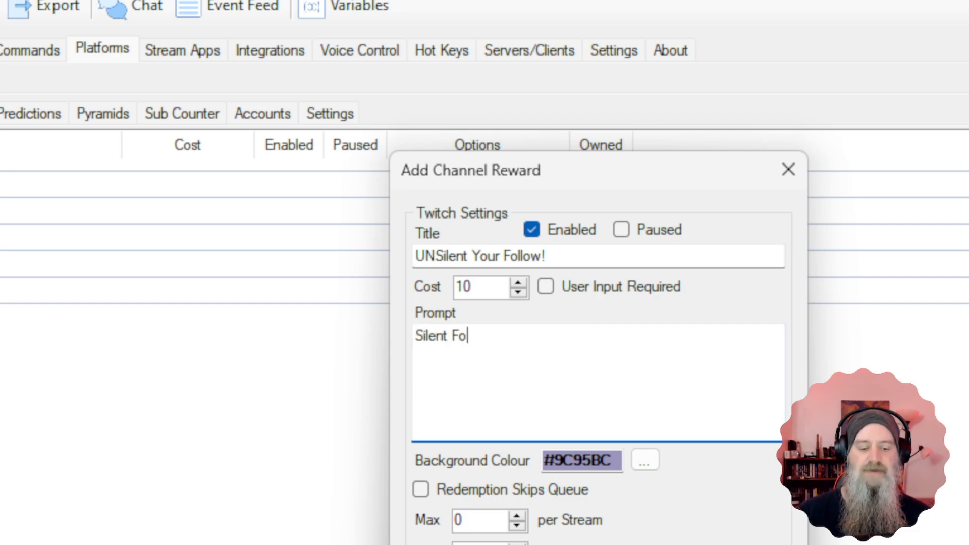
pyautogui.press('BackSpace')
pyautogui.press('BackSpace')
pyautogui.press('BackSpace')
pyautogui.press('BackSpace')
pyautogui.press('BackSpace')
pyautogui.write('ows are en')
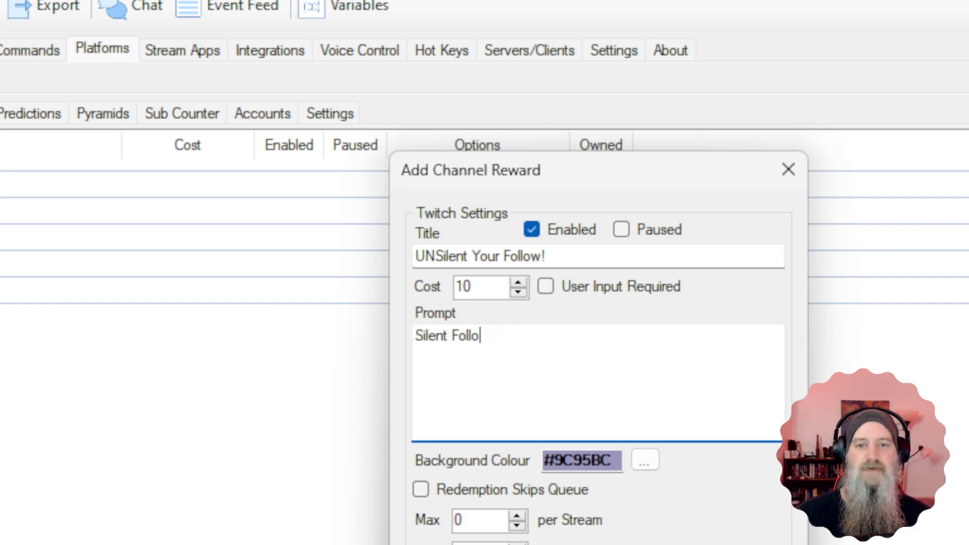
pyautogui.write('a')
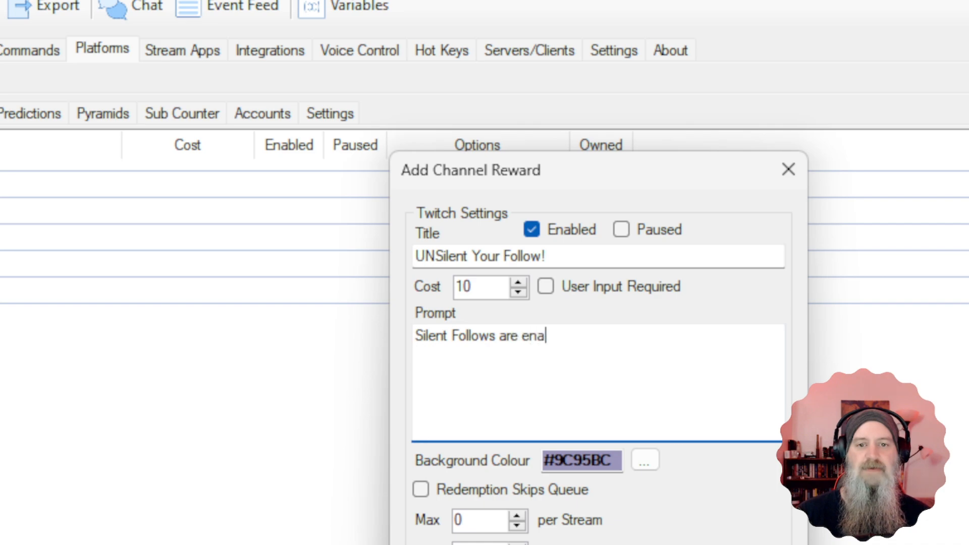
pyautogui.write('bled on thei')
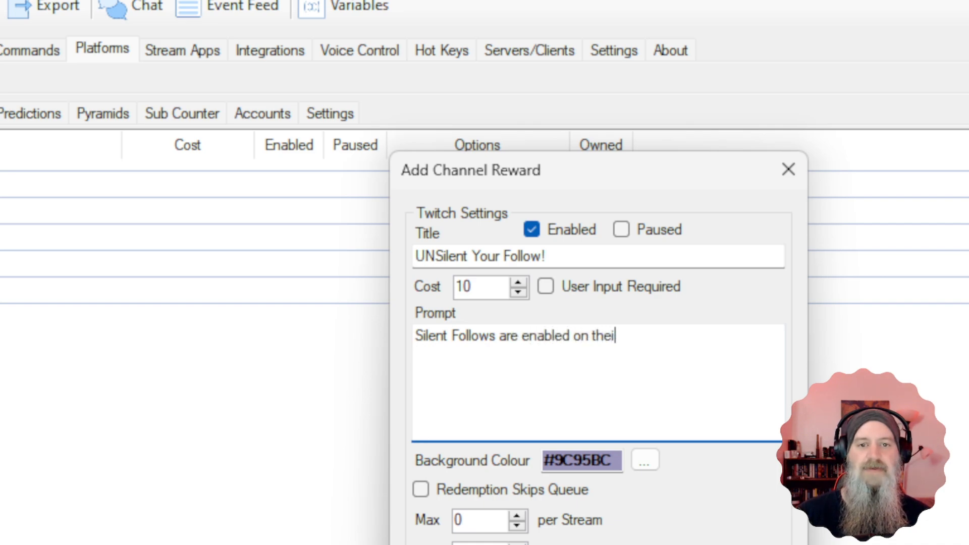
pyautogui.press('BackSpace')
pyautogui.press('BackSpace')
pyautogui.write('is cha')
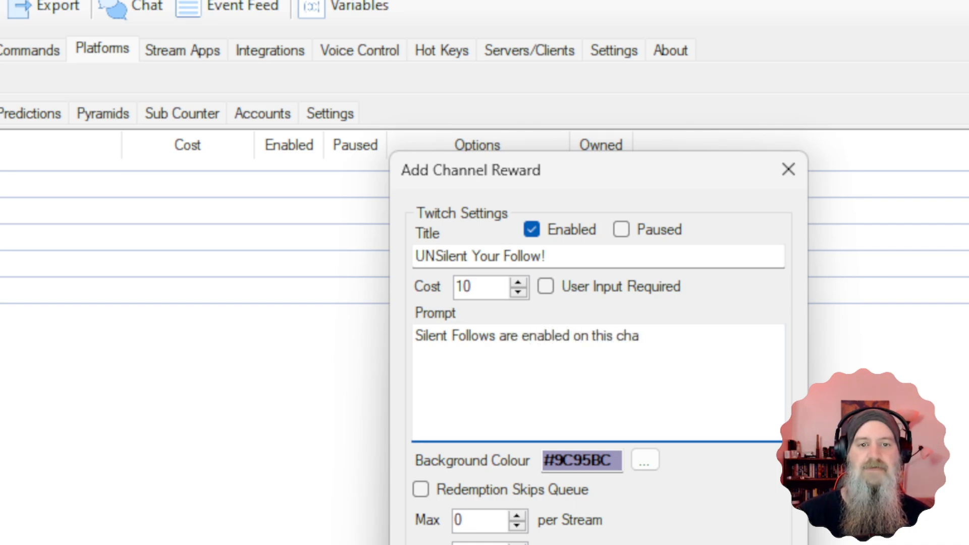
pyautogui.write('nnel')
pyautogui.press('BackSpace')
pyautogui.press('BackSpace')
pyautogui.press('BackSpace')
pyautogui.press('BackSpace')
pyautogui.write('annel. ')
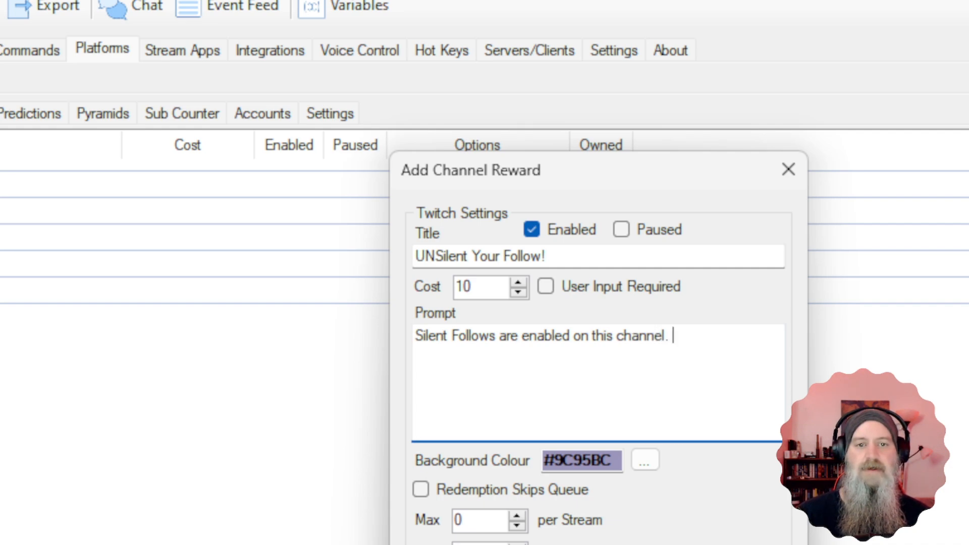
# Step: Continue the prompt with "However, if you want your follow to be announced, just redeem this!"
pyautogui.write('However,')
pyautogui.write(' iofd')
pyautogui.press('BackSpace')
pyautogui.press('BackSpace')
pyautogui.press('BackSpace')
pyautogui.write('d')
pyautogui.press('BackSpace')
pyautogui.write('f you want your follow alew')
pyautogui.press('BackSpace')
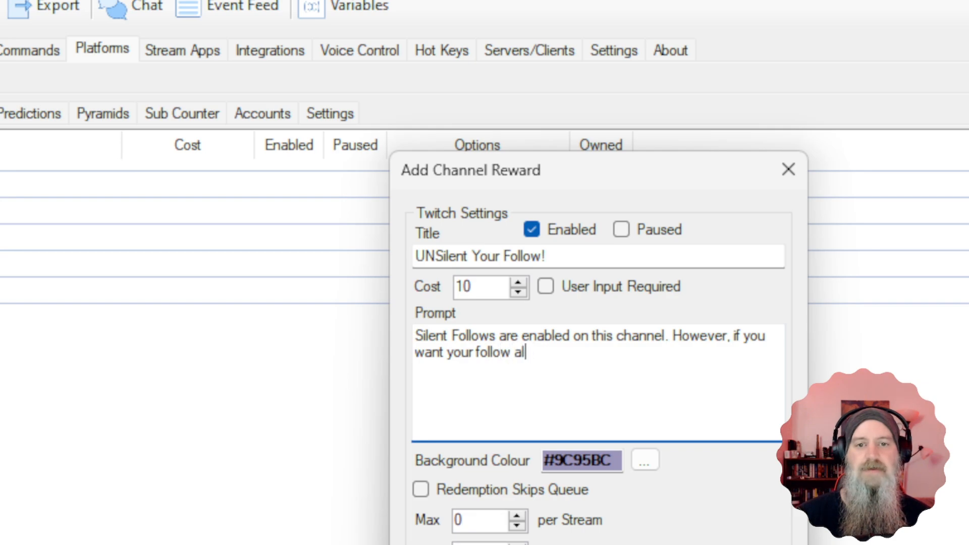
pyautogui.press('BackSpace')
pyautogui.press('BackSpace')
pyautogui.write('to be a')
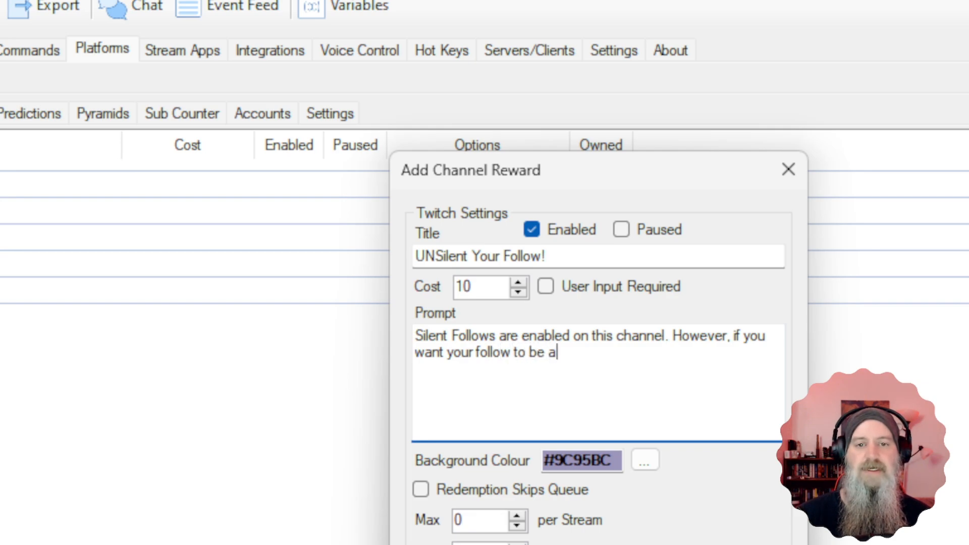
pyautogui.write('nnounced,')
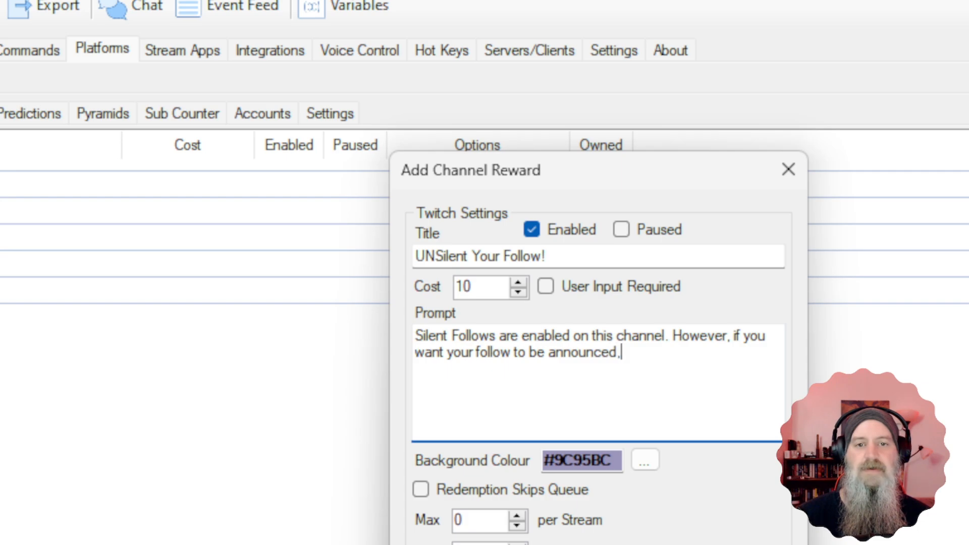
pyautogui.write(' just redeem this!')
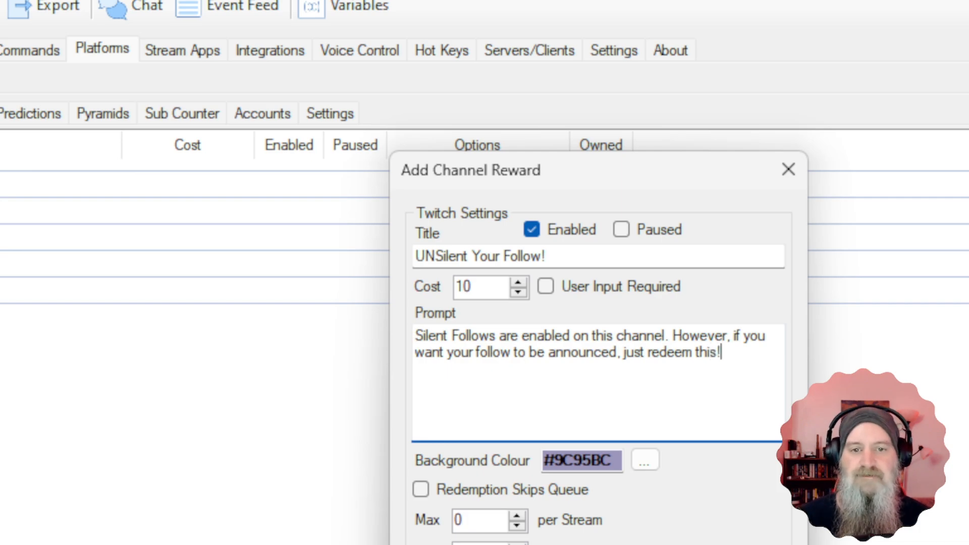
# Step: Set the reward's background colour to #8080FF, assign it to the Quick Redeems group, and add the reward
pyautogui.click(643, 462)
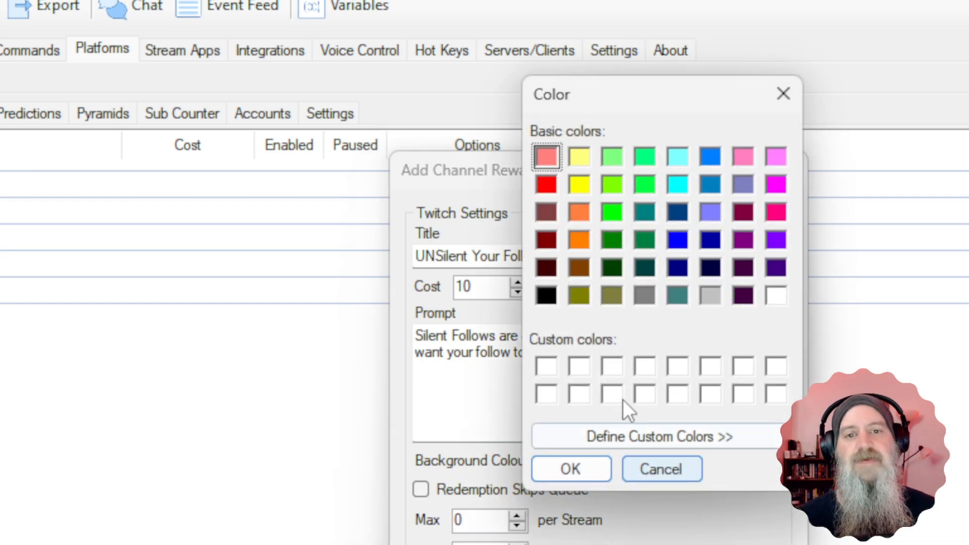
pyautogui.click(711, 211)
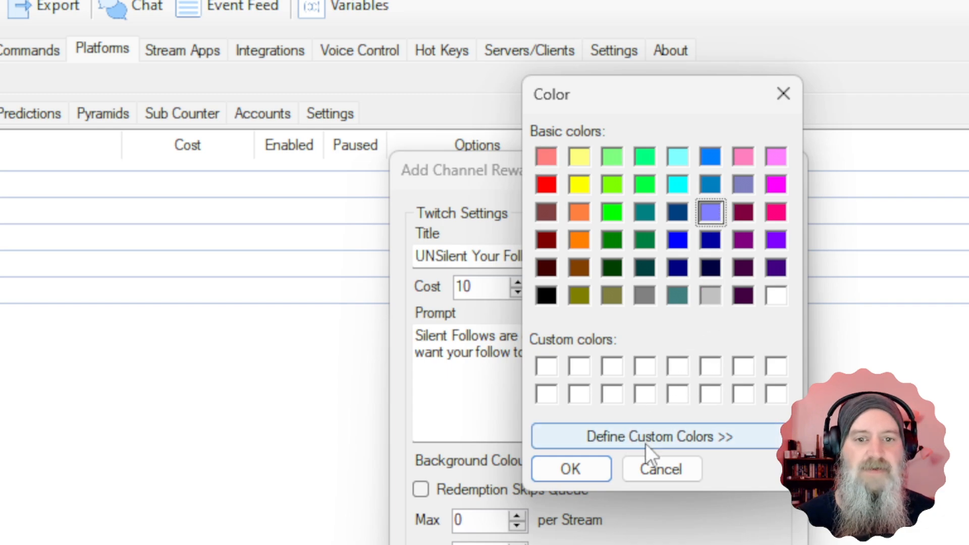
pyautogui.click(571, 468)
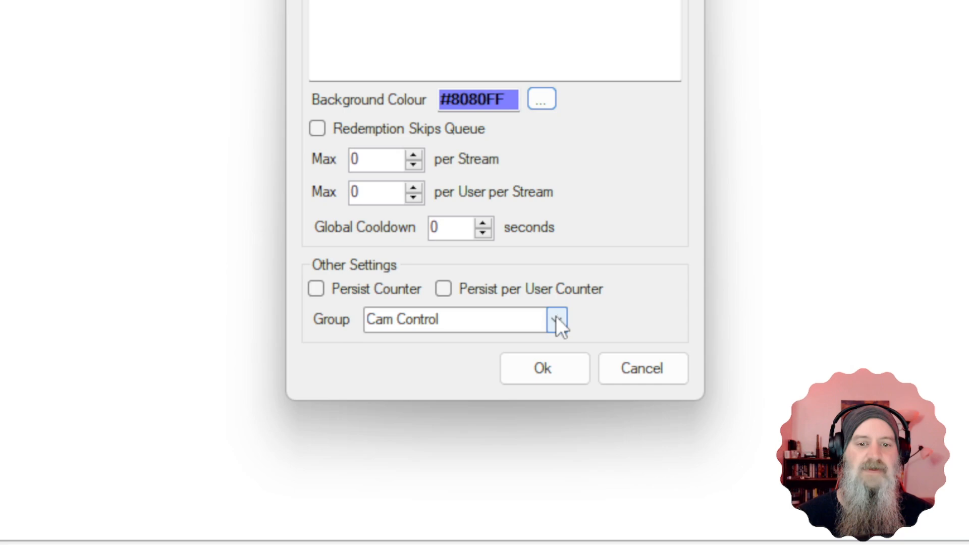
pyautogui.click(556, 320)
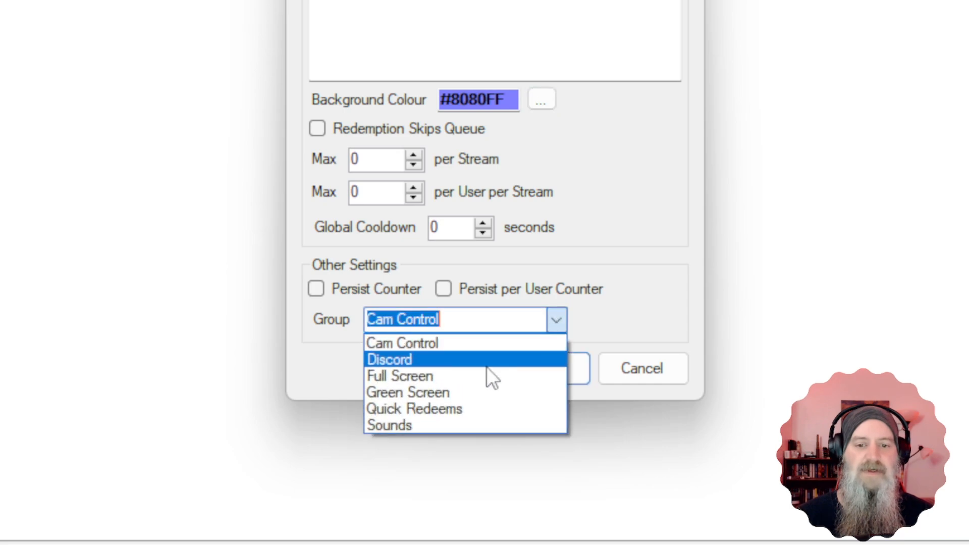
pyautogui.click(407, 407)
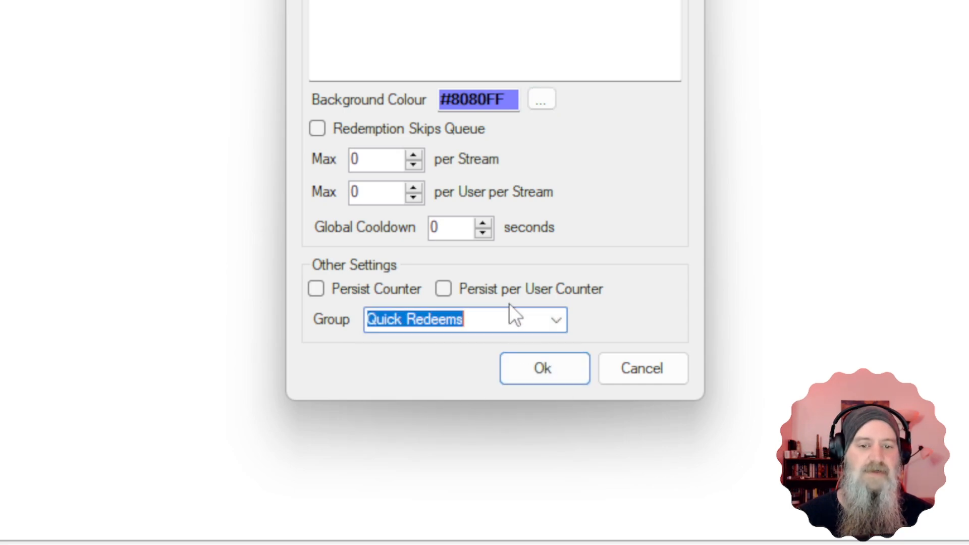
pyautogui.click(540, 367)
# Step: Switch to Twitch in the browser and open Manage Power-ups & Channel Points in the Creator Dashboard
pyautogui.click(873, 274)
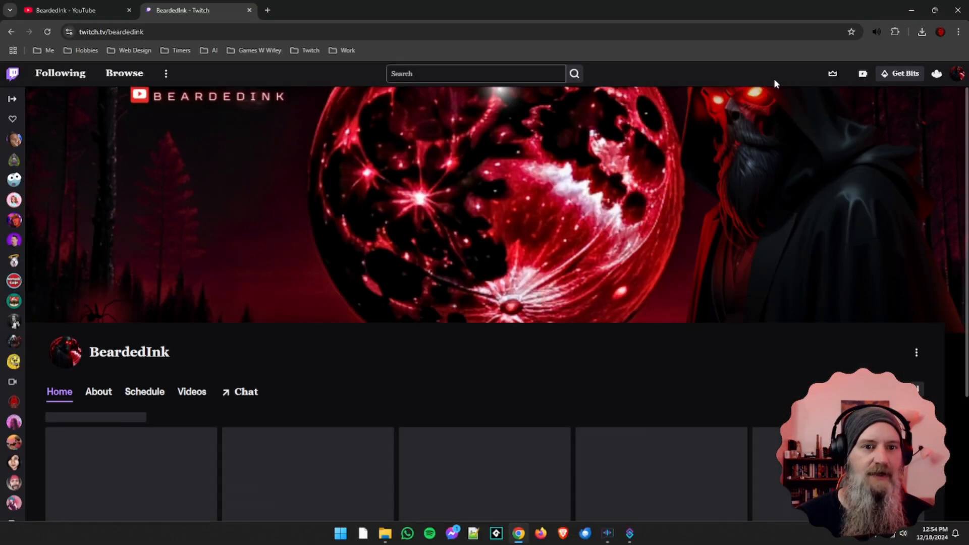
pyautogui.click(957, 74)
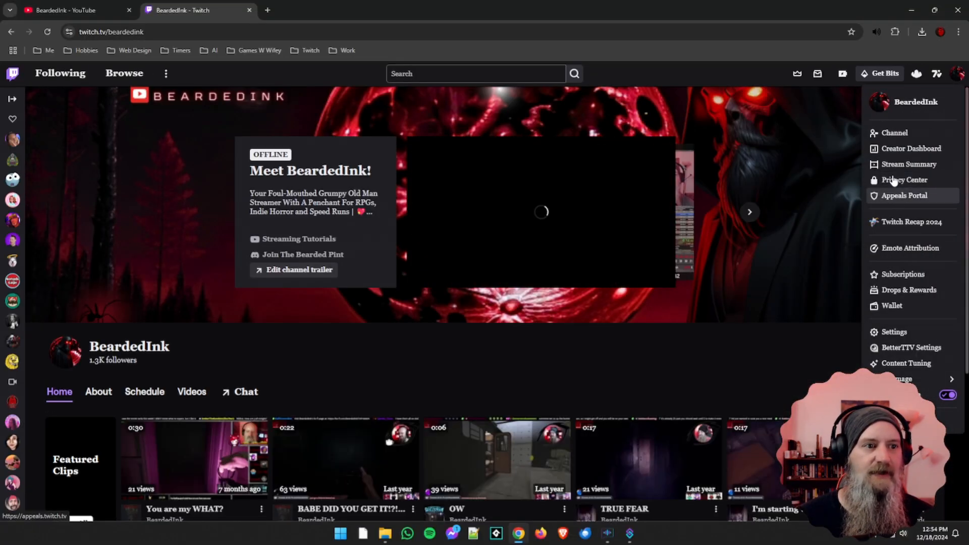
pyautogui.click(898, 149)
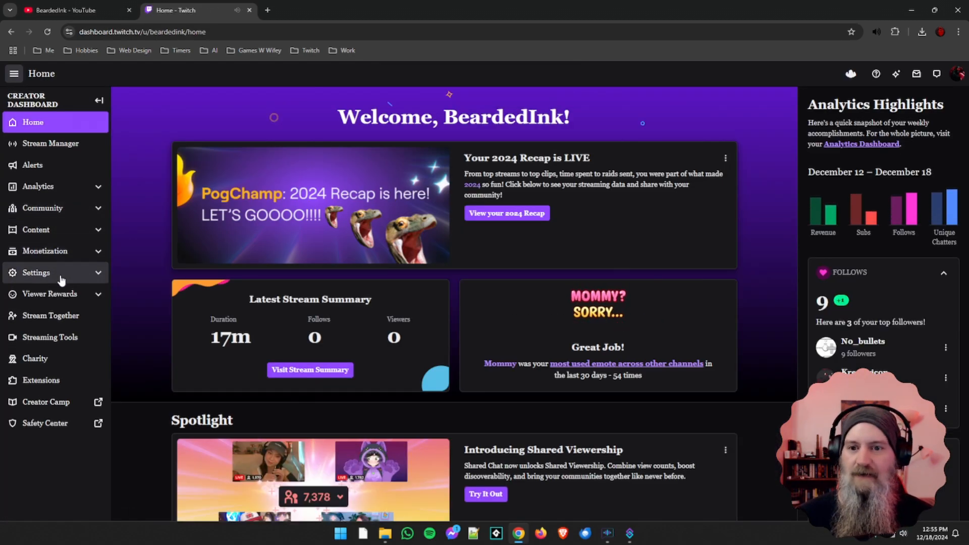
pyautogui.click(51, 296)
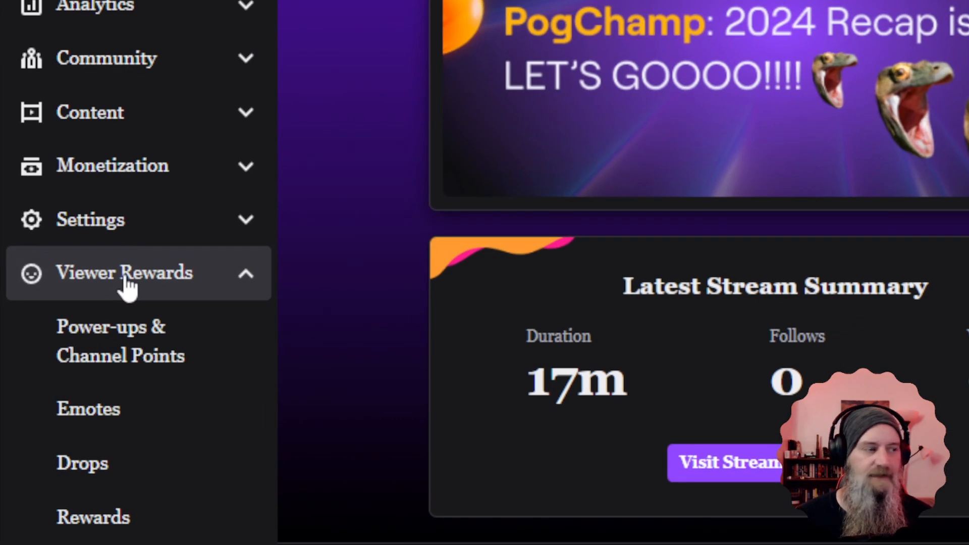
pyautogui.click(134, 363)
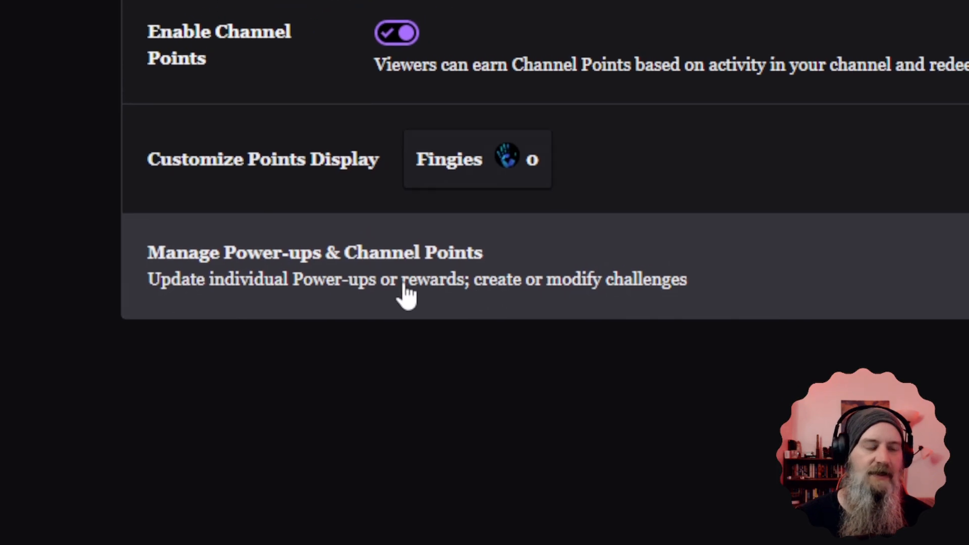
pyautogui.click(601, 293)
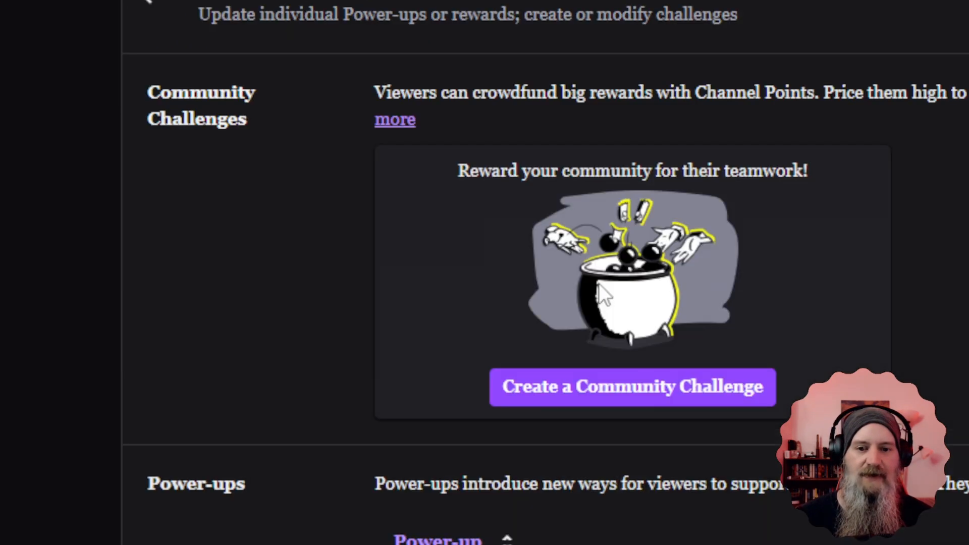
# Step: Open the custom reward UNSilent Your Follow! for editing
pyautogui.scroll(-10, 681, 411)
pyautogui.scroll(-7, 671, 427)
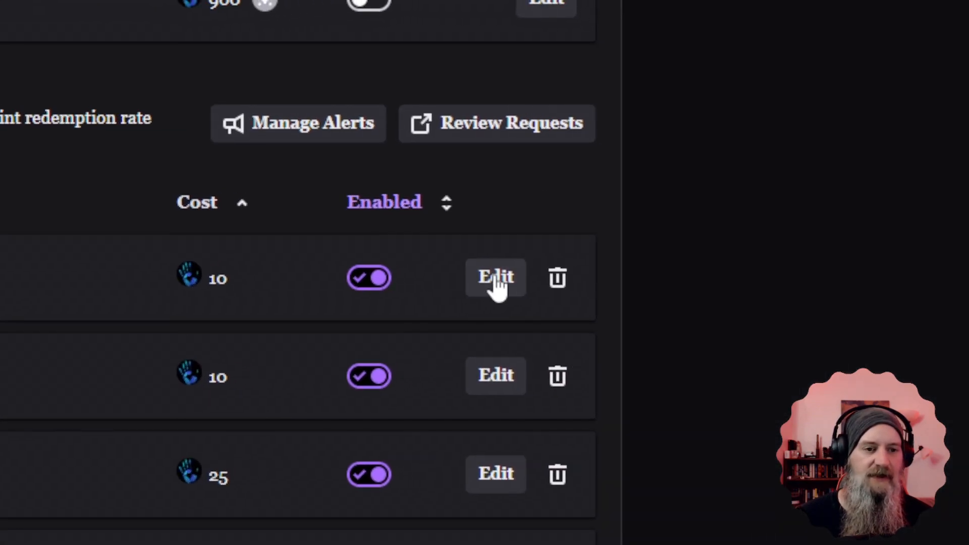
pyautogui.click(495, 279)
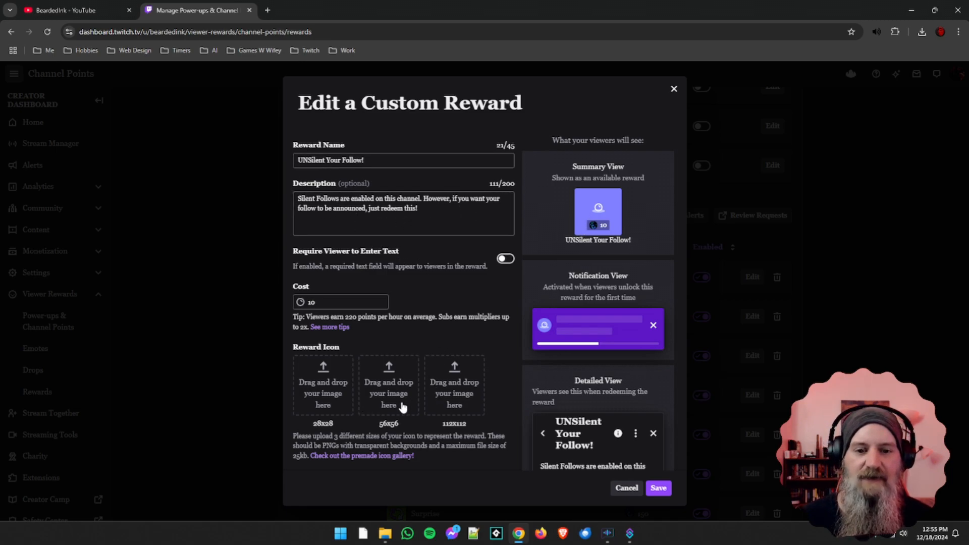
# Step: Add megaphone_112x112.png from the ChannelPoints folder as the reward's 112x112 icon
pyautogui.moveTo(386, 540)
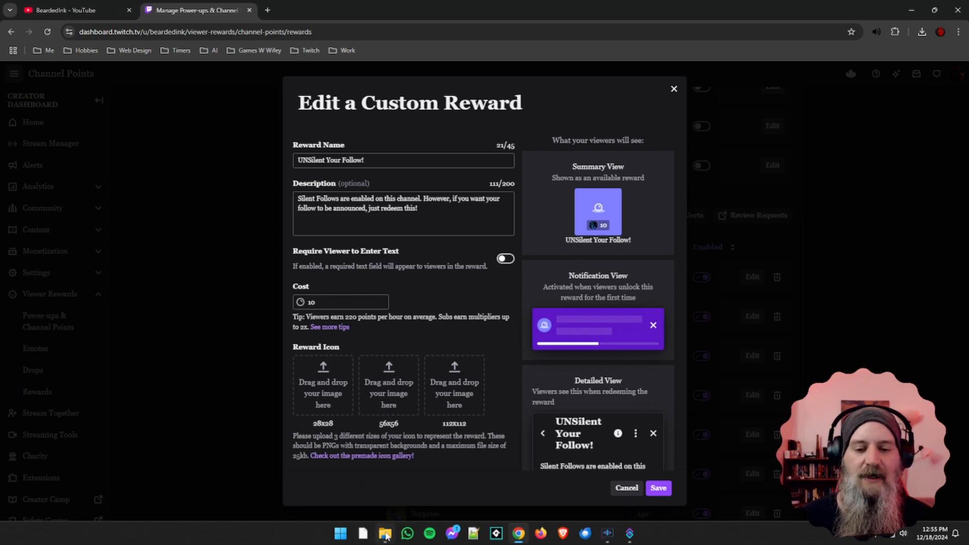
pyautogui.click(399, 477)
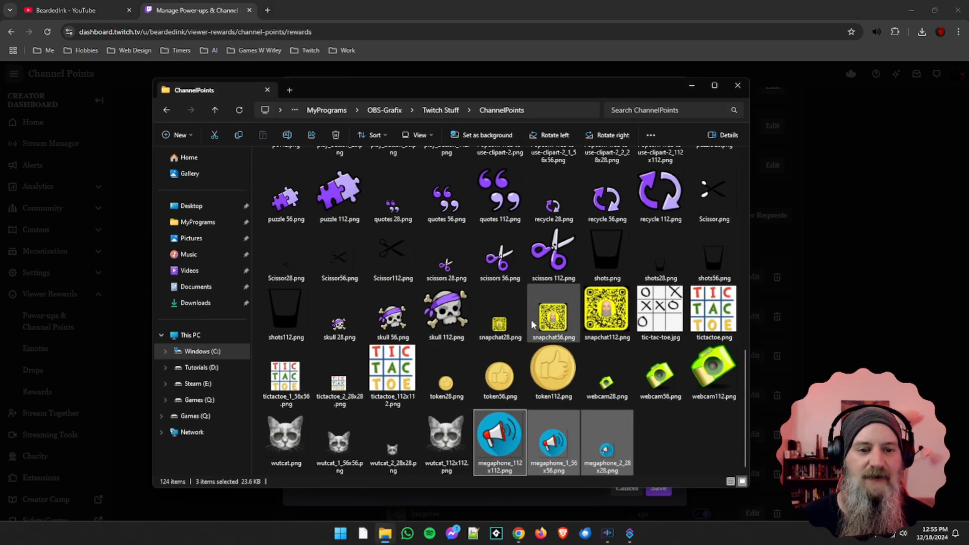
pyautogui.click(605, 439)
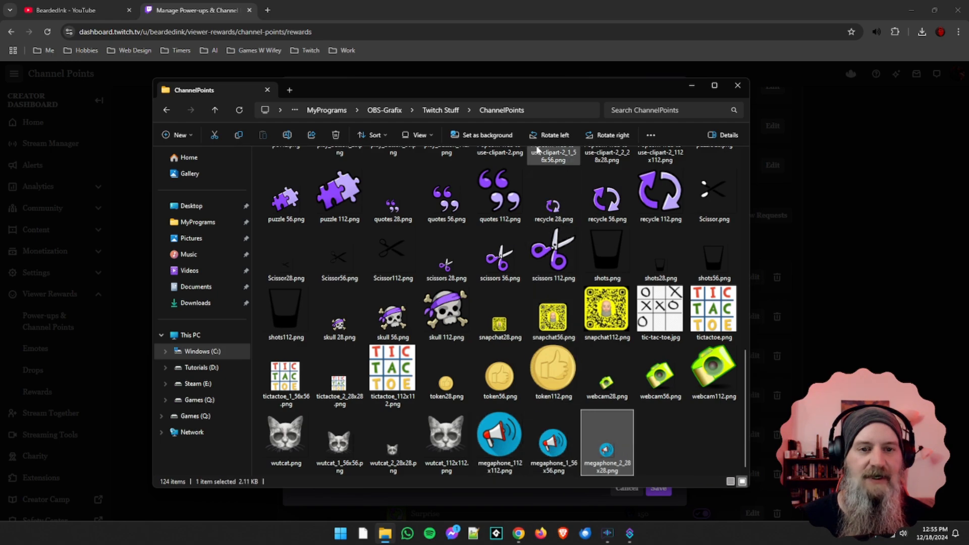
pyautogui.moveTo(530, 91); pyautogui.dragTo(864, 52)
pyautogui.moveTo(939, 406); pyautogui.dragTo(454, 386)
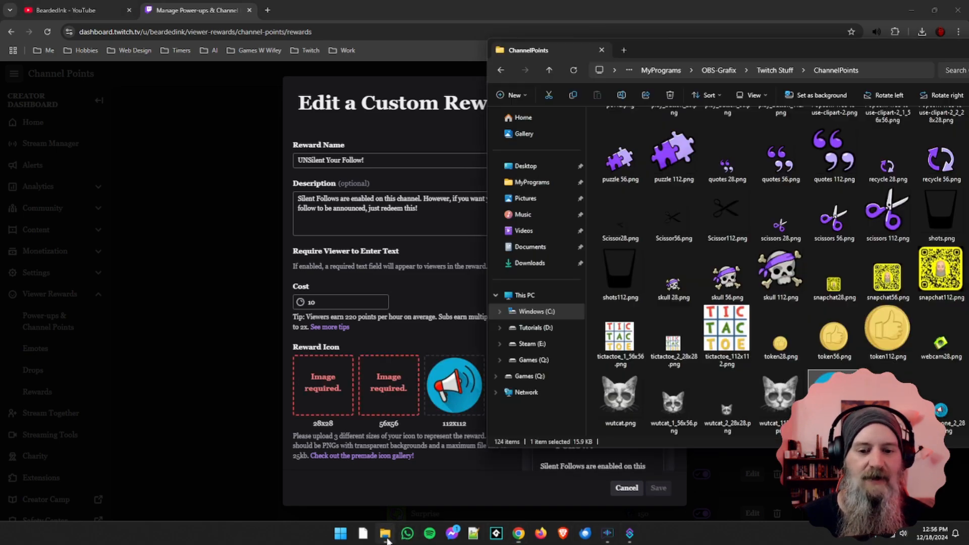
# Step: Add megaphone_1_56x56.png and megaphone_2_28x28.png as the 56x56 and 28x28 reward icons, and save the reward
pyautogui.click(385, 534)
pyautogui.moveTo(888, 402); pyautogui.dragTo(386, 412)
pyautogui.click(384, 536)
pyautogui.moveTo(940, 409); pyautogui.dragTo(320, 396)
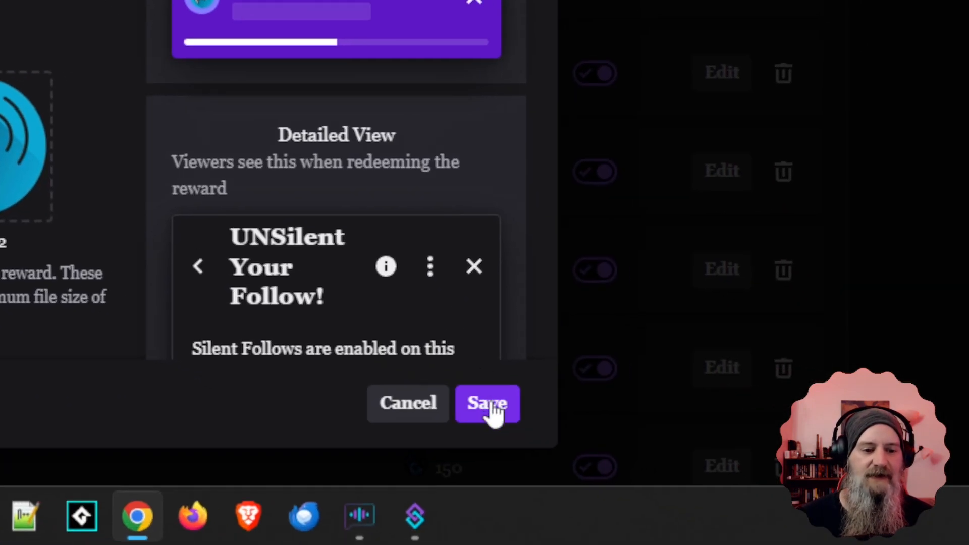
pyautogui.click(492, 410)
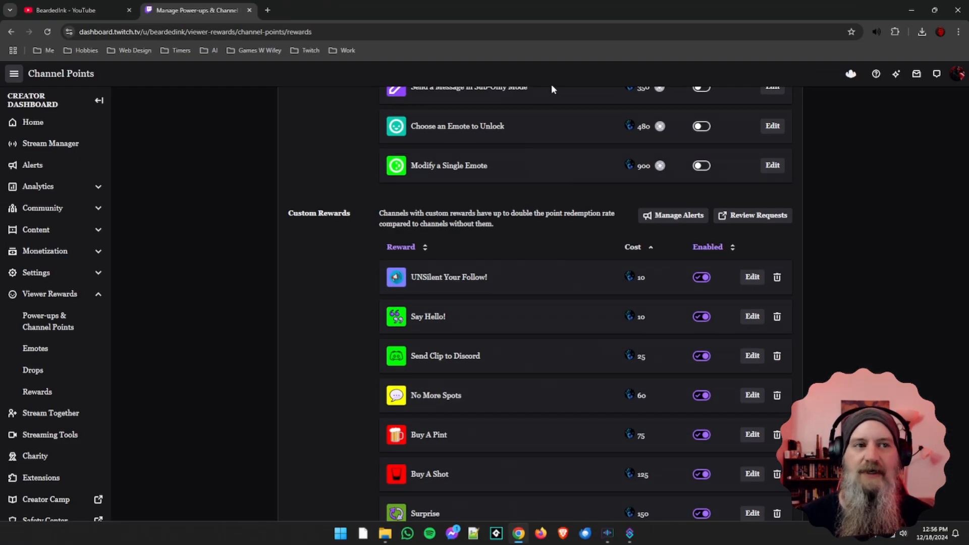
# Step: Clear away the browser and the ChannelPoints folder window, and return to the New Follow action in Streamer.bot
pyautogui.click(911, 13)
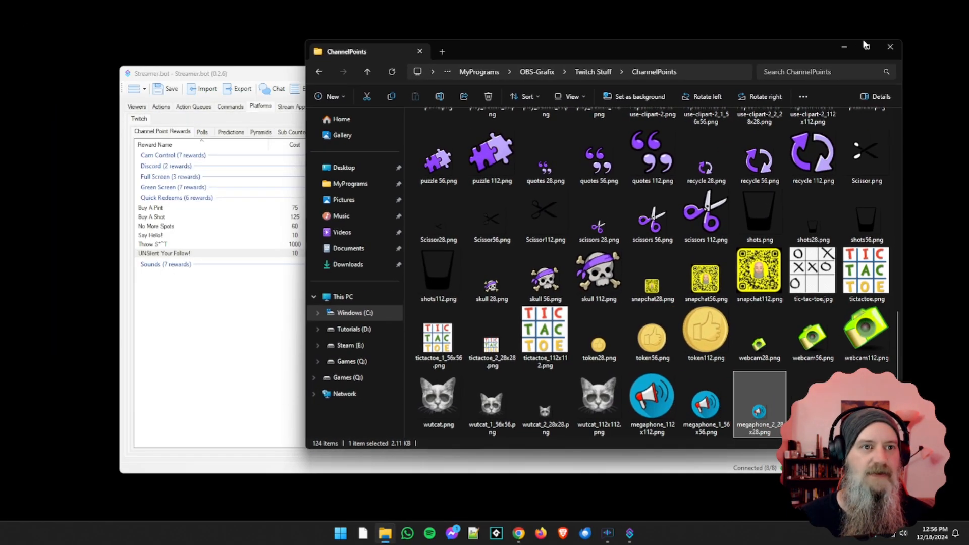
pyautogui.click(889, 46)
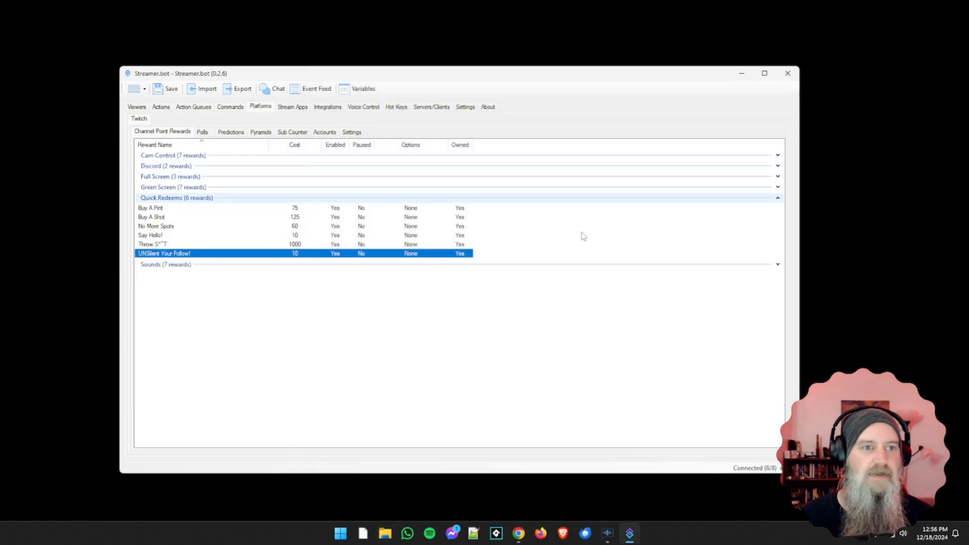
pyautogui.click(161, 107)
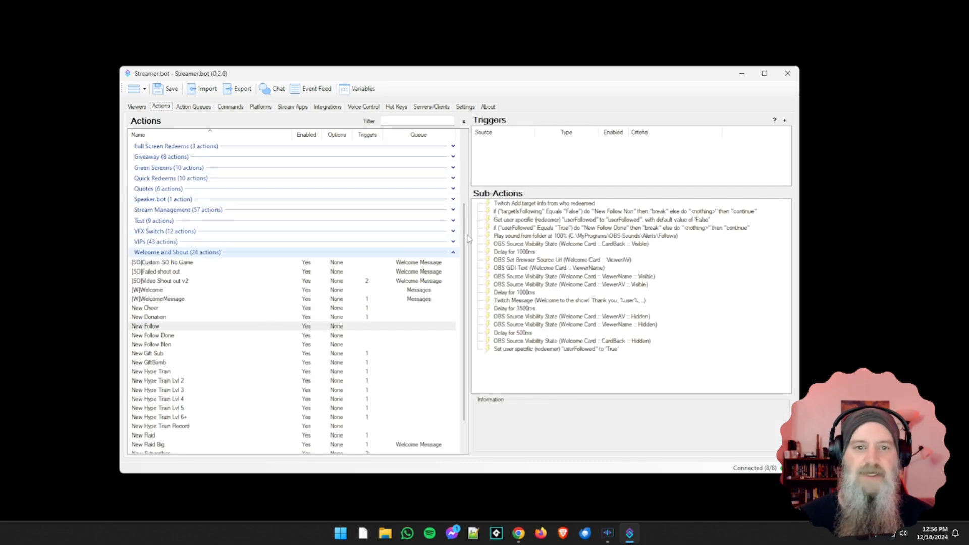
pyautogui.rightClick(524, 155)
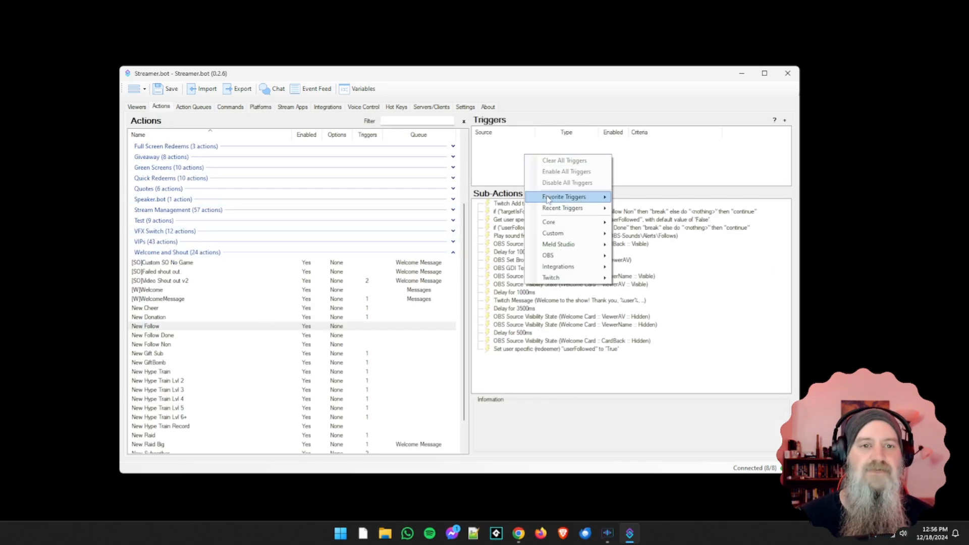
pyautogui.moveTo(549, 200)
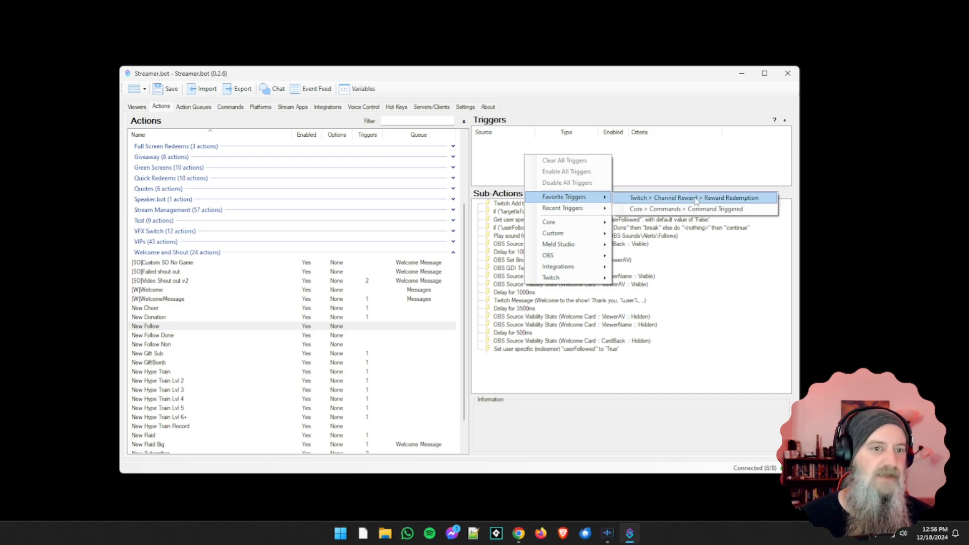
pyautogui.click(734, 198)
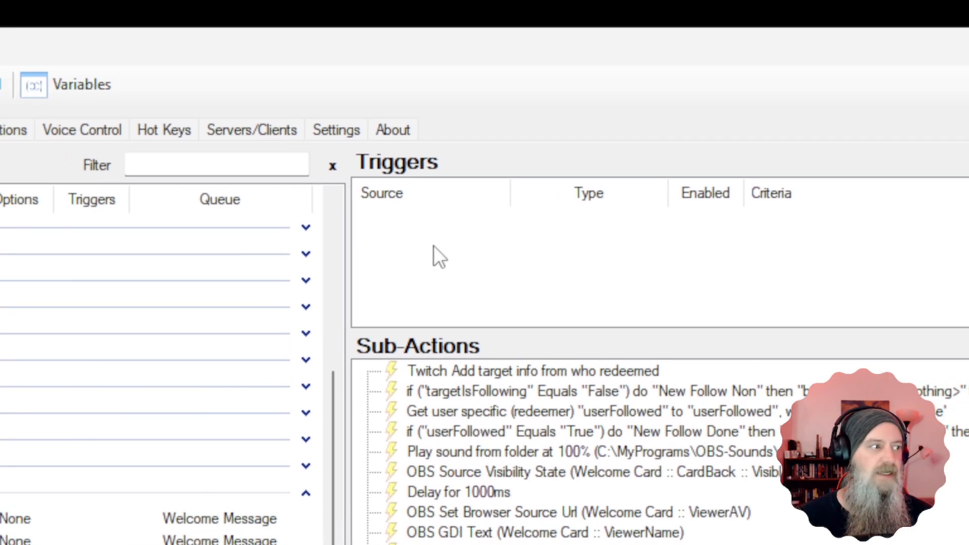
pyautogui.rightClick(406, 231)
pyautogui.moveTo(499, 334)
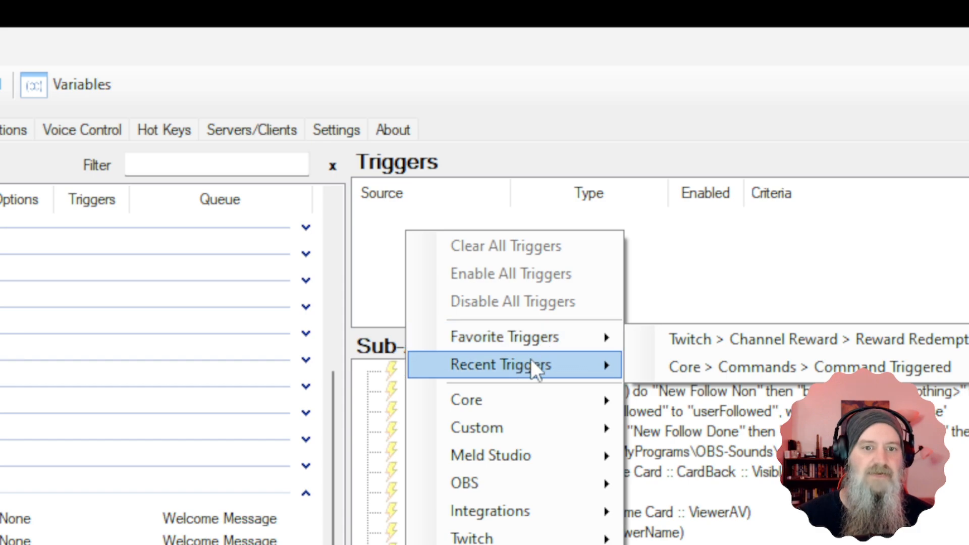
pyautogui.moveTo(484, 538)
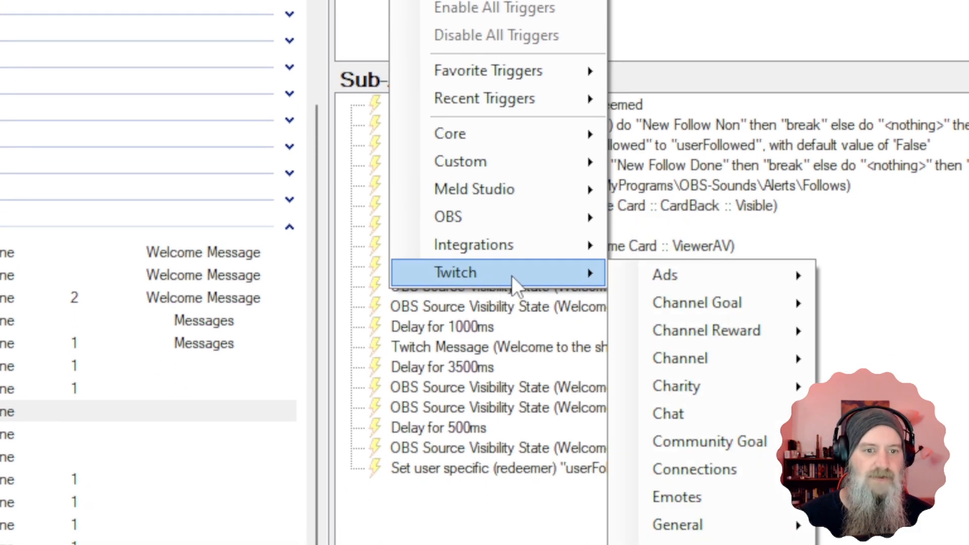
pyautogui.moveTo(692, 334)
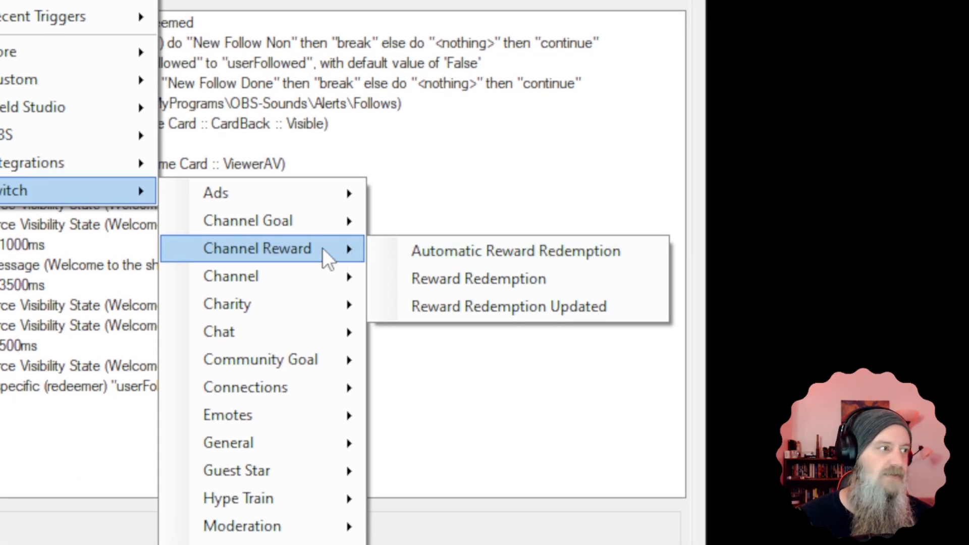
pyautogui.click(457, 281)
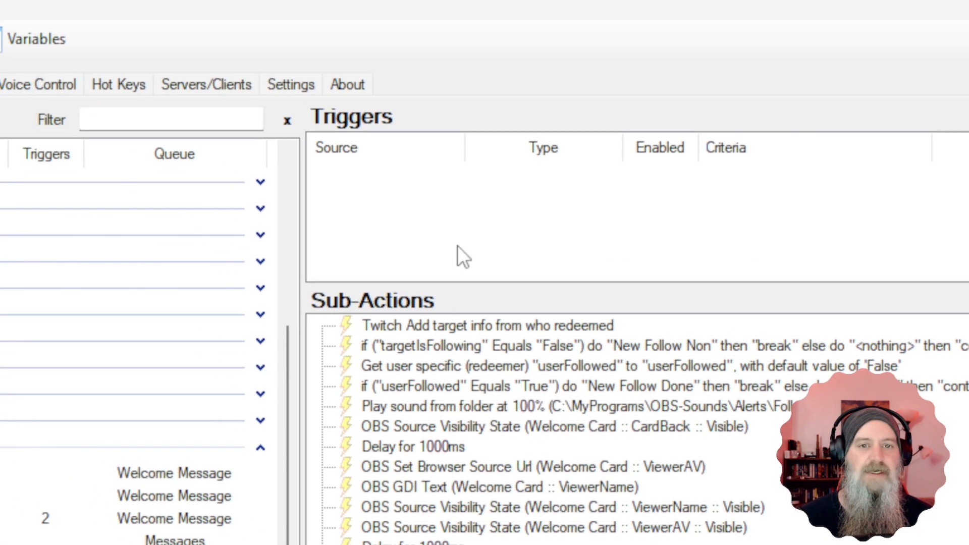
pyautogui.rightClick(423, 211)
pyautogui.moveTo(495, 313)
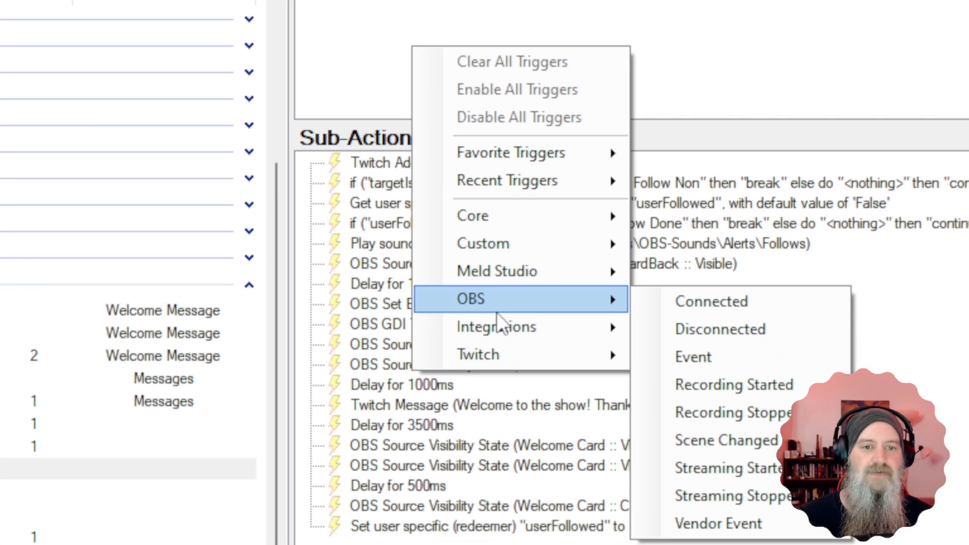
pyautogui.moveTo(486, 278)
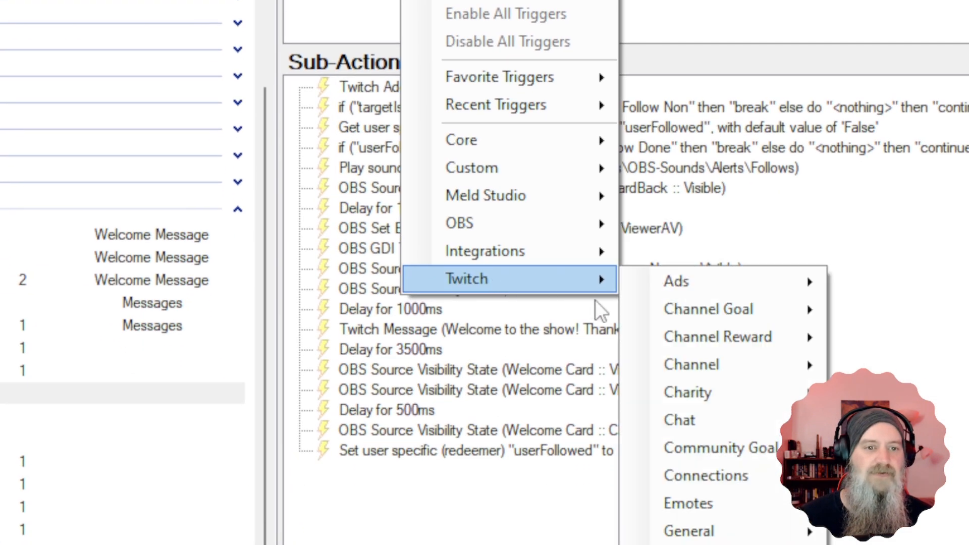
pyautogui.moveTo(692, 339)
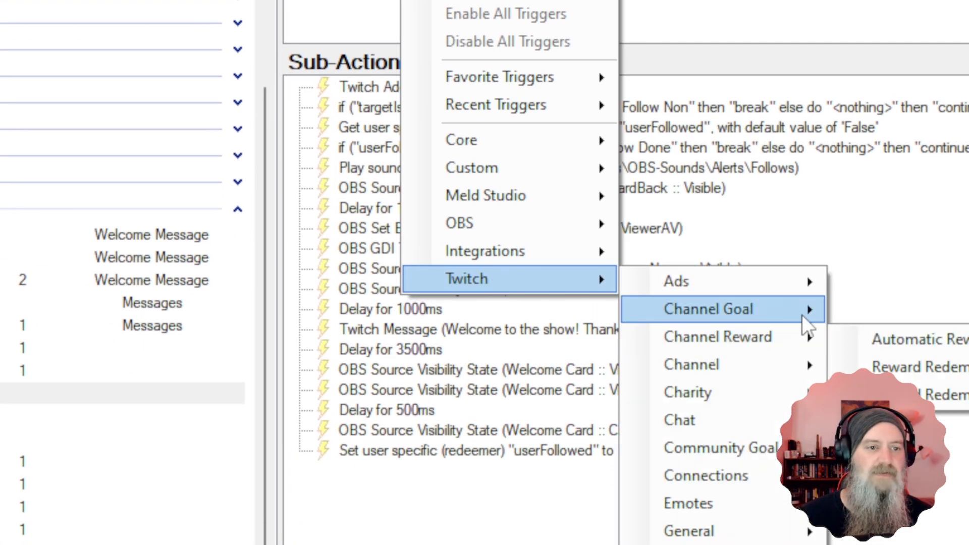
pyautogui.click(914, 371)
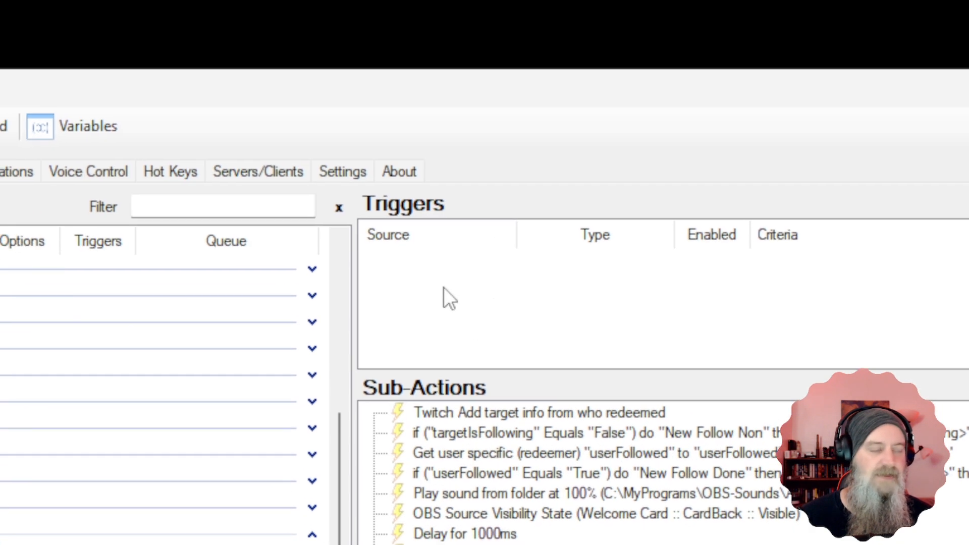
# Step: Add a Twitch Channel Reward > Reward Redemption trigger for UNSilent Your Follow! to the New Follow action
pyautogui.rightClick(429, 276)
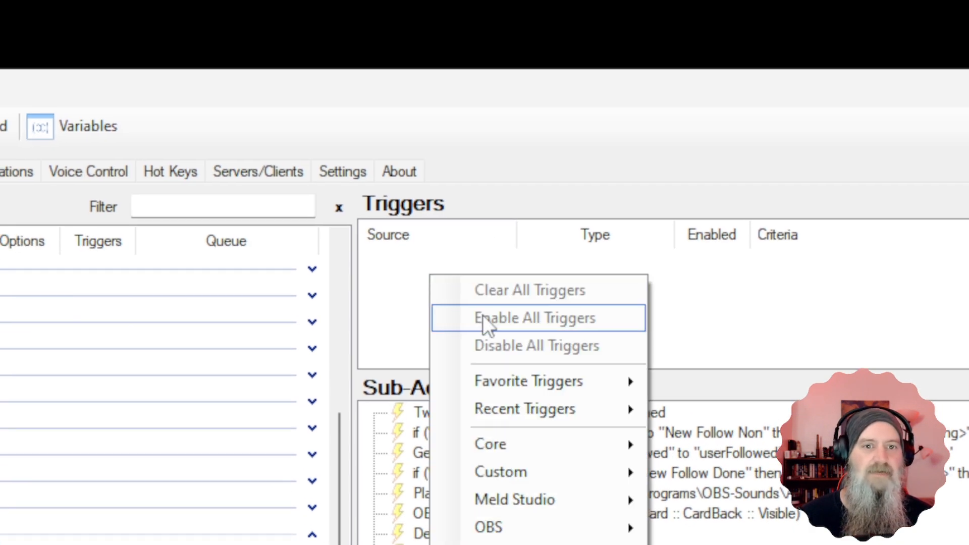
pyautogui.moveTo(605, 377)
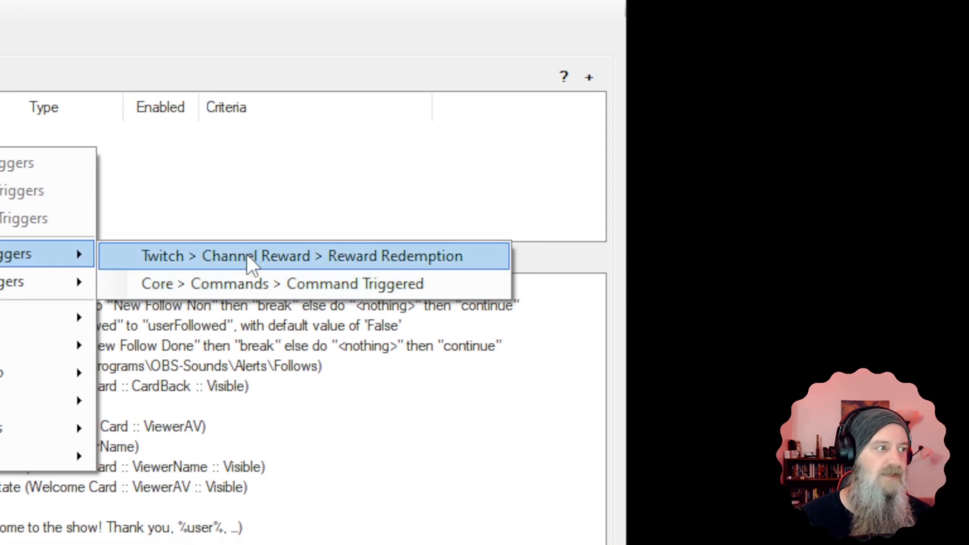
pyautogui.click(246, 254)
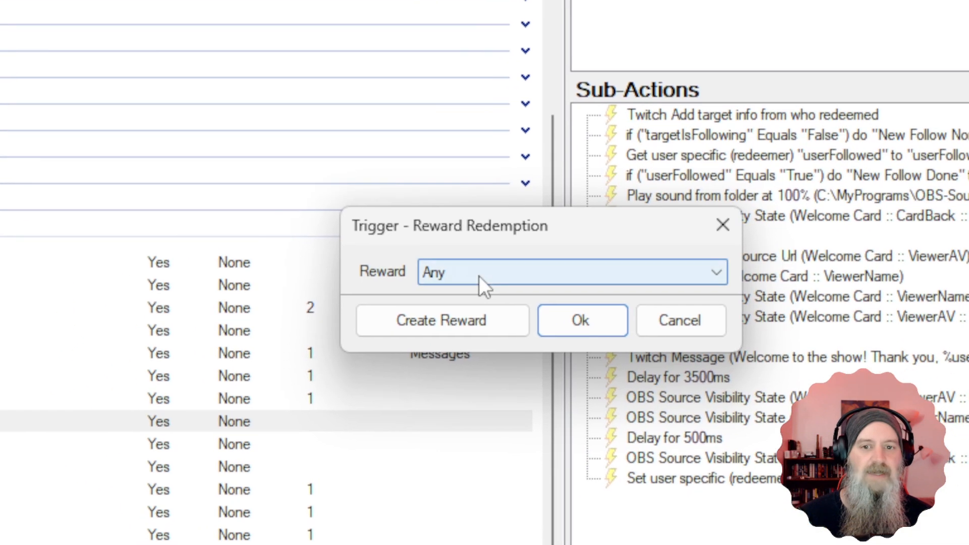
pyautogui.click(480, 275)
pyautogui.scroll(-1, 505, 454)
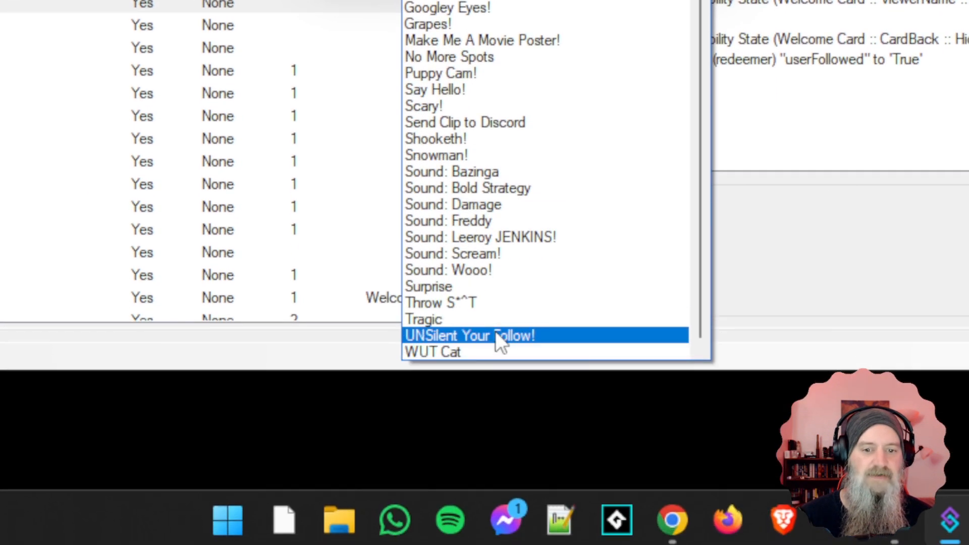
pyautogui.click(495, 334)
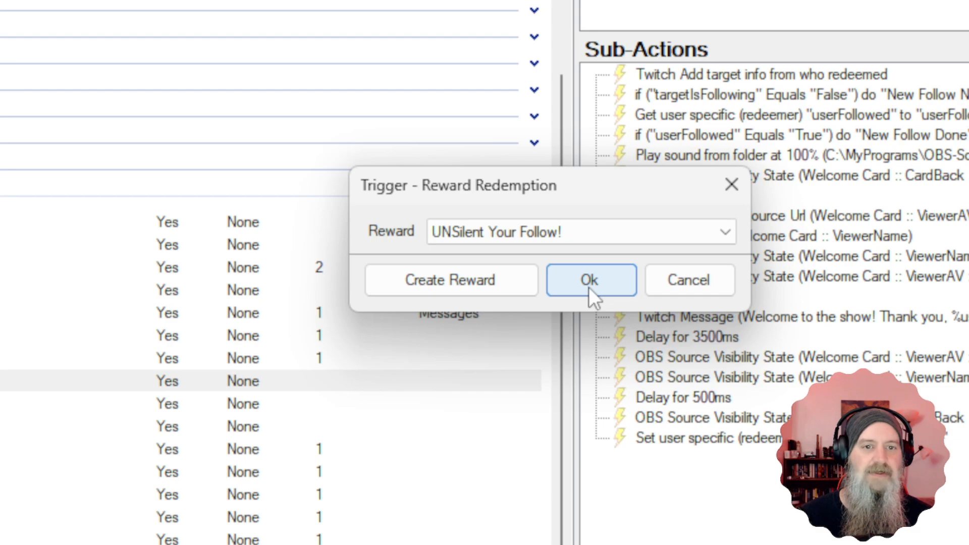
pyautogui.click(588, 286)
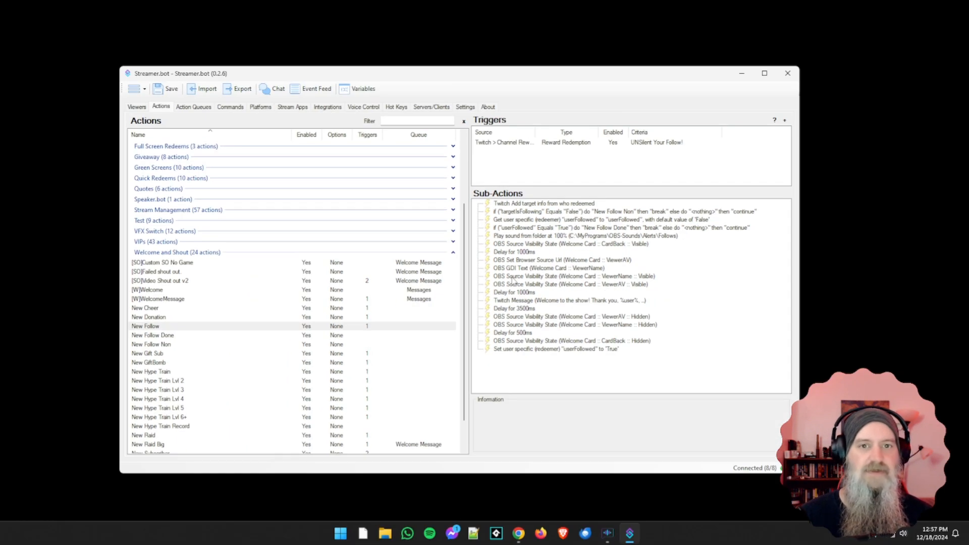
# Step: Move the Streamer.bot window aside, bring the stream chat window on screen beside it, and make the chat taller
pyautogui.moveTo(510, 79); pyautogui.dragTo(395, 72)
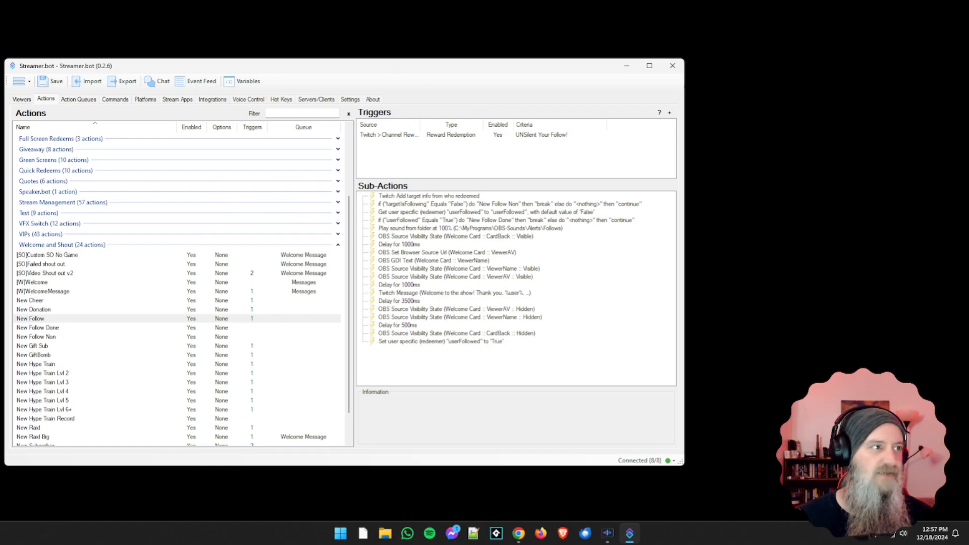
pyautogui.moveTo(968, 71); pyautogui.dragTo(752, 57)
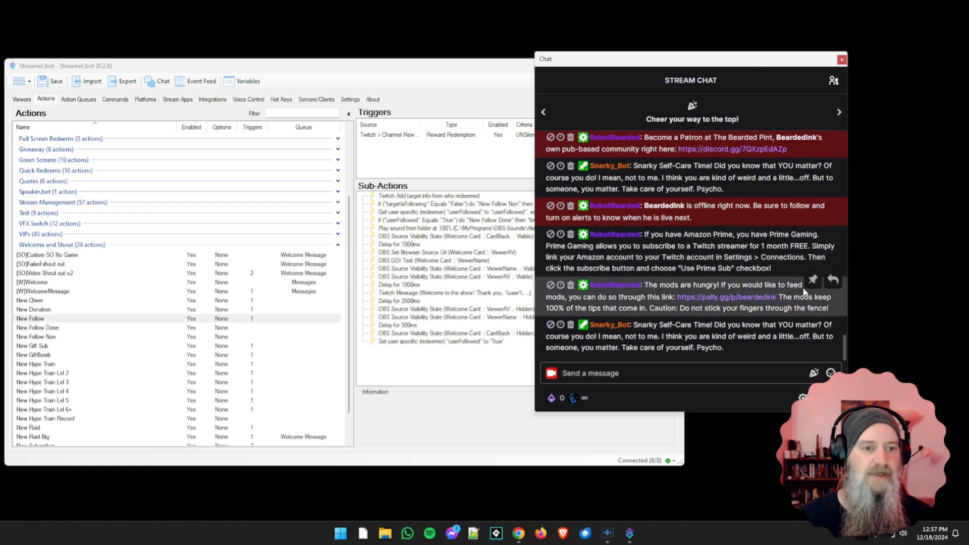
pyautogui.moveTo(781, 412); pyautogui.dragTo(781, 461)
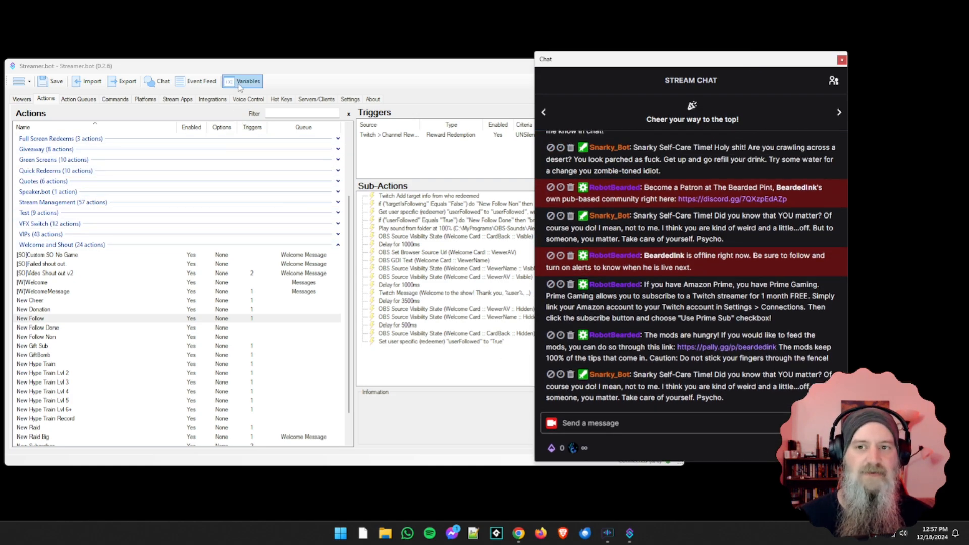
# Step: Add a Twitch Channel > Follow trigger to the New Follow action alongside the reward redemption trigger
pyautogui.rightClick(379, 137)
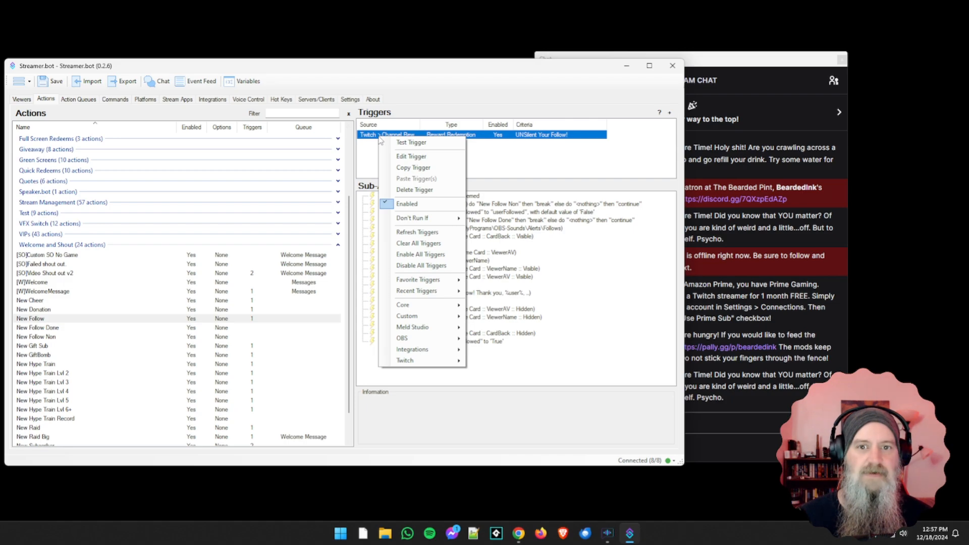
pyautogui.click(515, 156)
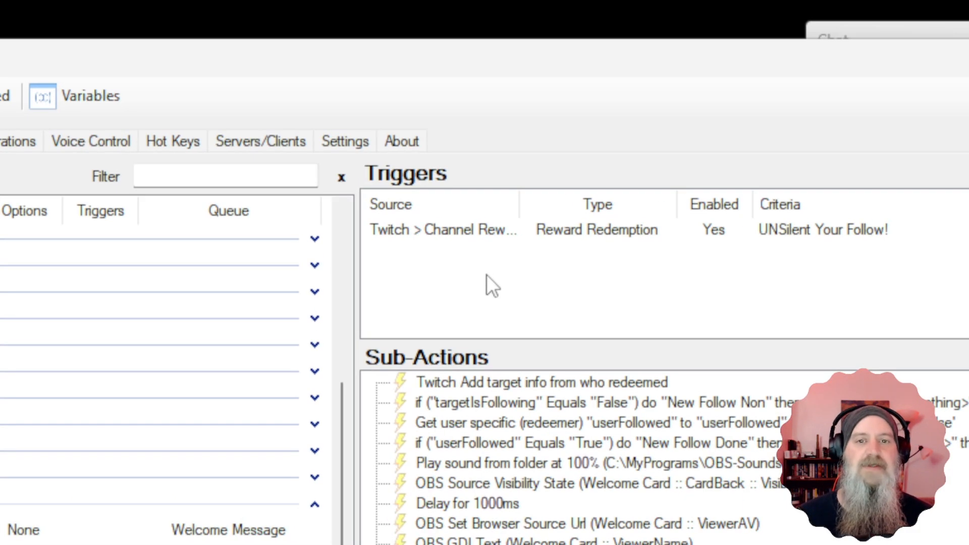
pyautogui.rightClick(486, 276)
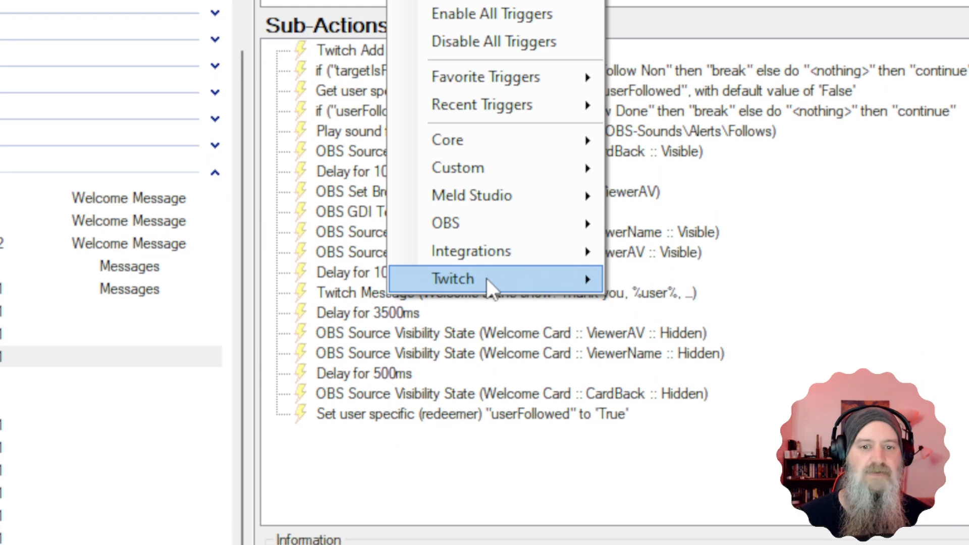
pyautogui.moveTo(495, 327)
pyautogui.moveTo(703, 418)
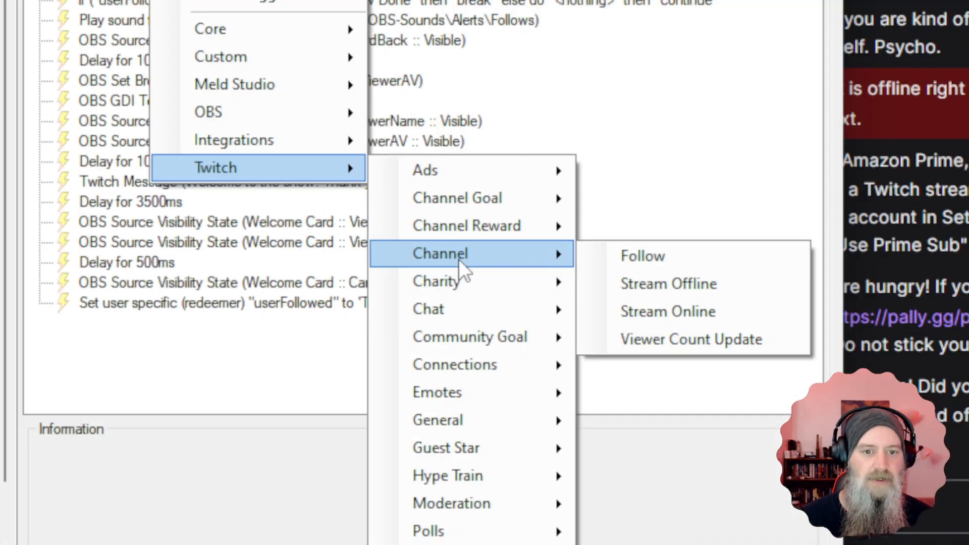
pyautogui.click(654, 266)
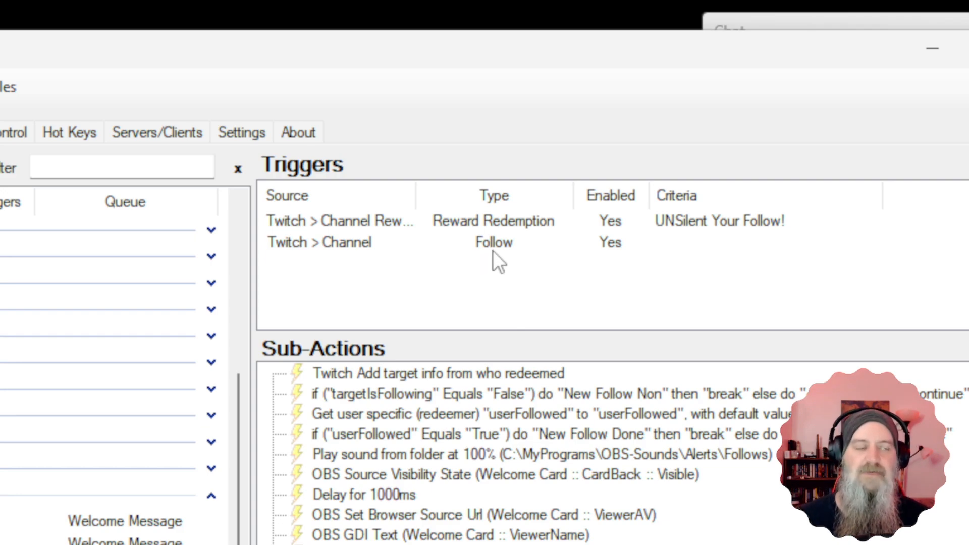
# Step: Run an edited Follow event simulation, searching Twitch users for "ass" and choosing the second match as the user
pyautogui.rightClick(468, 243)
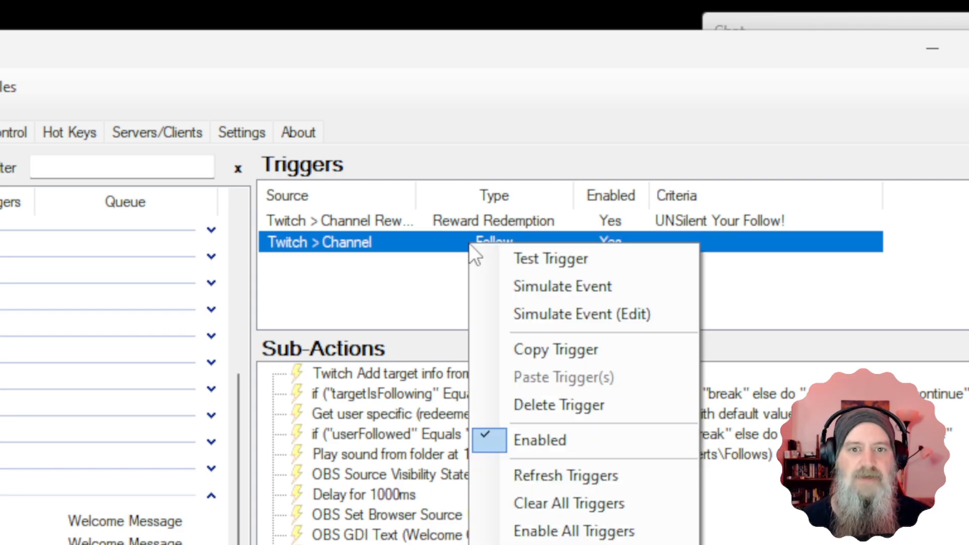
pyautogui.click(556, 310)
pyautogui.click(285, 518)
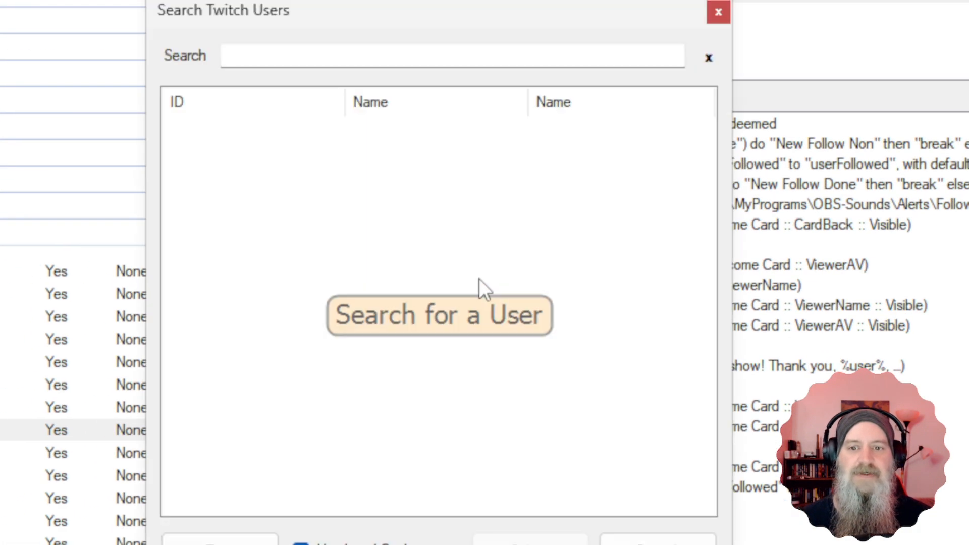
pyautogui.click(293, 55)
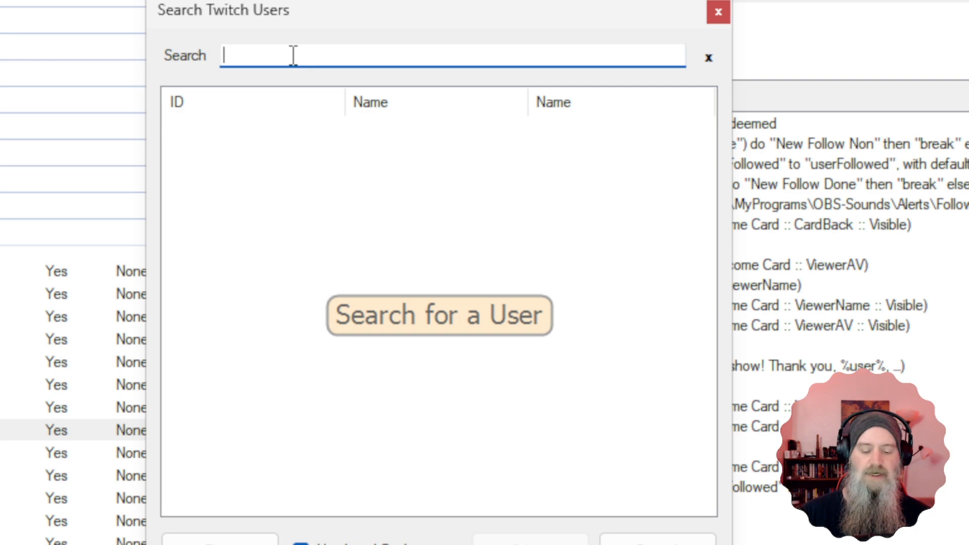
pyautogui.write('ass')
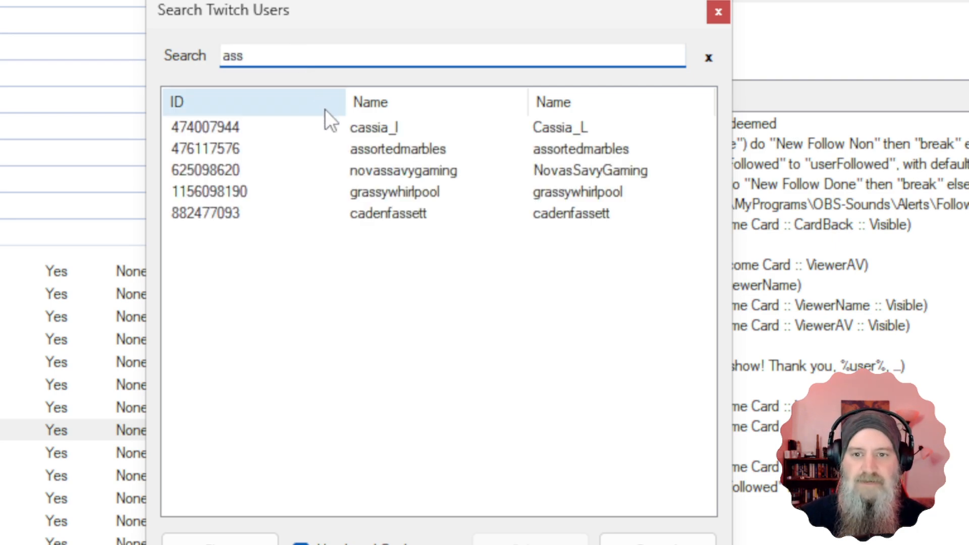
pyautogui.click(368, 148)
pyautogui.click(487, 278)
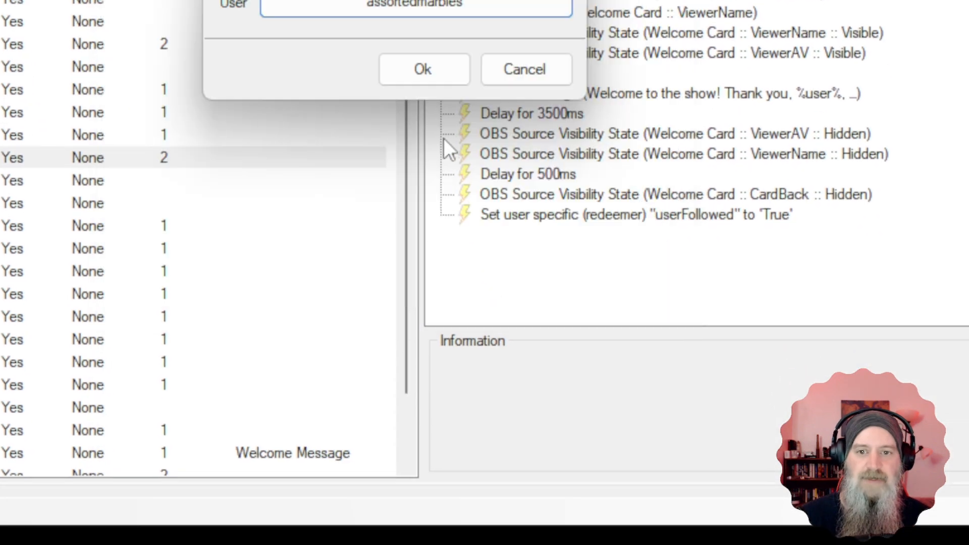
pyautogui.click(427, 77)
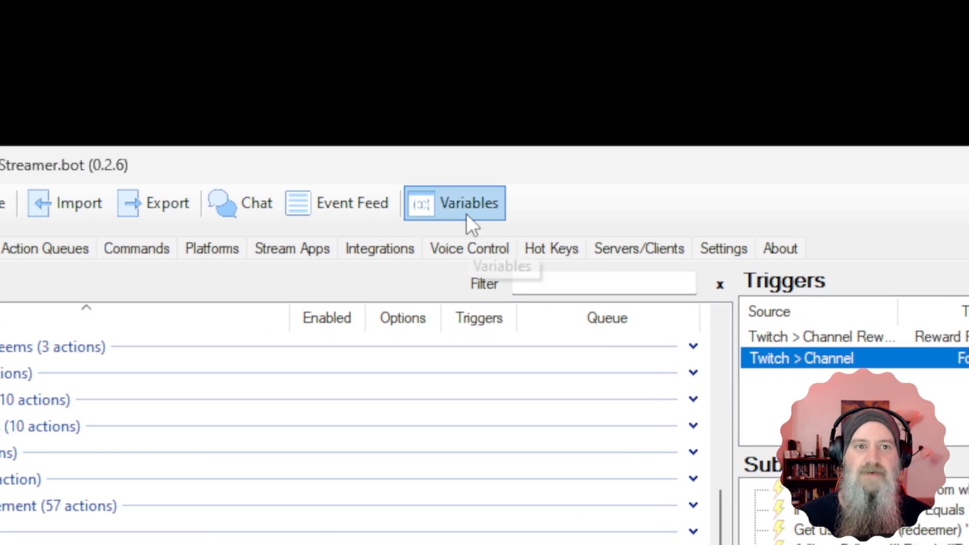
# Step: Open the persisted user globals for Twitch and load the test user's variables by searching "assor" and choosing the match
pyautogui.click(466, 214)
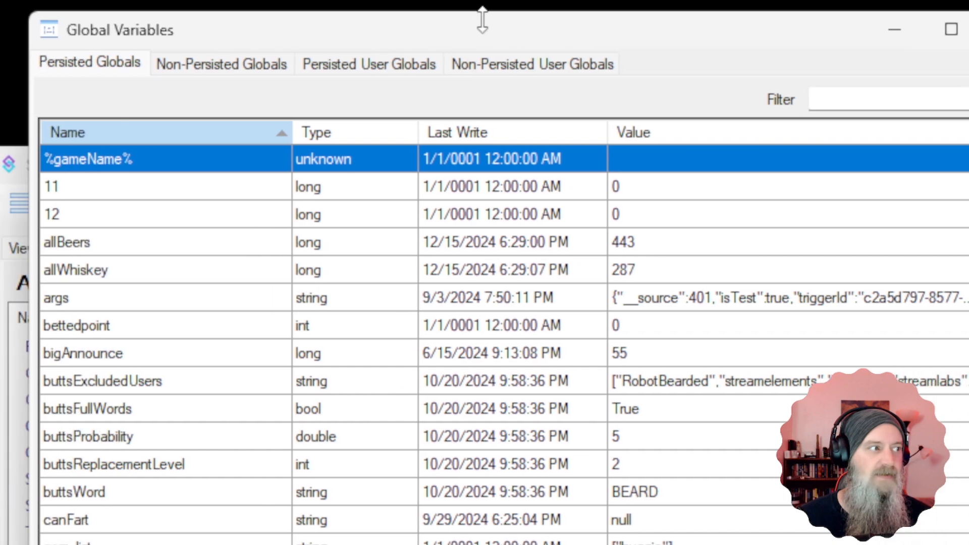
pyautogui.click(381, 64)
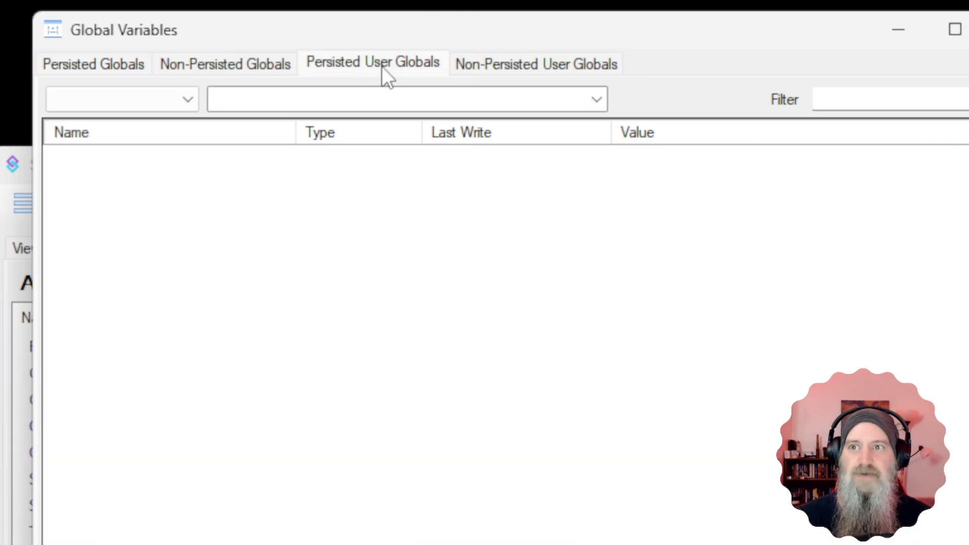
pyautogui.click(150, 103)
pyautogui.click(114, 123)
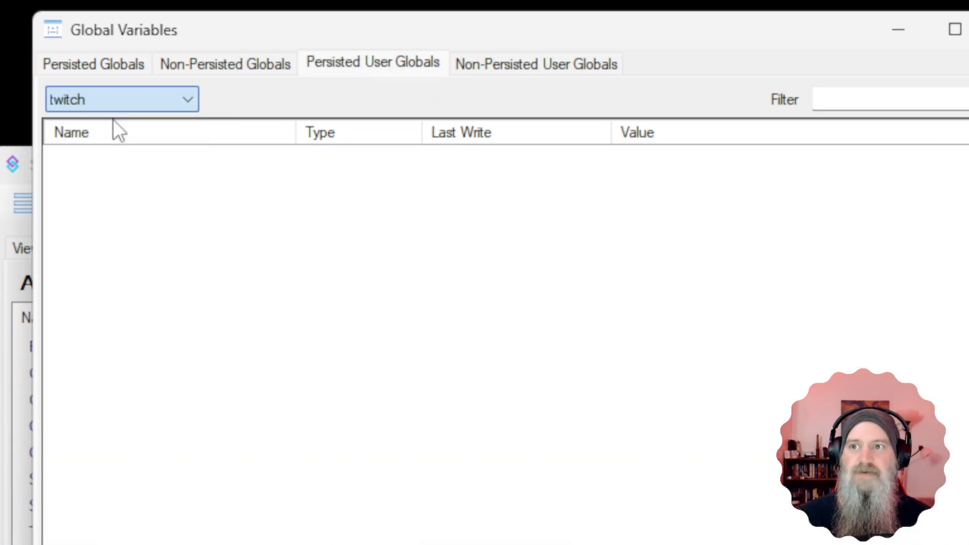
pyautogui.click(299, 104)
pyautogui.write('assor')
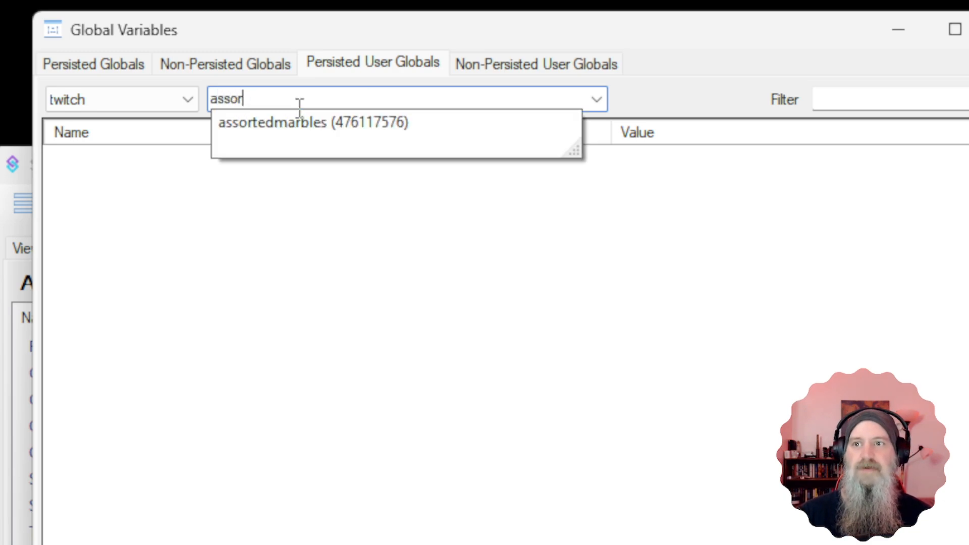
pyautogui.click(309, 122)
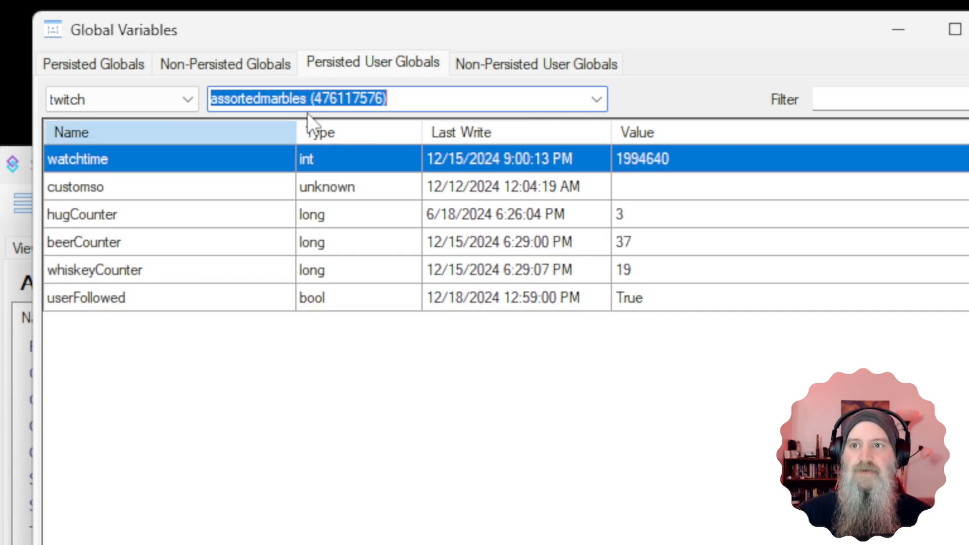
# Step: Delete the persisted user variable userFollowed from the test user and confirm the deletion
pyautogui.click(125, 302)
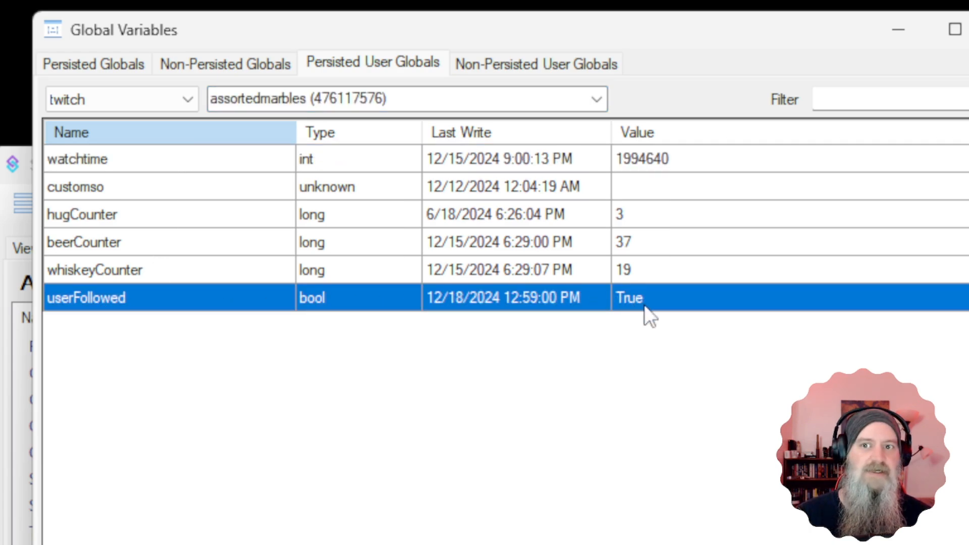
pyautogui.rightClick(723, 299)
pyautogui.click(770, 372)
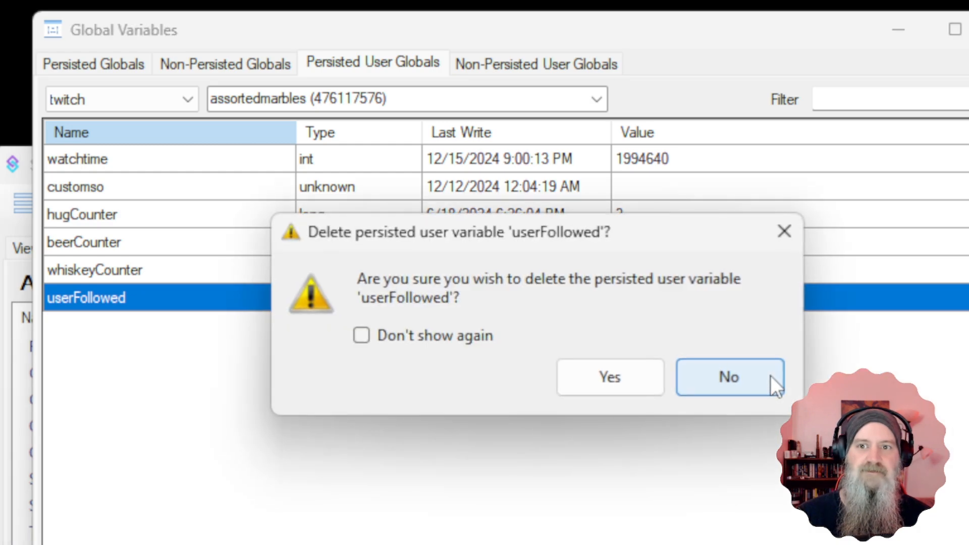
pyautogui.click(655, 386)
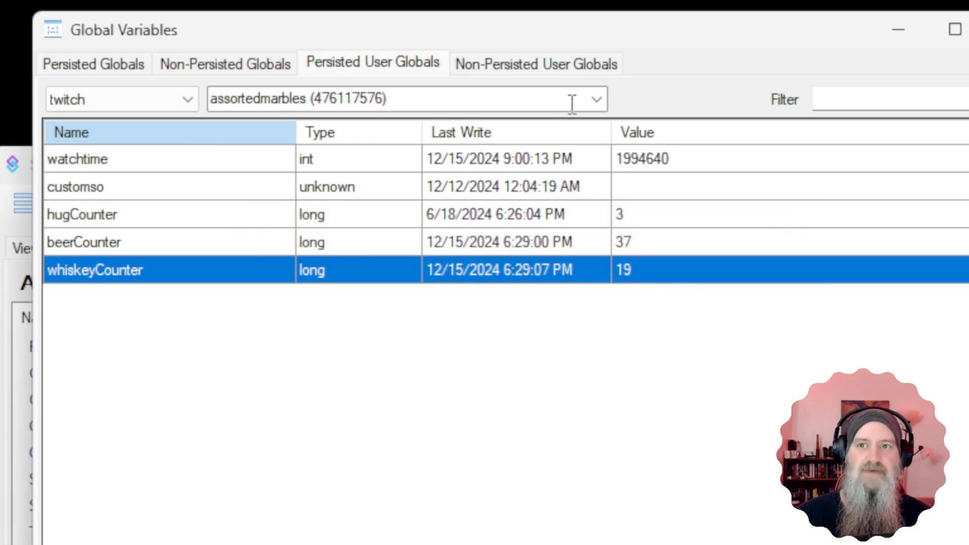
# Step: Arrange the Global Variables and Streamer.bot windows so the variable list, triggers and stream chat can be watched together
pyautogui.moveTo(604, 39); pyautogui.dragTo(582, 65)
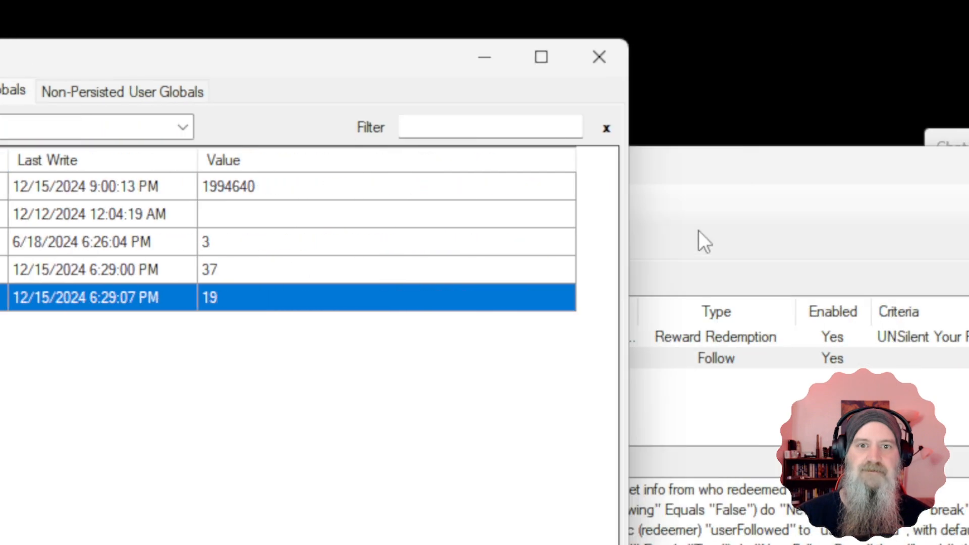
pyautogui.moveTo(494, 164); pyautogui.dragTo(966, 210)
pyautogui.moveTo(518, 210); pyautogui.dragTo(536, 205)
pyautogui.moveTo(480, 53); pyautogui.dragTo(450, 53)
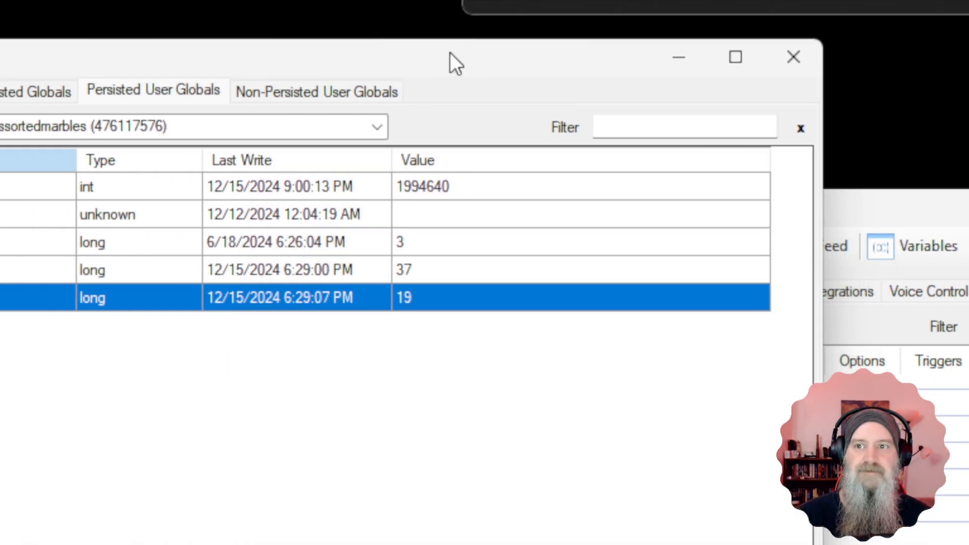
pyautogui.moveTo(631, 71); pyautogui.dragTo(630, 58)
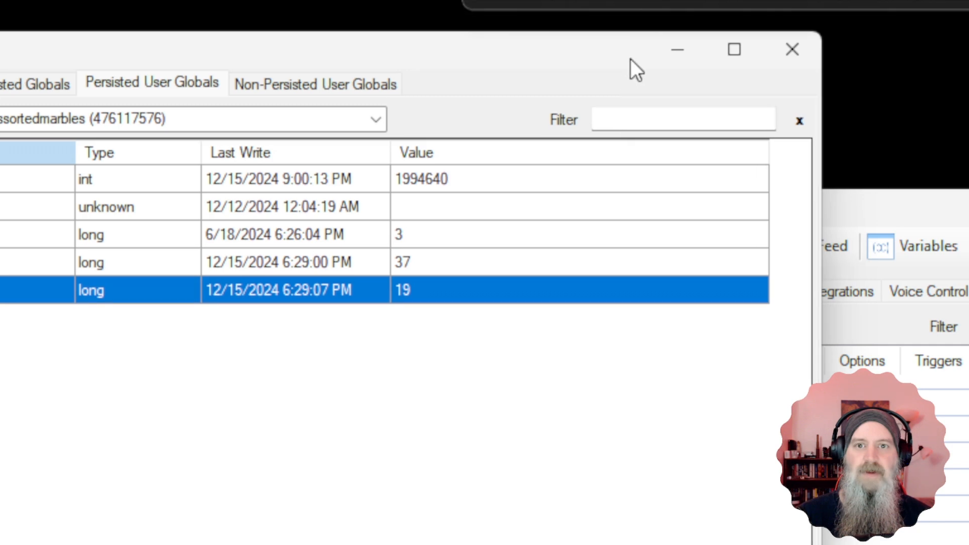
pyautogui.moveTo(953, 192); pyautogui.dragTo(960, 274)
pyautogui.moveTo(545, 289); pyautogui.dragTo(558, 353)
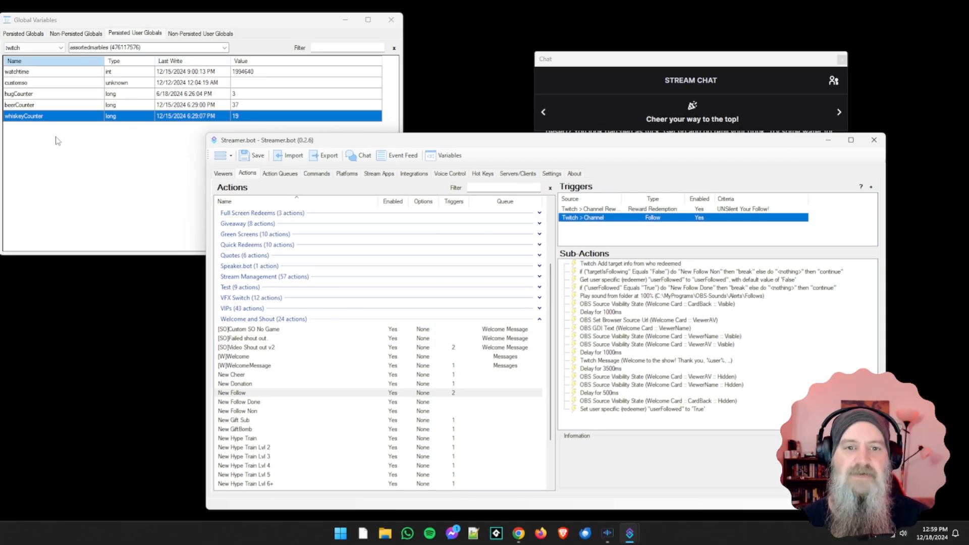
# Step: Simulate the Follow event on the New Follow action and check the test user's persisted variables for userFollowed
pyautogui.rightClick(603, 222)
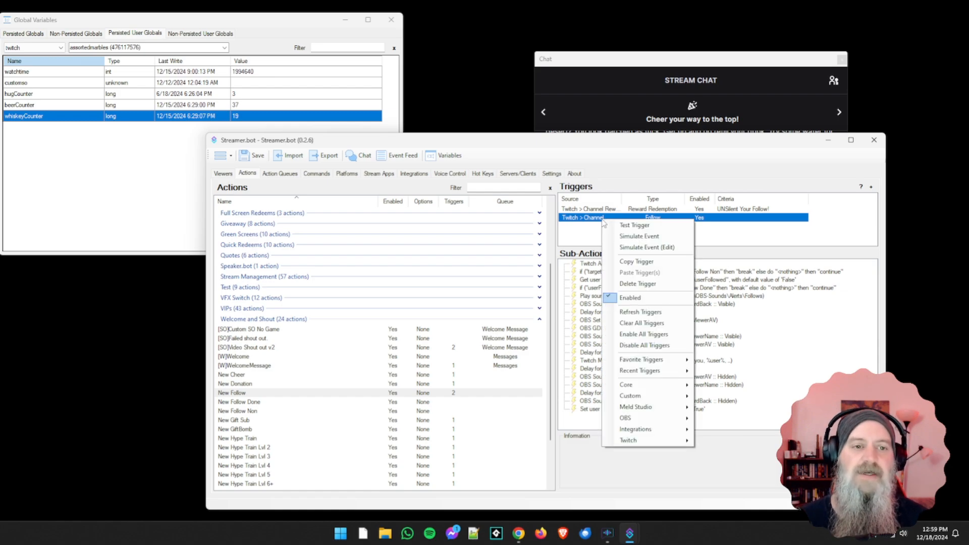
pyautogui.click(639, 236)
pyautogui.click(80, 72)
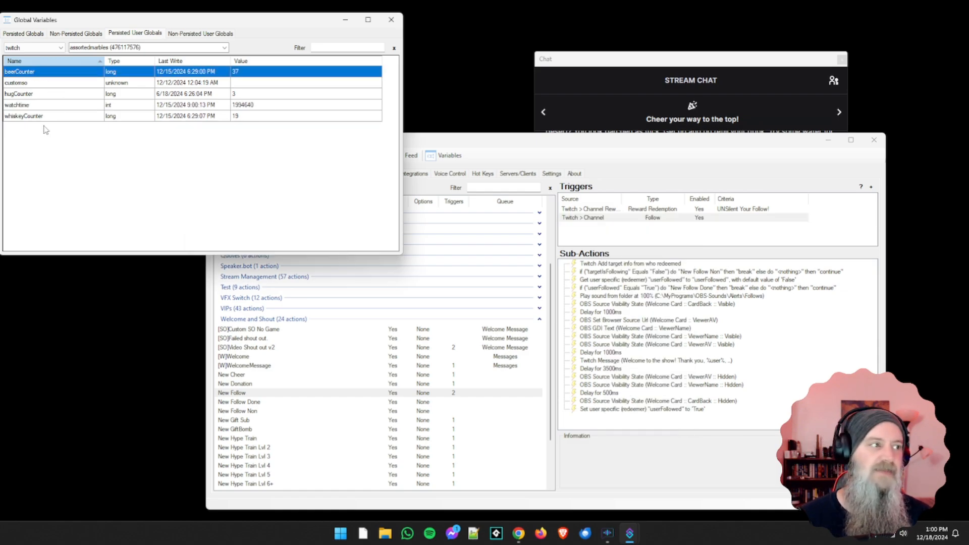
pyautogui.click(42, 117)
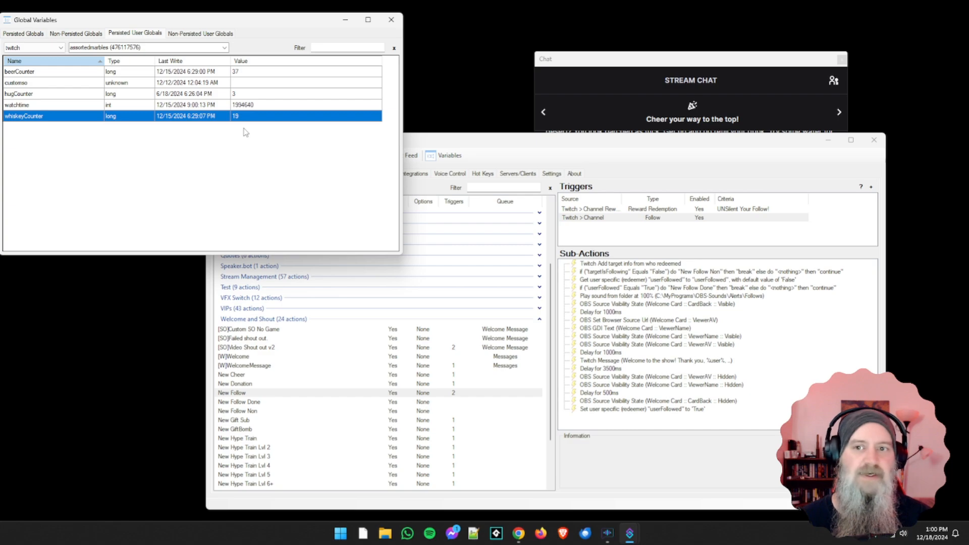
pyautogui.press('pageup')
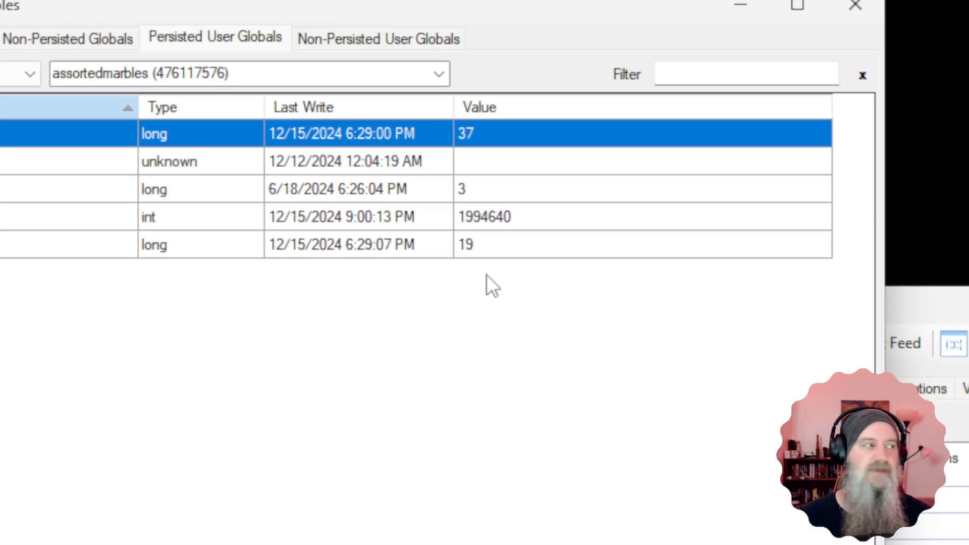
pyautogui.click(484, 244)
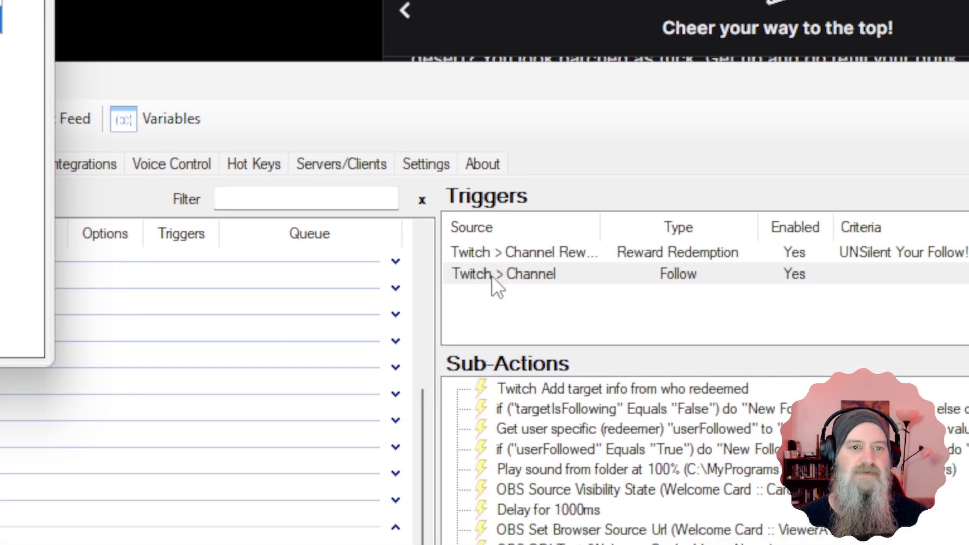
# Step: Simulate the Follow event three more times to test the action's response to repeated follows
pyautogui.rightClick(492, 276)
pyautogui.click(532, 315)
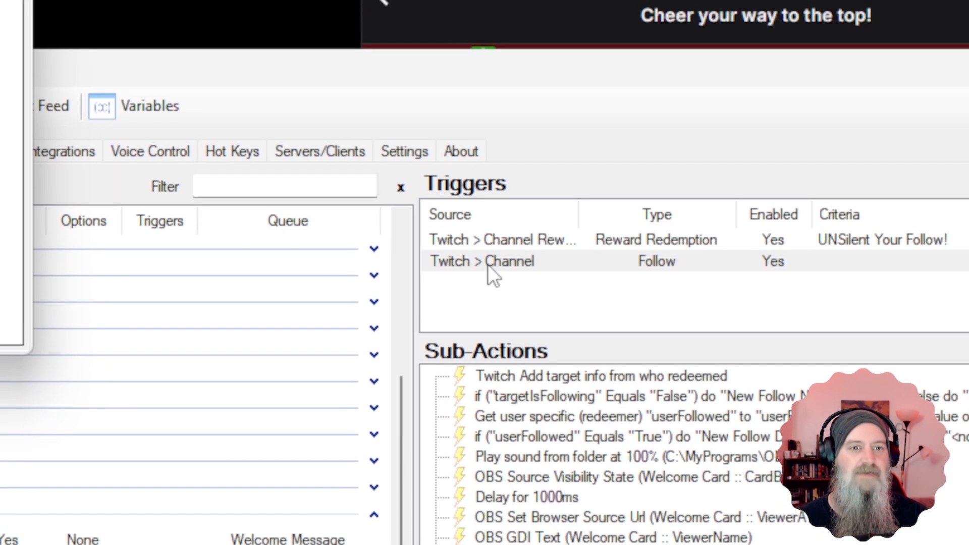
pyautogui.rightClick(509, 261)
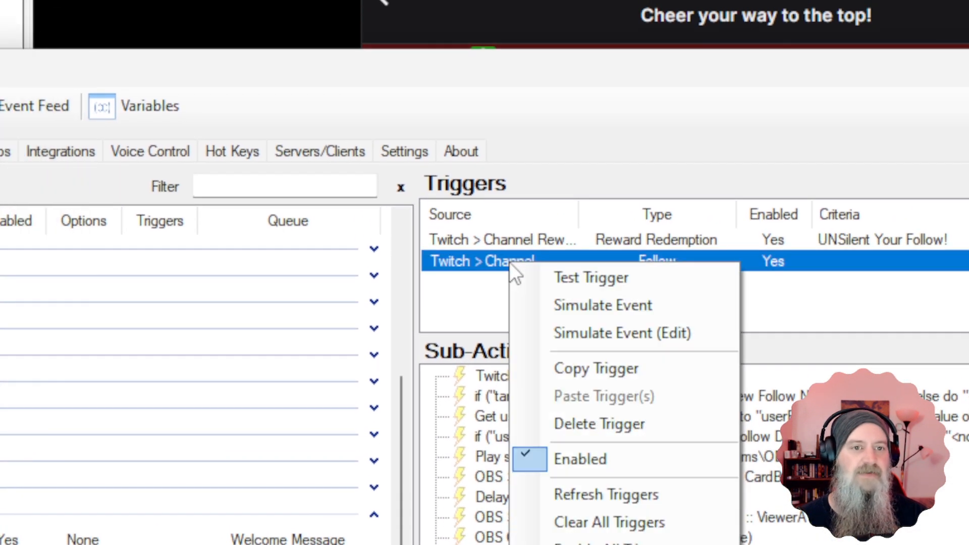
pyautogui.click(546, 304)
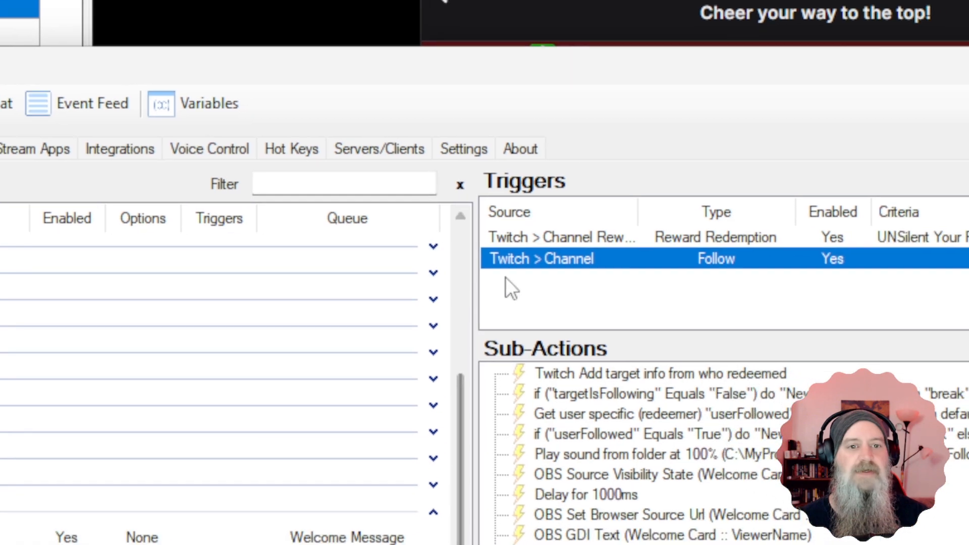
pyautogui.rightClick(531, 255)
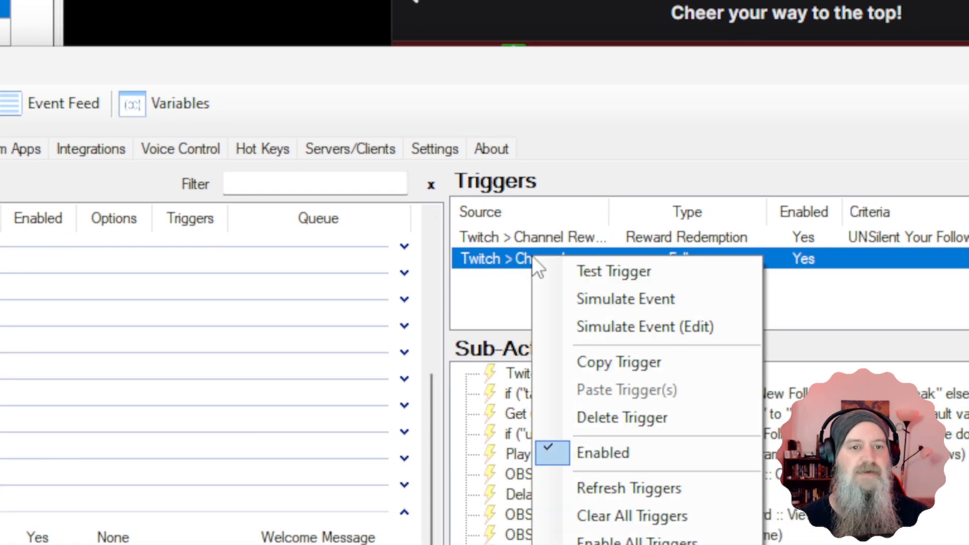
pyautogui.click(568, 295)
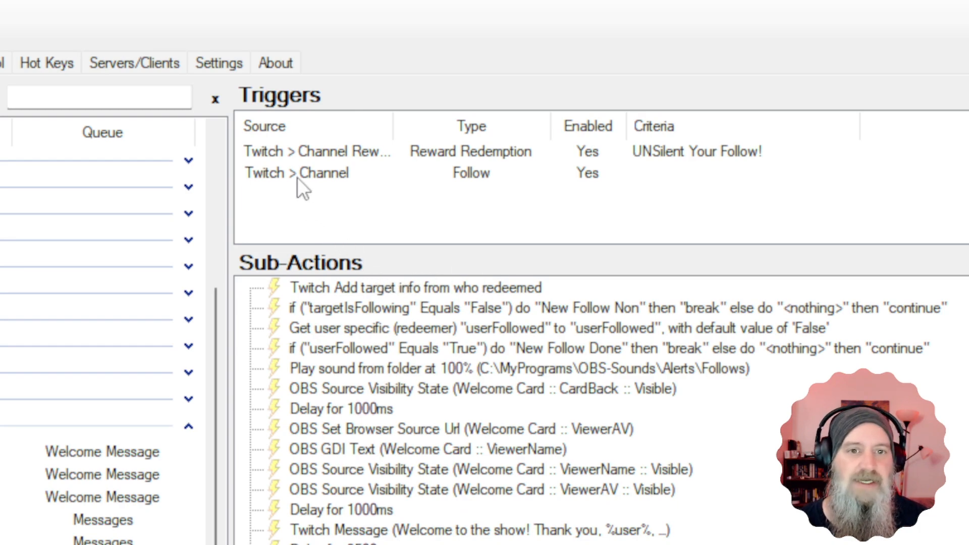
# Step: Try to delete the Twitch Channel > Follow trigger from the New Follow action
pyautogui.click(297, 175)
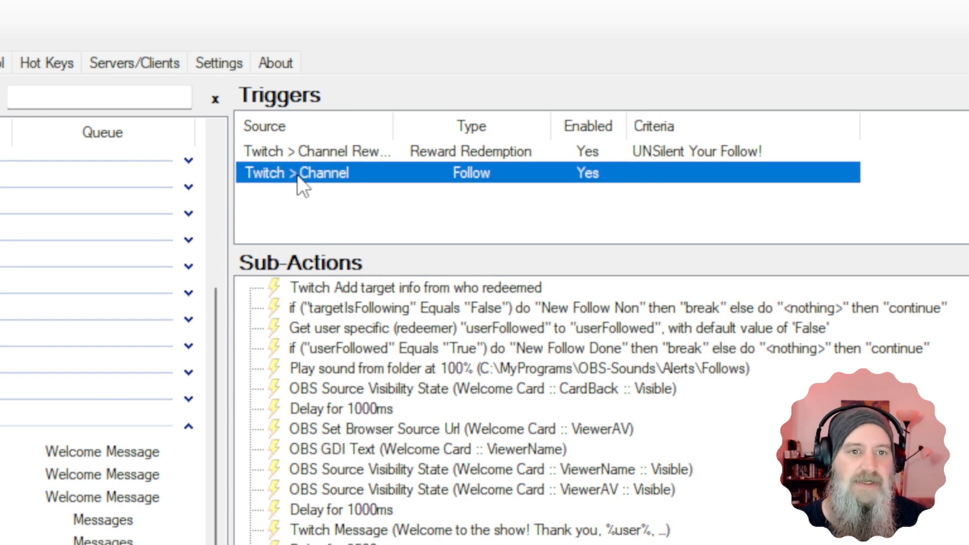
pyautogui.rightClick(508, 174)
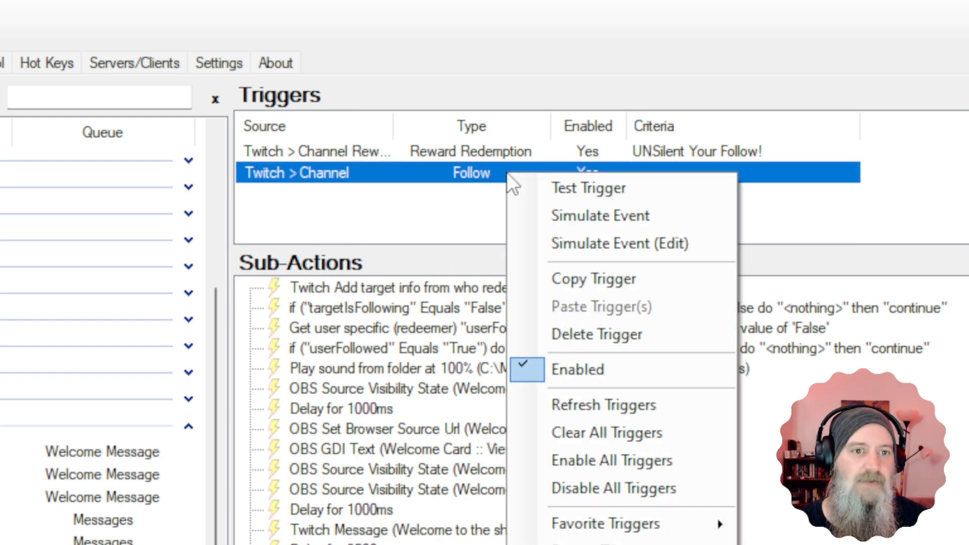
pyautogui.click(560, 335)
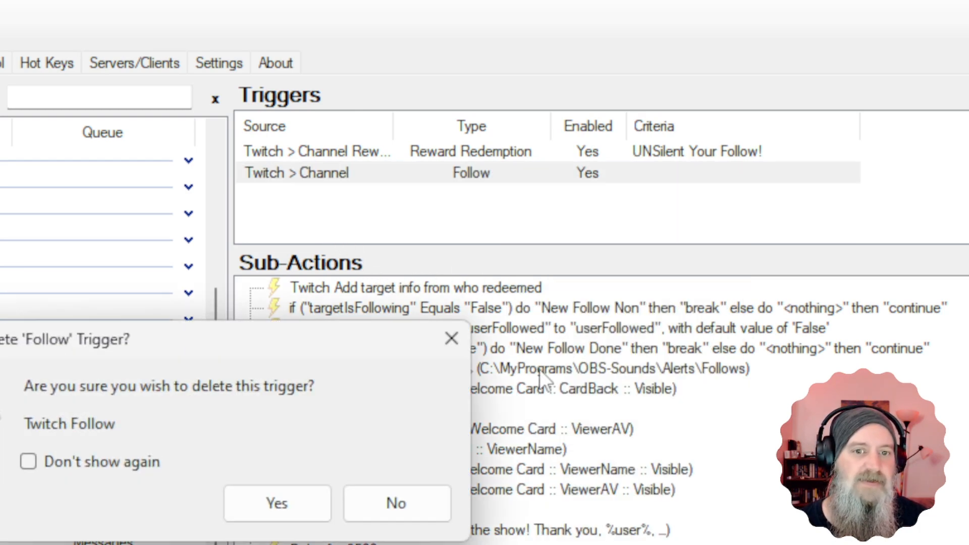
pyautogui.click(281, 502)
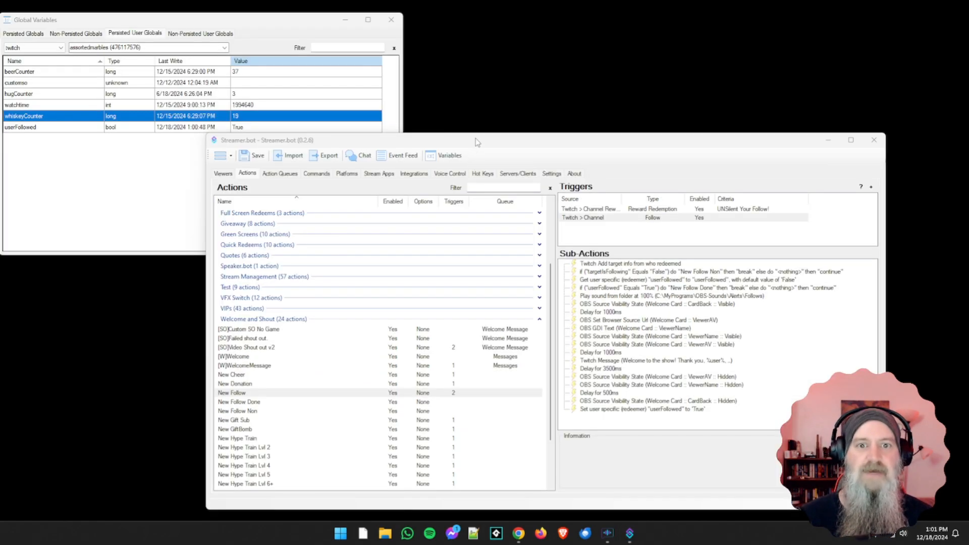
# Step: Close the Global Variables window and move the Streamer.bot window higher on the desktop
pyautogui.click(391, 19)
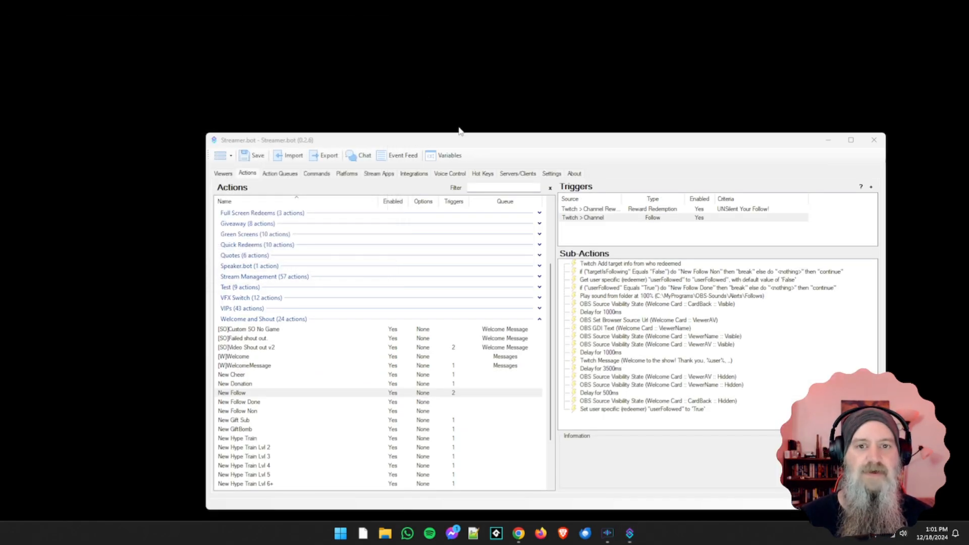
pyautogui.moveTo(469, 143); pyautogui.dragTo(428, 56)
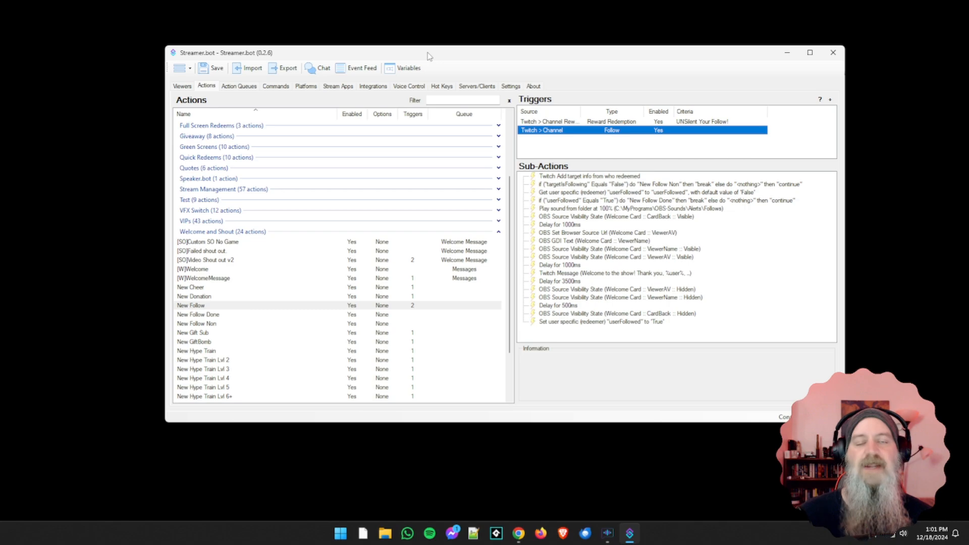